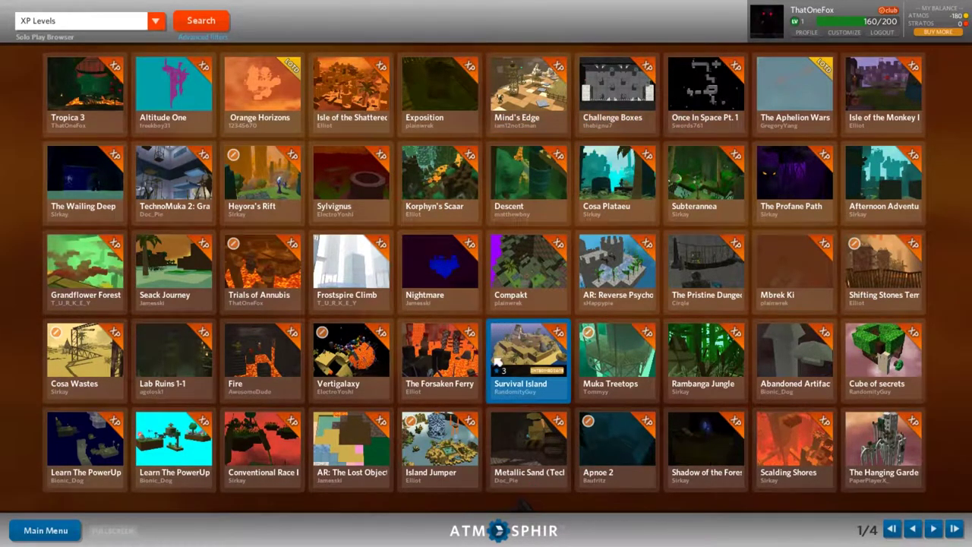
# - Show the main menu and enter the level designer on an empty grid
pyautogui.click(30, 531)
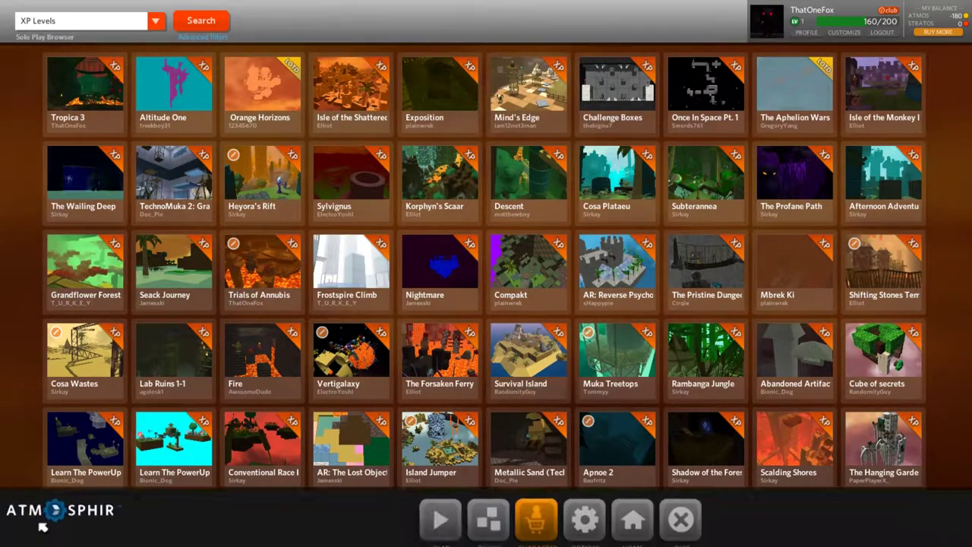
pyautogui.click(480, 508)
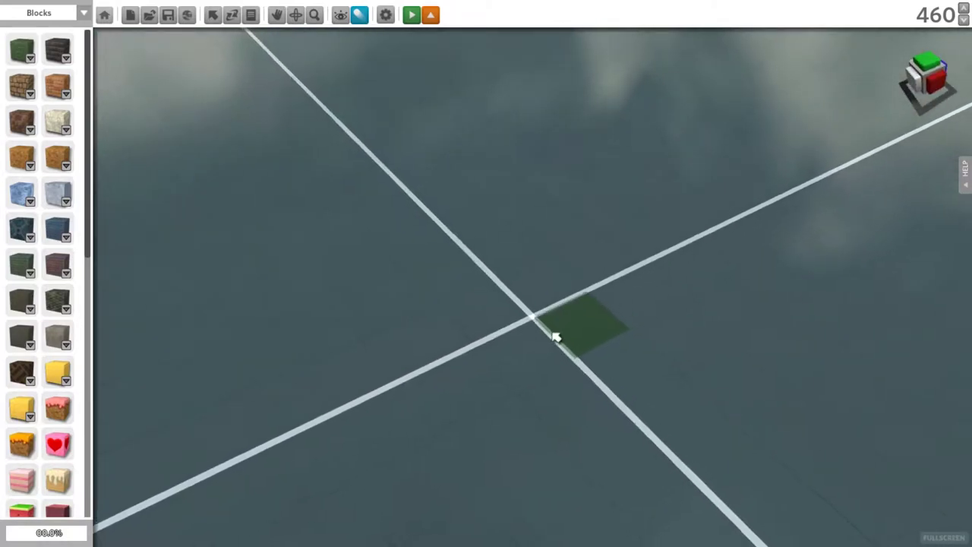
# - Switch the palette to Floors and select the grey-and-green stone floor tile
pyautogui.click(83, 12)
pyautogui.click(47, 46)
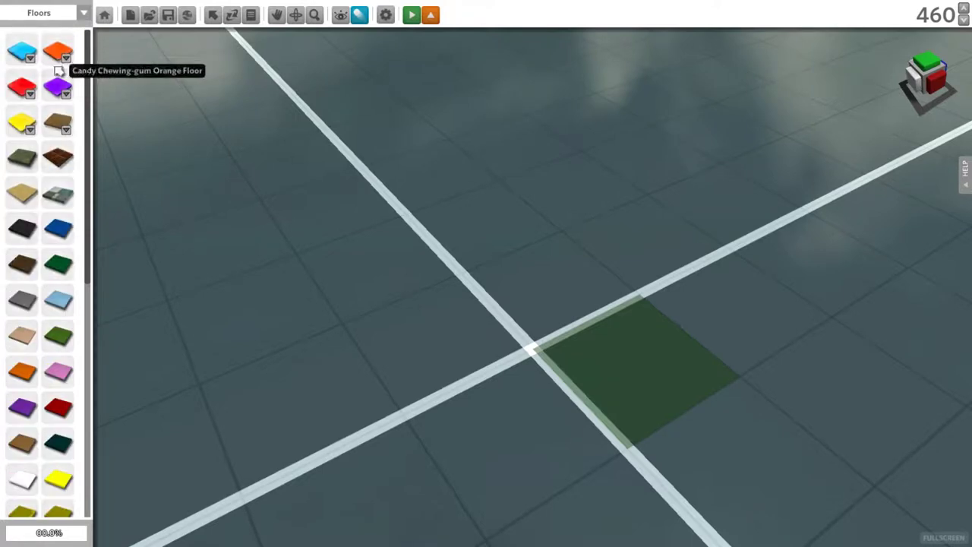
pyautogui.click(58, 192)
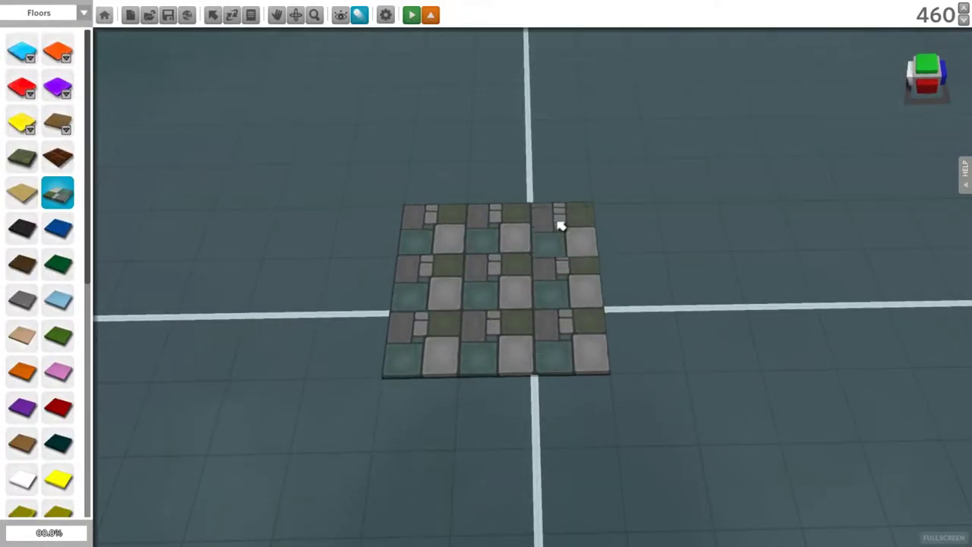
pyautogui.click(84, 13)
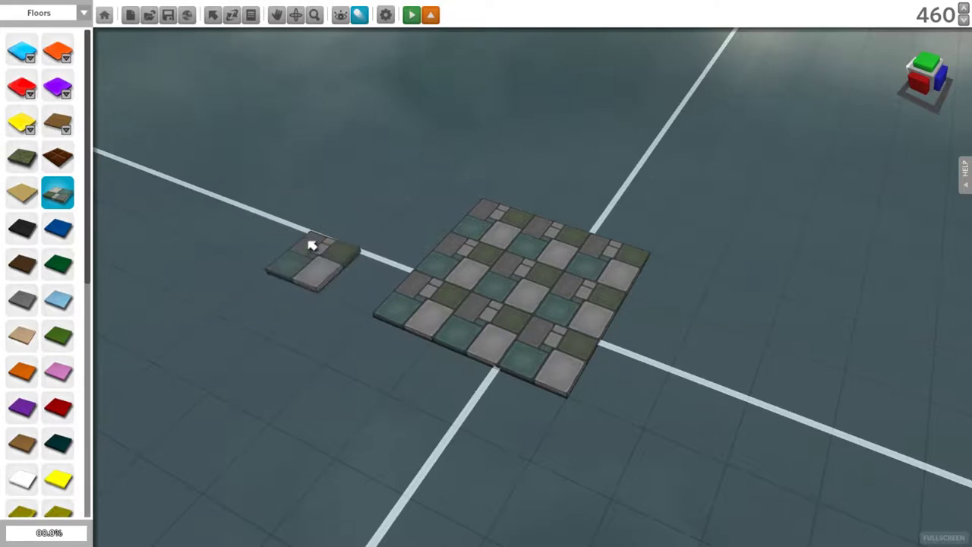
pyautogui.click(967, 186)
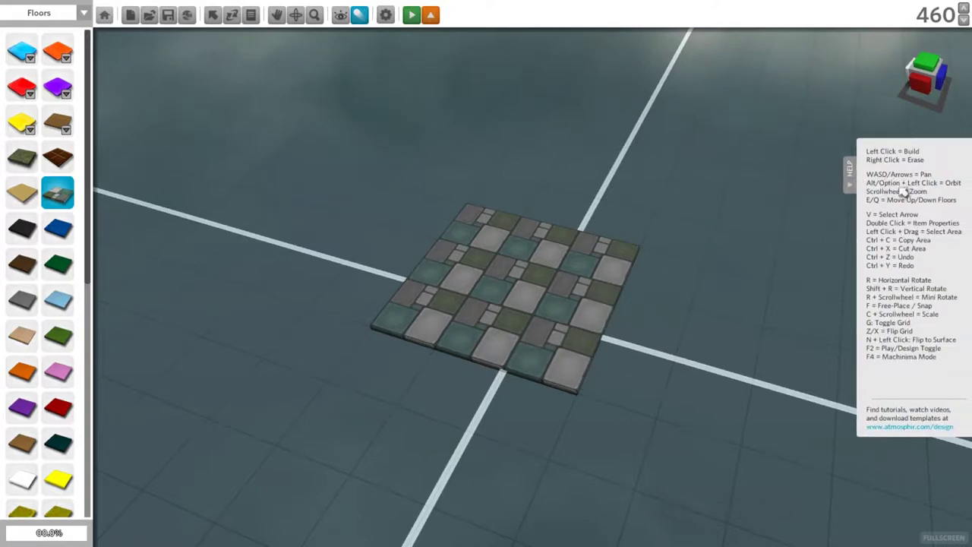
# - Paint a large rectangular stone-tile floor across the centre of the grid
pyautogui.click(856, 185)
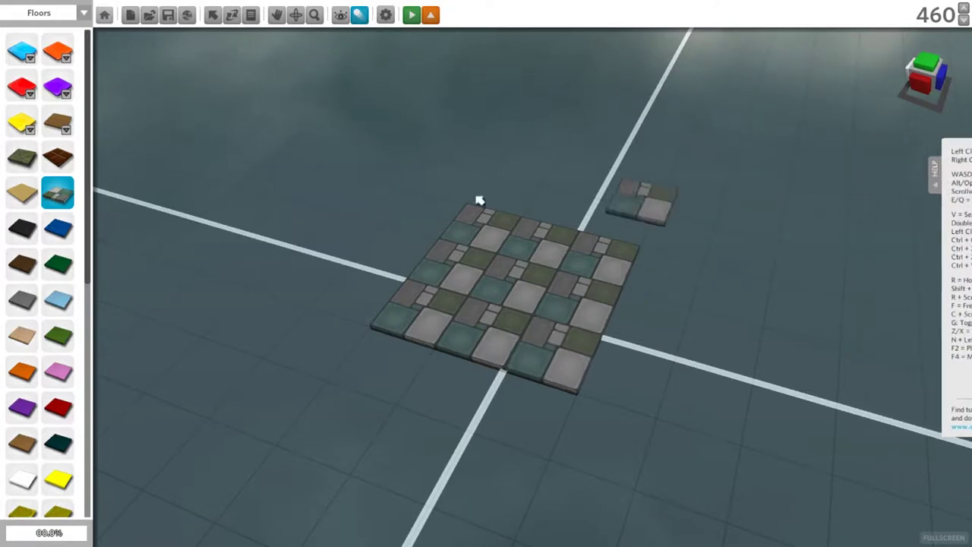
pyautogui.moveTo(640, 201); pyautogui.dragTo(630, 202)
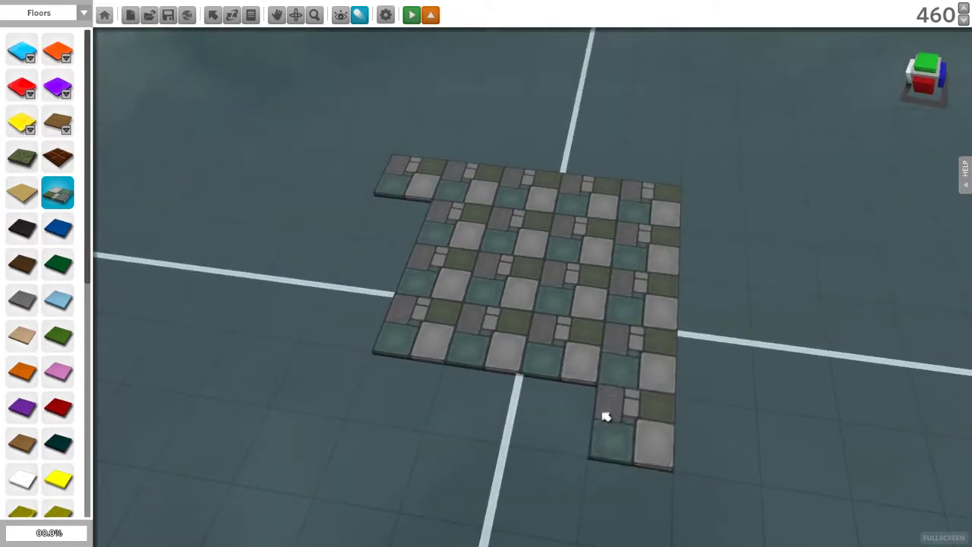
pyautogui.moveTo(605, 416); pyautogui.dragTo(359, 343)
pyautogui.moveTo(389, 237); pyautogui.dragTo(645, 306, button='right')
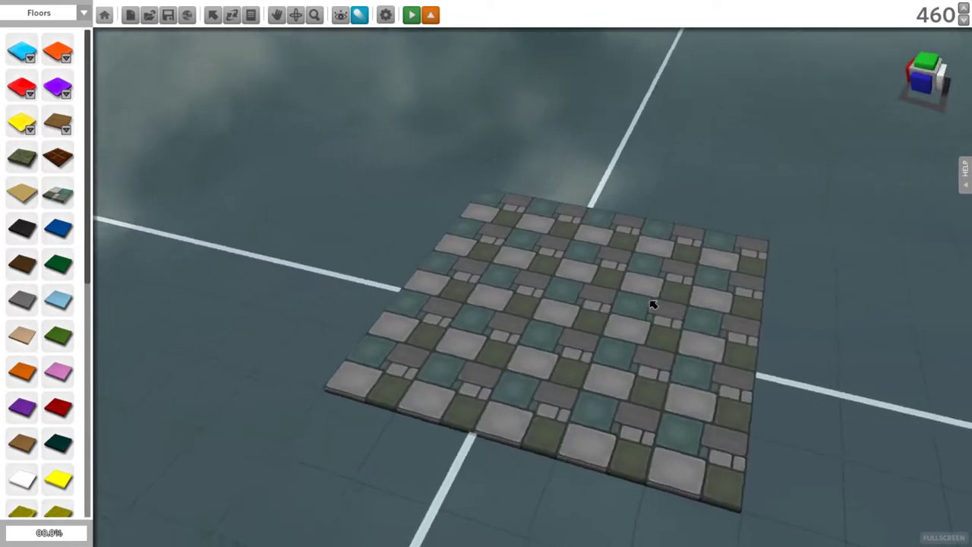
pyautogui.scroll(3, 635, 325)
pyautogui.scroll(-5, 635, 325)
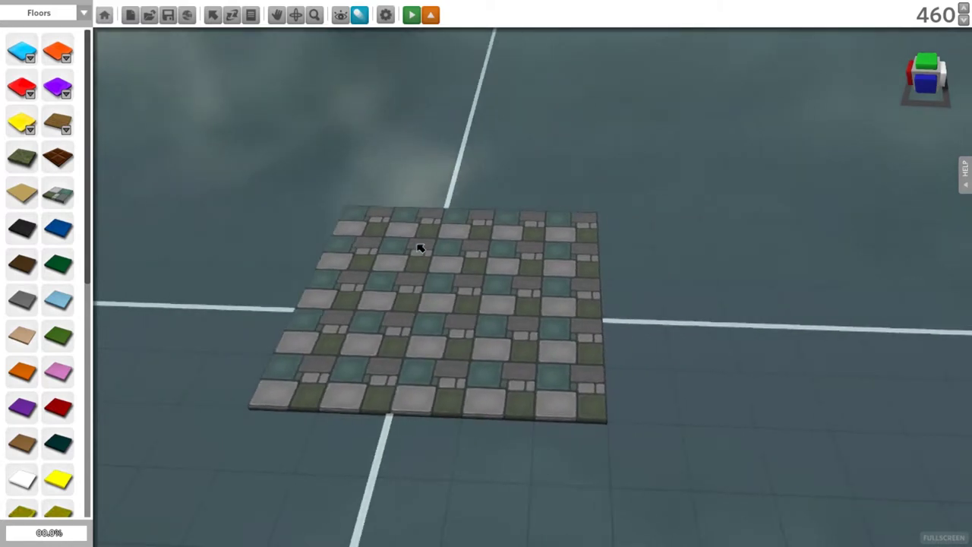
# - Switch the palette to Flags, place the Start flag and play-test the platform
pyautogui.click(83, 15)
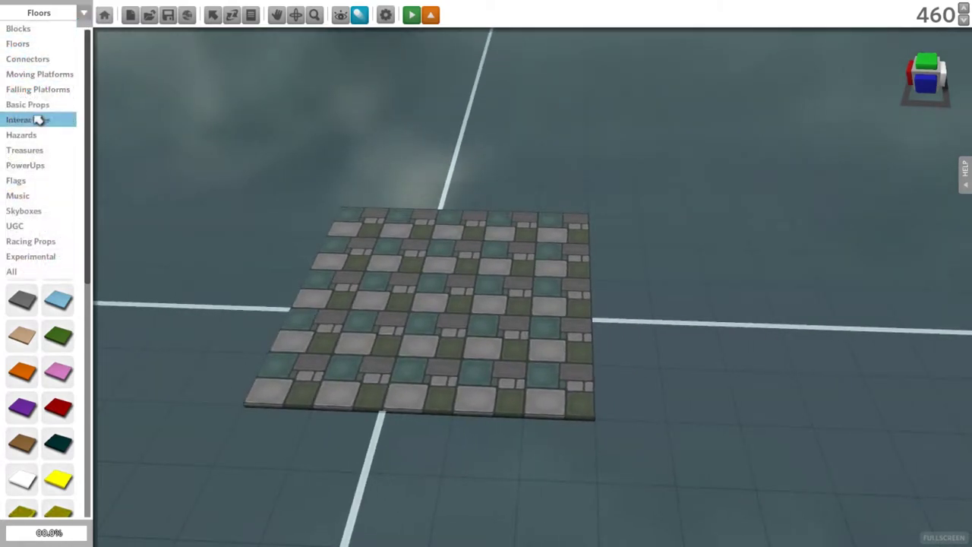
pyautogui.click(23, 183)
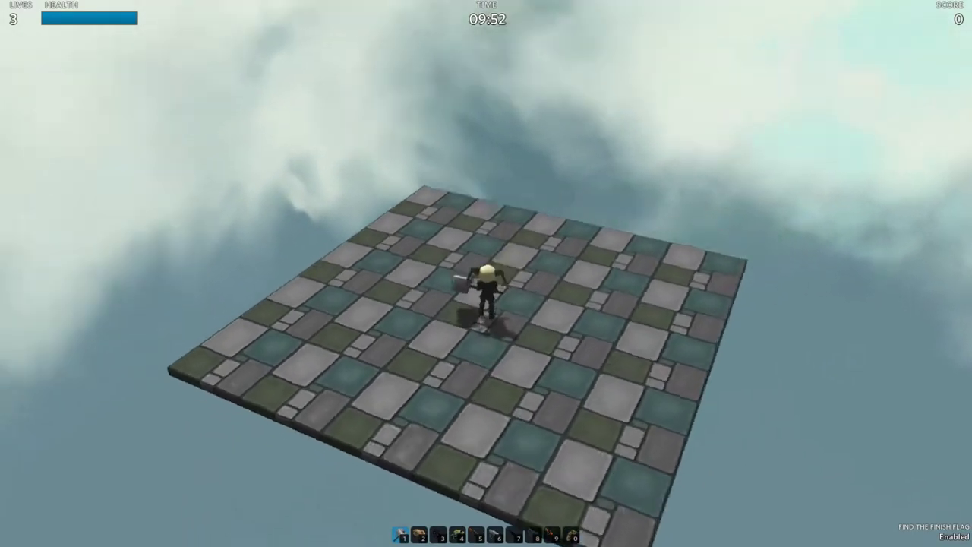
# - Exit play mode and orbit to a low, straight-on view of the Start-flag platform
pyautogui.press('Escape')
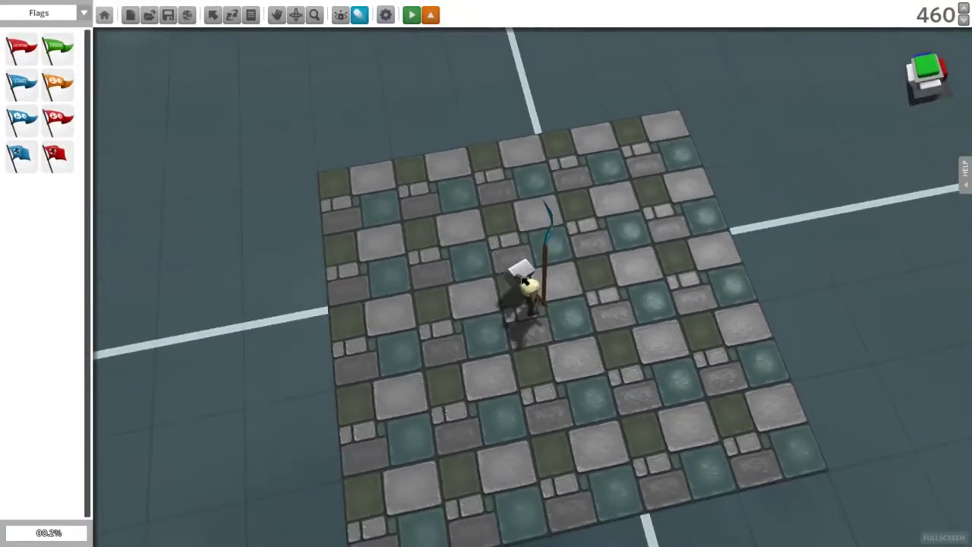
pyautogui.scroll(3, 525, 323)
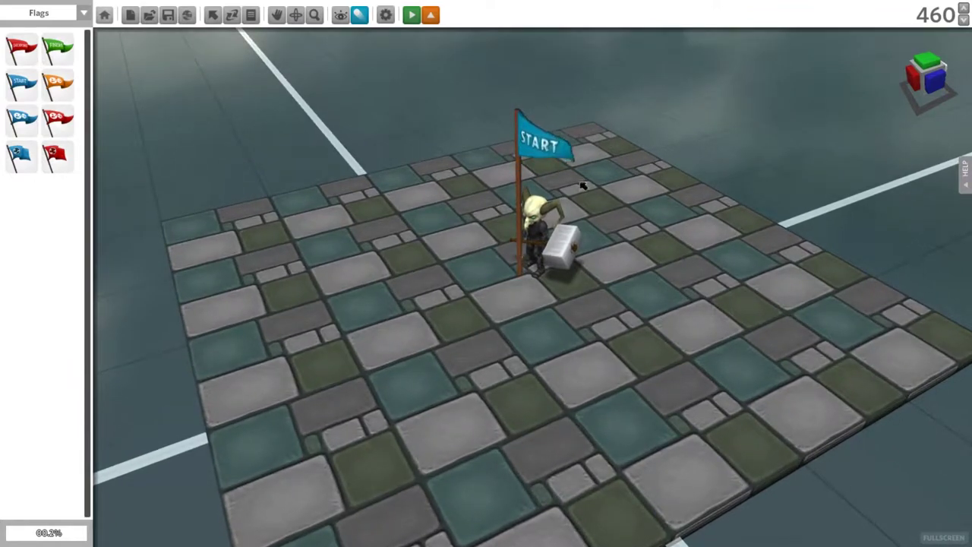
pyautogui.scroll(-3, 379, 256)
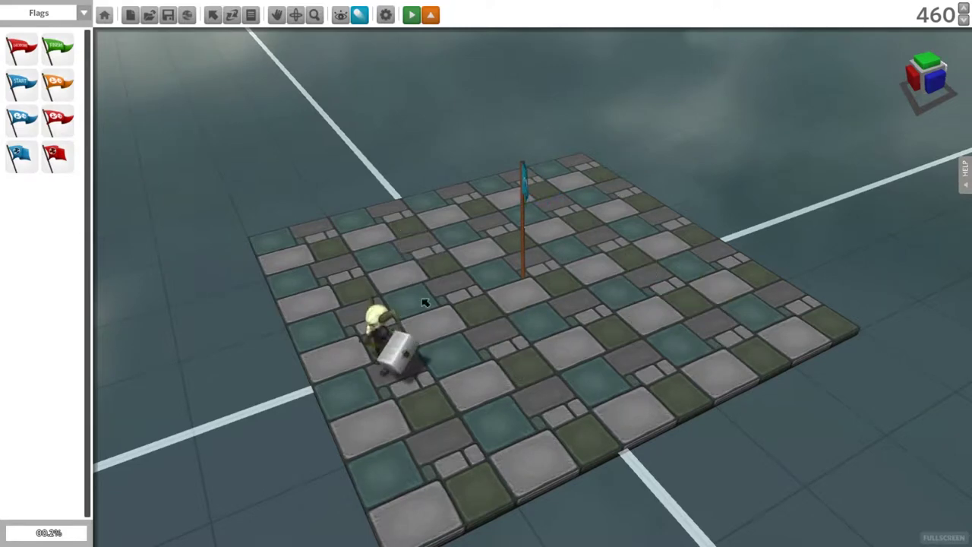
pyautogui.moveTo(575, 328)
pyautogui.mouseDown(button='right')
pyautogui.moveTo(568, 288)
pyautogui.moveTo(520, 283)
pyautogui.moveTo(490, 185)
pyautogui.mouseUp(button='right')
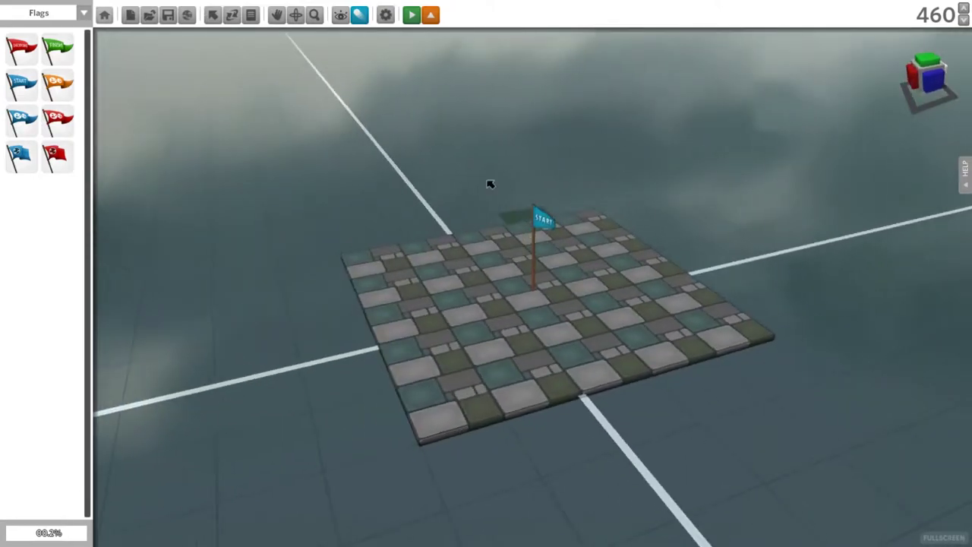
pyautogui.moveTo(497, 232)
pyautogui.mouseDown(button='right')
pyautogui.moveTo(622, 256)
pyautogui.moveTo(561, 292)
pyautogui.moveTo(560, 281)
pyautogui.moveTo(582, 286)
pyautogui.moveTo(473, 282)
pyautogui.moveTo(487, 216)
pyautogui.moveTo(432, 68)
pyautogui.mouseUp(button='right')
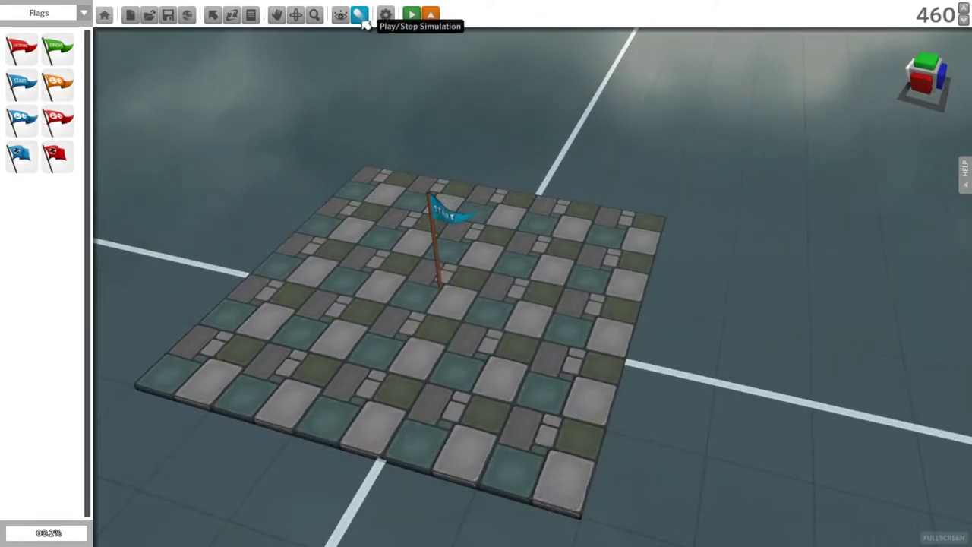
pyautogui.press('Left')
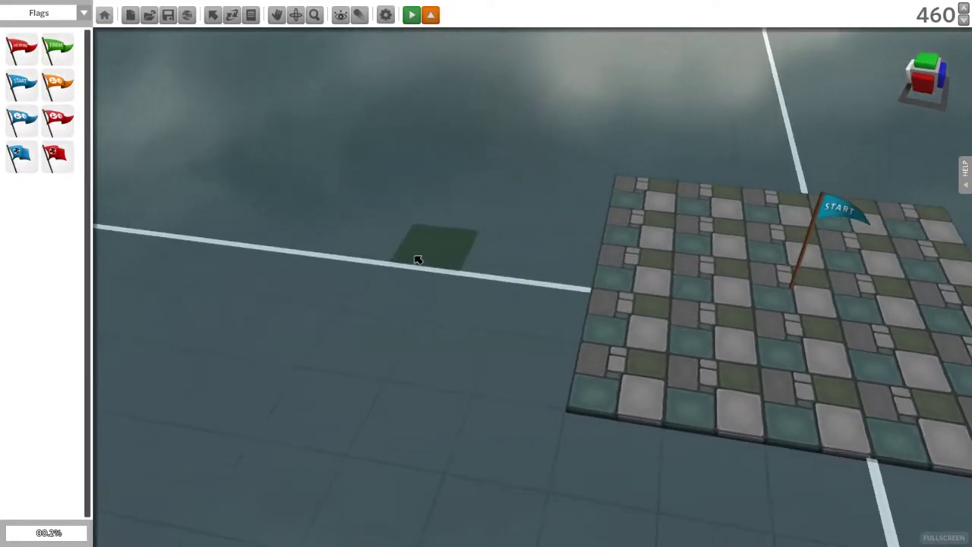
pyautogui.press('Right')
pyautogui.moveTo(427, 258)
pyautogui.mouseDown(button='right')
pyautogui.moveTo(798, 278)
pyautogui.moveTo(256, 129)
pyautogui.mouseUp(button='right')
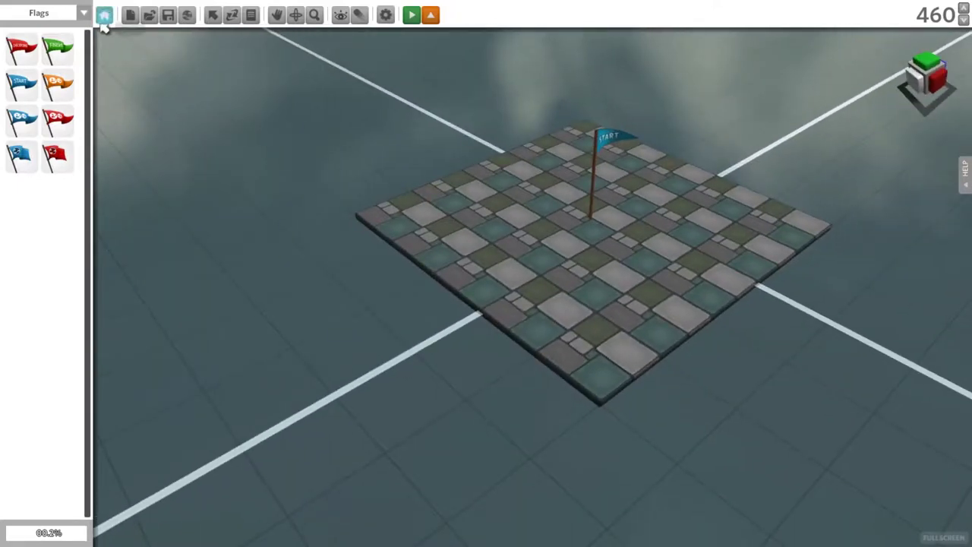
pyautogui.moveTo(458, 225)
pyautogui.mouseDown(button='right')
pyautogui.moveTo(488, 218)
pyautogui.moveTo(716, 221)
pyautogui.moveTo(636, 209)
pyautogui.moveTo(726, 168)
pyautogui.mouseUp(button='right')
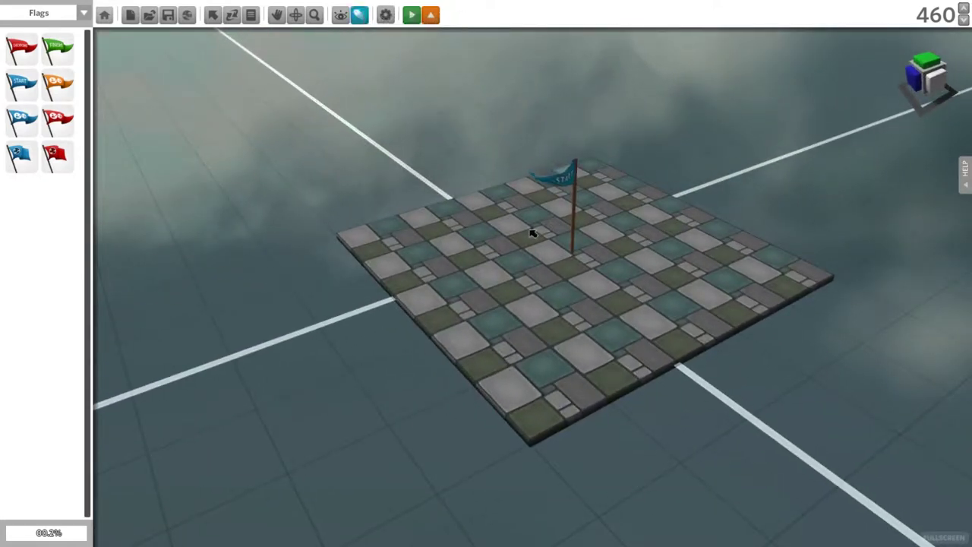
pyautogui.moveTo(532, 232); pyautogui.dragTo(296, 213, button='right')
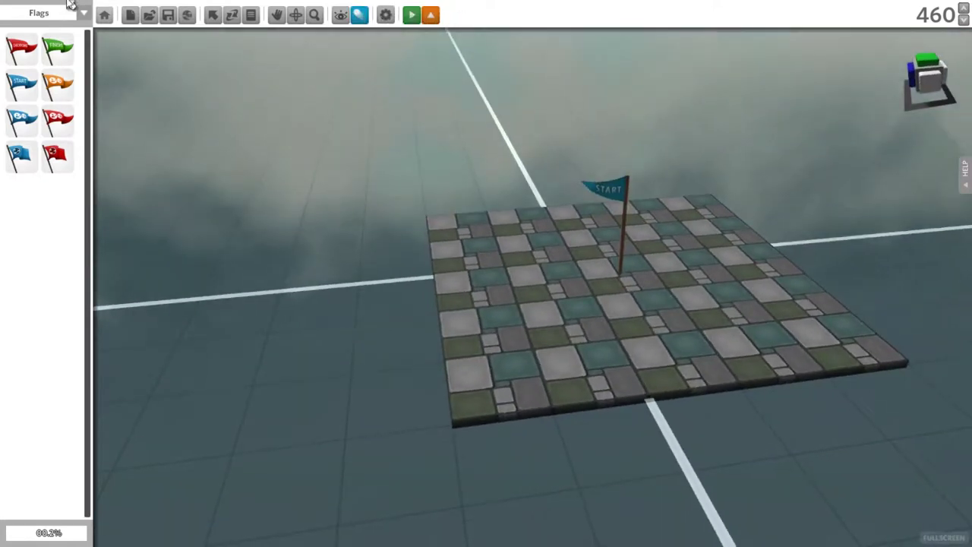
# - Build a dark Block Bricks base along the edges and underneath the stone platform
pyautogui.click(58, 28)
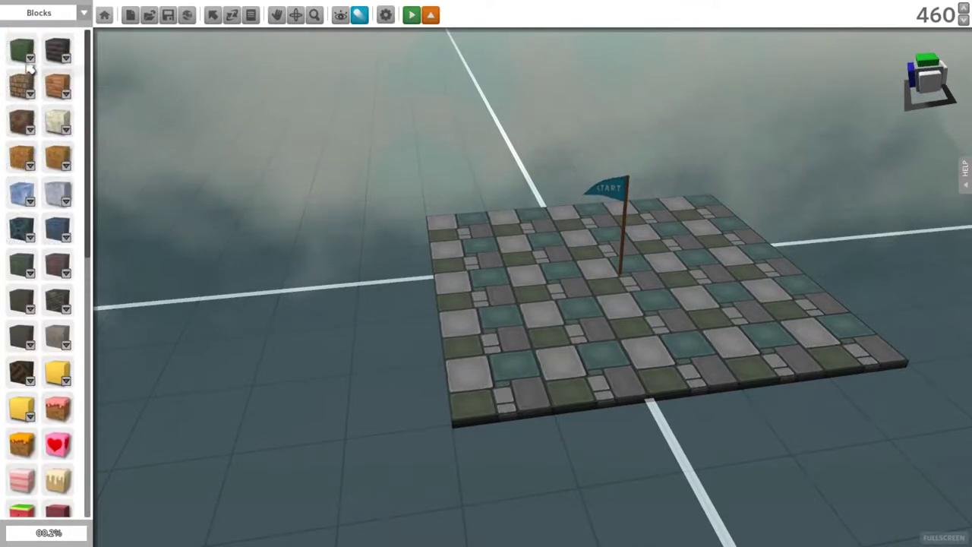
pyautogui.click(29, 54)
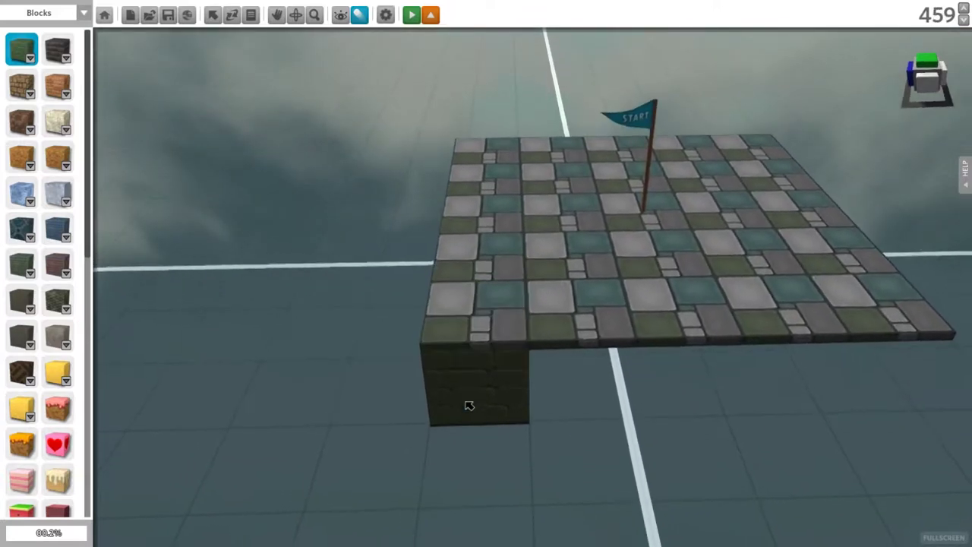
pyautogui.moveTo(509, 400); pyautogui.dragTo(817, 386)
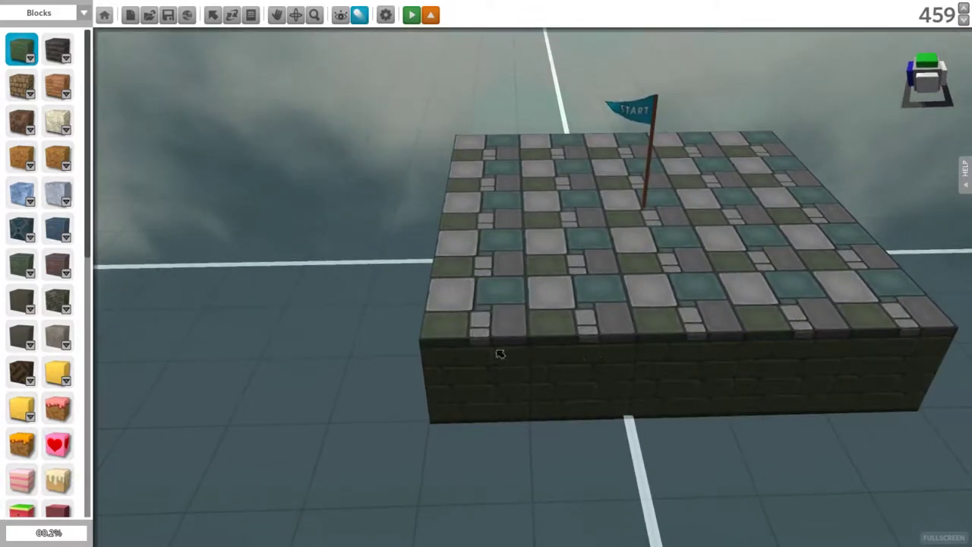
pyautogui.moveTo(499, 354)
pyautogui.mouseDown(button='right')
pyautogui.moveTo(482, 334)
pyautogui.moveTo(504, 358)
pyautogui.moveTo(412, 373)
pyautogui.moveTo(577, 373)
pyautogui.moveTo(436, 381)
pyautogui.moveTo(604, 389)
pyautogui.mouseUp(button='right')
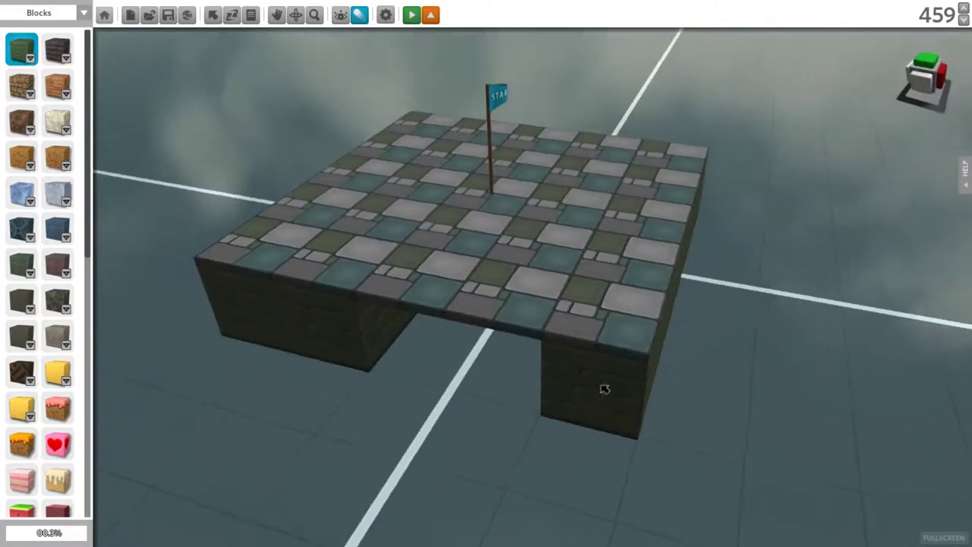
pyautogui.moveTo(605, 388); pyautogui.dragTo(462, 365)
pyautogui.moveTo(482, 287)
pyautogui.mouseDown(button='right')
pyautogui.moveTo(580, 289)
pyautogui.moveTo(529, 234)
pyautogui.moveTo(526, 170)
pyautogui.moveTo(538, 278)
pyautogui.moveTo(505, 395)
pyautogui.moveTo(584, 275)
pyautogui.mouseUp(button='right')
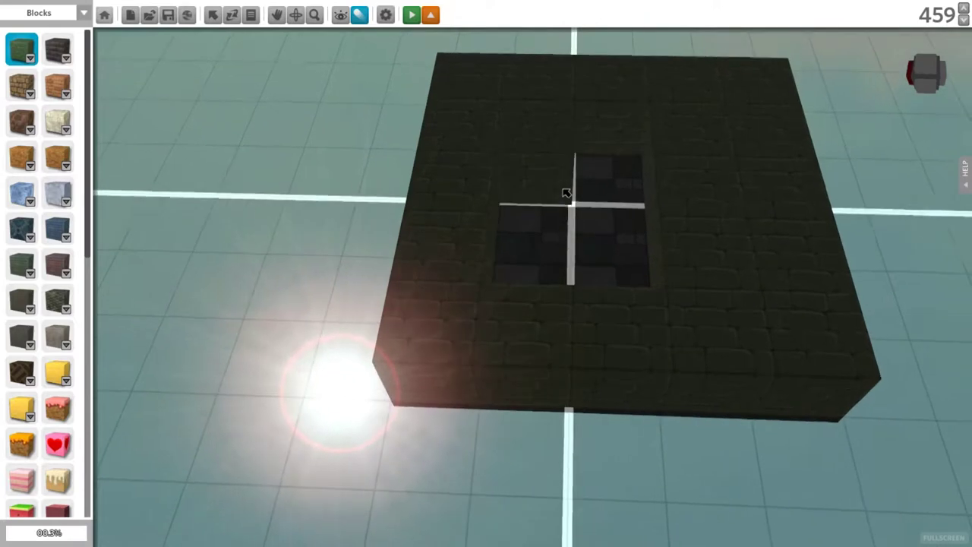
pyautogui.moveTo(605, 201)
pyautogui.mouseDown(button='right')
pyautogui.moveTo(742, 280)
pyautogui.moveTo(457, 210)
pyautogui.moveTo(496, 228)
pyautogui.moveTo(467, 241)
pyautogui.moveTo(482, 234)
pyautogui.moveTo(569, 315)
pyautogui.moveTo(463, 271)
pyautogui.moveTo(538, 316)
pyautogui.moveTo(456, 289)
pyautogui.mouseUp(button='right')
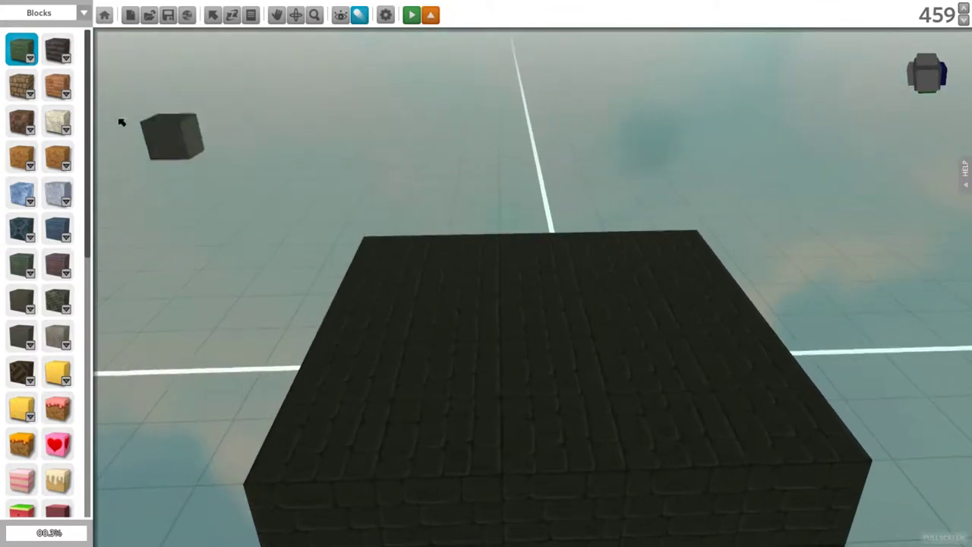
pyautogui.click(35, 58)
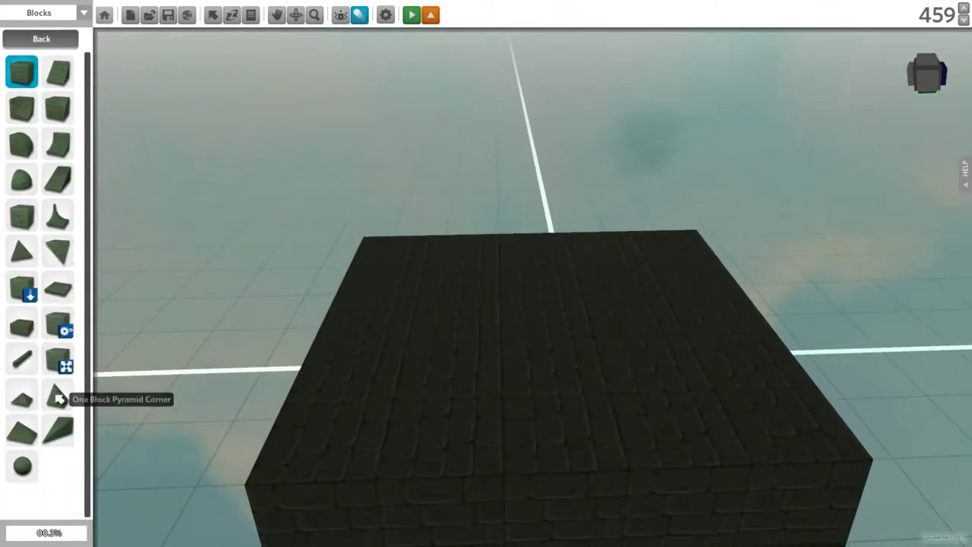
pyautogui.moveTo(58, 393); pyautogui.dragTo(344, 487)
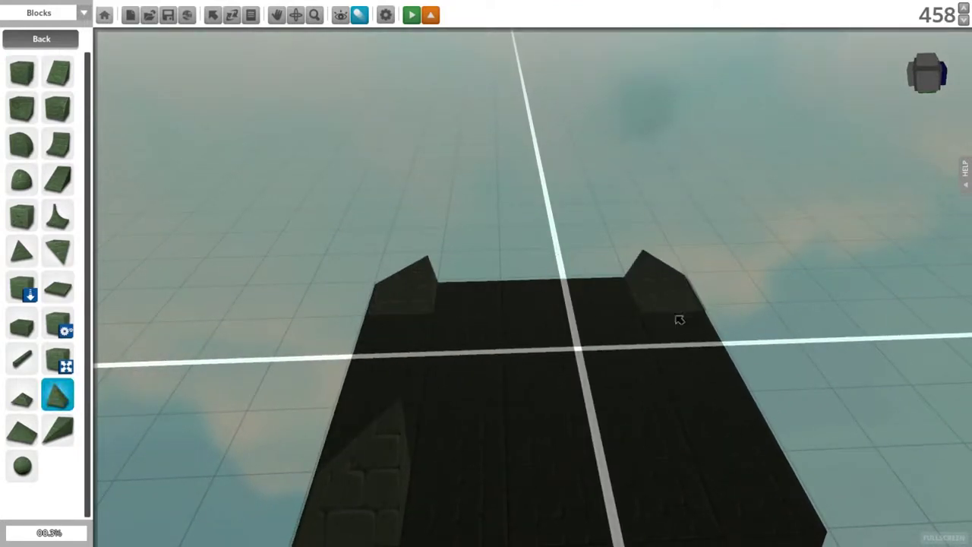
pyautogui.click(729, 507)
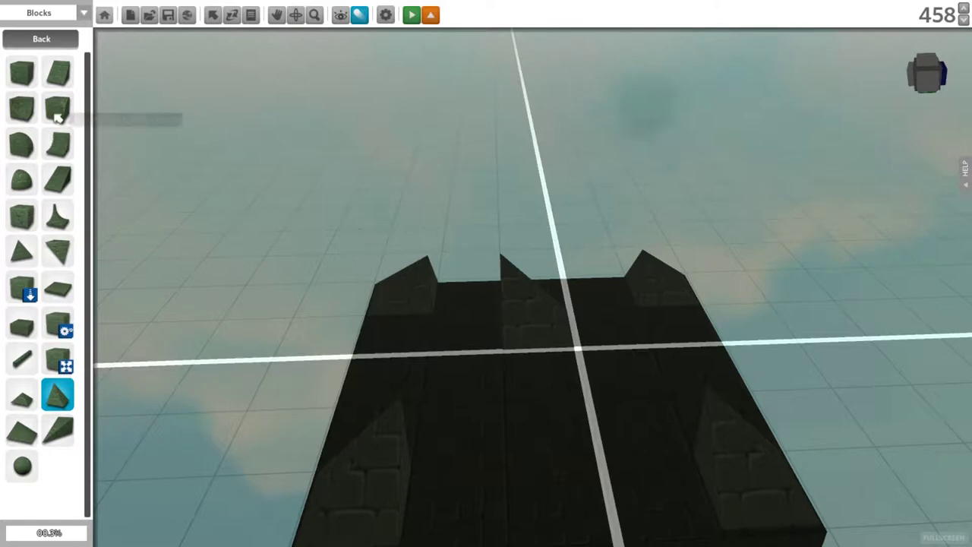
pyautogui.moveTo(66, 88); pyautogui.dragTo(487, 386)
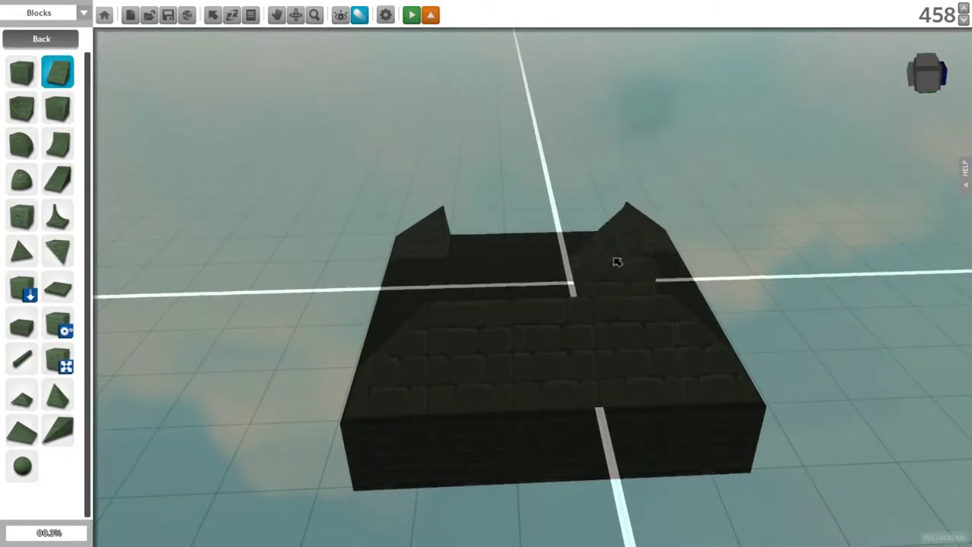
pyautogui.moveTo(617, 262); pyautogui.dragTo(606, 344, button='right')
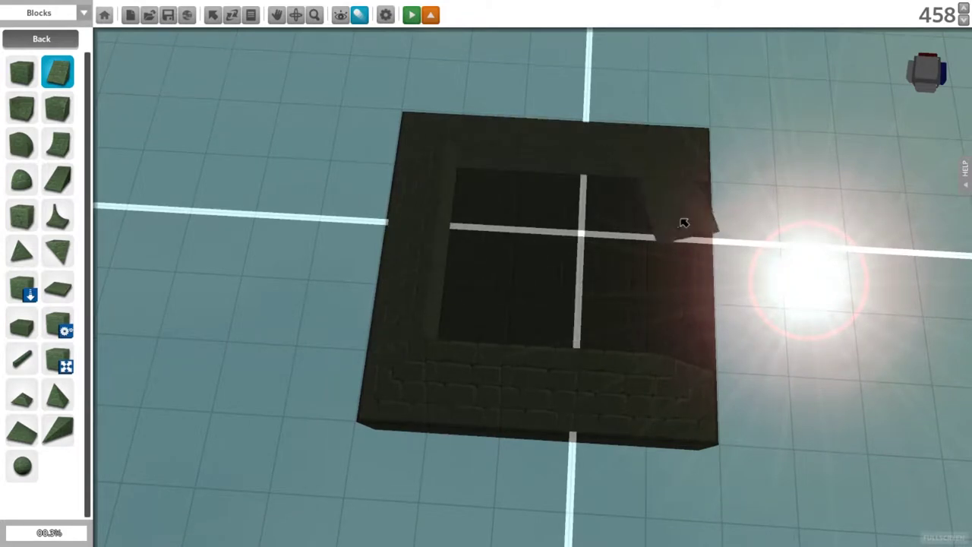
pyautogui.moveTo(685, 332); pyautogui.dragTo(624, 271, button='right')
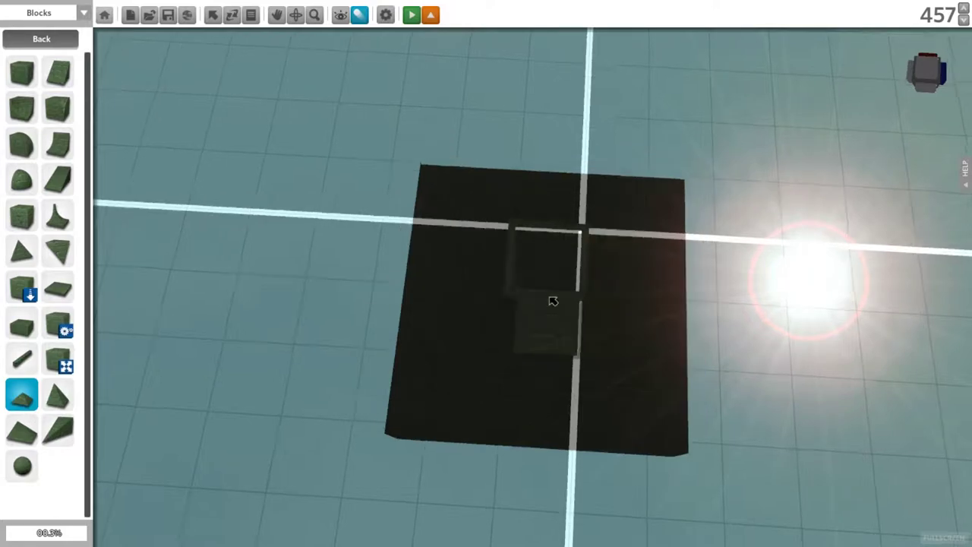
# - Place a second, taller stone-tiled block platform beside the Start-flag platform, leaving a gap
pyautogui.moveTo(551, 276)
pyautogui.mouseDown(button='right')
pyautogui.moveTo(757, 280)
pyautogui.moveTo(614, 281)
pyautogui.moveTo(661, 271)
pyautogui.moveTo(615, 304)
pyautogui.moveTo(549, 274)
pyautogui.moveTo(527, 278)
pyautogui.moveTo(407, 392)
pyautogui.moveTo(374, 389)
pyautogui.moveTo(586, 373)
pyautogui.moveTo(449, 354)
pyautogui.moveTo(774, 356)
pyautogui.moveTo(659, 212)
pyautogui.mouseUp(button='right')
pyautogui.scroll(-5, 662, 271)
pyautogui.scroll(3, 615, 304)
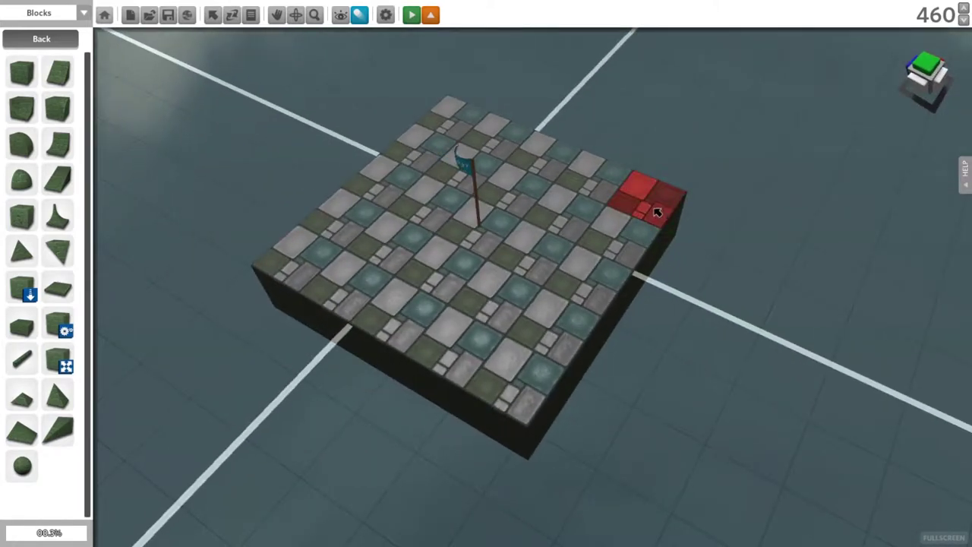
pyautogui.moveTo(657, 212); pyautogui.dragTo(297, 275)
pyautogui.scroll(1, 302, 283)
pyautogui.scroll(4, 302, 284)
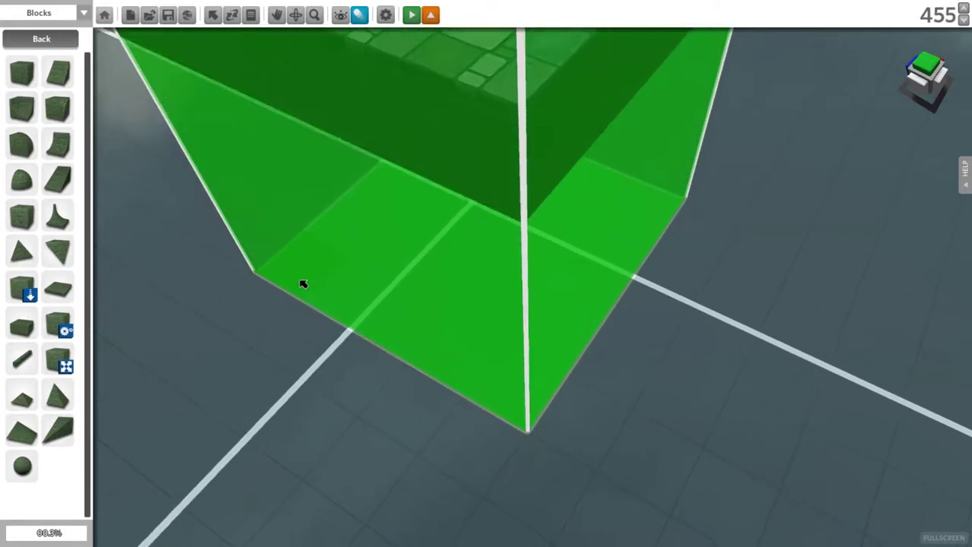
pyautogui.scroll(-1, 302, 283)
pyautogui.moveTo(302, 283); pyautogui.dragTo(303, 282)
pyautogui.moveTo(303, 282)
pyautogui.mouseDown(button='right')
pyautogui.moveTo(372, 289)
pyautogui.moveTo(269, 296)
pyautogui.moveTo(470, 266)
pyautogui.moveTo(494, 225)
pyautogui.moveTo(445, 235)
pyautogui.moveTo(626, 249)
pyautogui.moveTo(544, 214)
pyautogui.mouseUp(button='right')
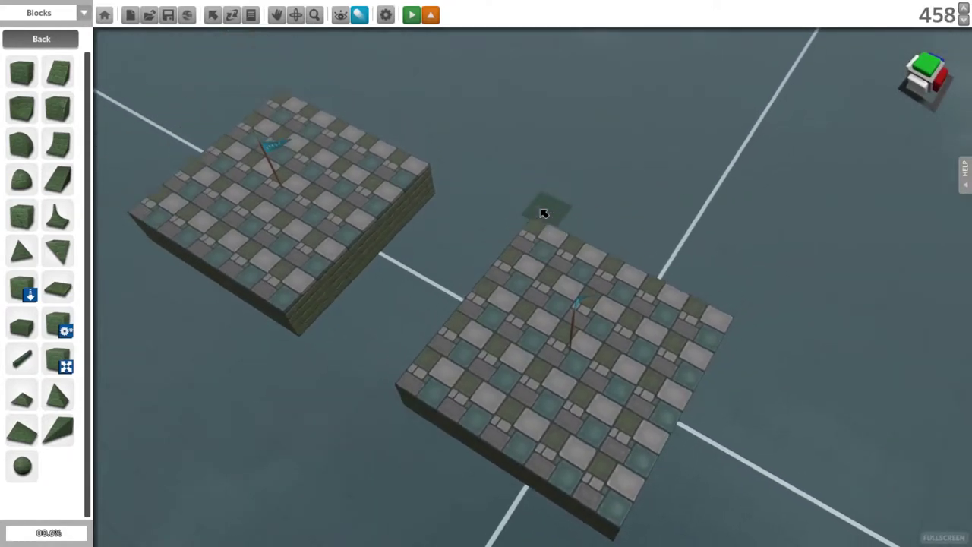
pyautogui.moveTo(544, 213)
pyautogui.mouseDown(button='middle')
pyautogui.moveTo(358, 288)
pyautogui.moveTo(484, 288)
pyautogui.moveTo(611, 261)
pyautogui.moveTo(395, 115)
pyautogui.mouseUp(button='middle')
pyautogui.moveTo(463, 131)
pyautogui.mouseDown(button='middle')
pyautogui.moveTo(623, 189)
pyautogui.moveTo(679, 195)
pyautogui.moveTo(604, 228)
pyautogui.moveTo(315, 256)
pyautogui.moveTo(727, 284)
pyautogui.mouseUp(button='middle')
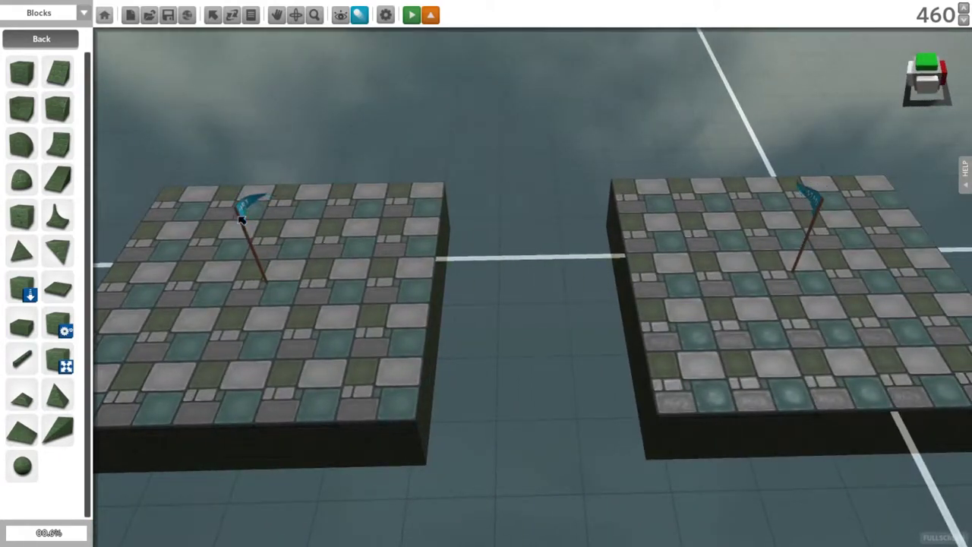
# - Look down on the Start flag and raised platform, then switch the palette to Flags
pyautogui.moveTo(456, 306)
pyautogui.mouseDown(button='middle')
pyautogui.moveTo(615, 254)
pyautogui.moveTo(627, 288)
pyautogui.moveTo(445, 284)
pyautogui.moveTo(644, 305)
pyautogui.mouseUp(button='middle')
pyautogui.scroll(3, 540, 278)
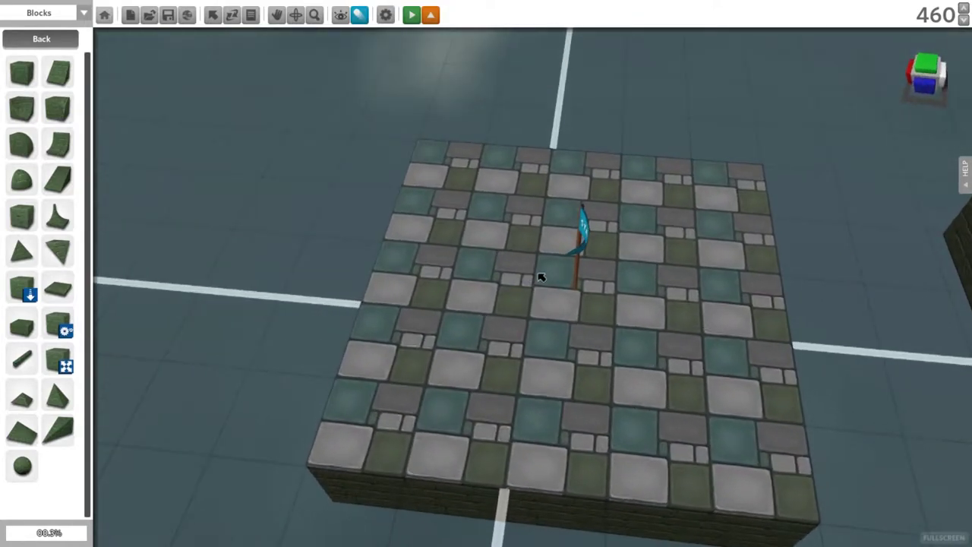
pyautogui.scroll(3, 471, 277)
pyautogui.moveTo(470, 278)
pyautogui.mouseDown(button='middle')
pyautogui.moveTo(782, 277)
pyautogui.moveTo(683, 157)
pyautogui.mouseUp(button='middle')
pyautogui.scroll(-3, 555, 282)
pyautogui.scroll(3, 683, 219)
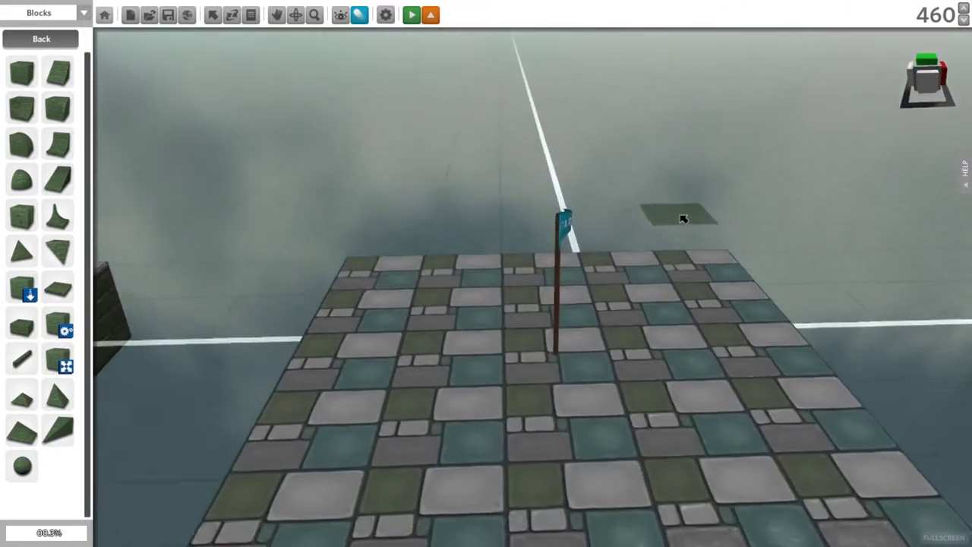
pyautogui.moveTo(683, 219)
pyautogui.mouseDown(button='middle')
pyautogui.moveTo(629, 234)
pyautogui.moveTo(373, 148)
pyautogui.mouseUp(button='middle')
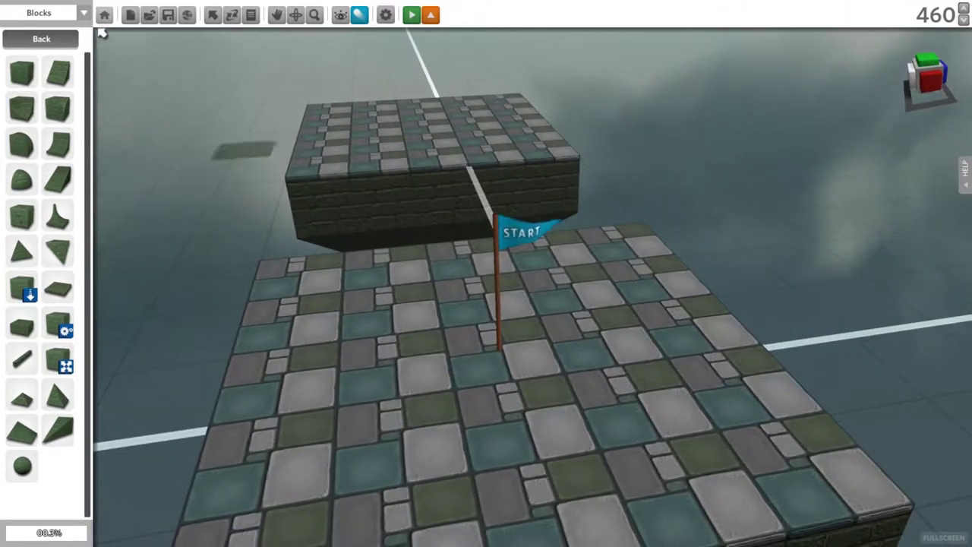
pyautogui.click(81, 11)
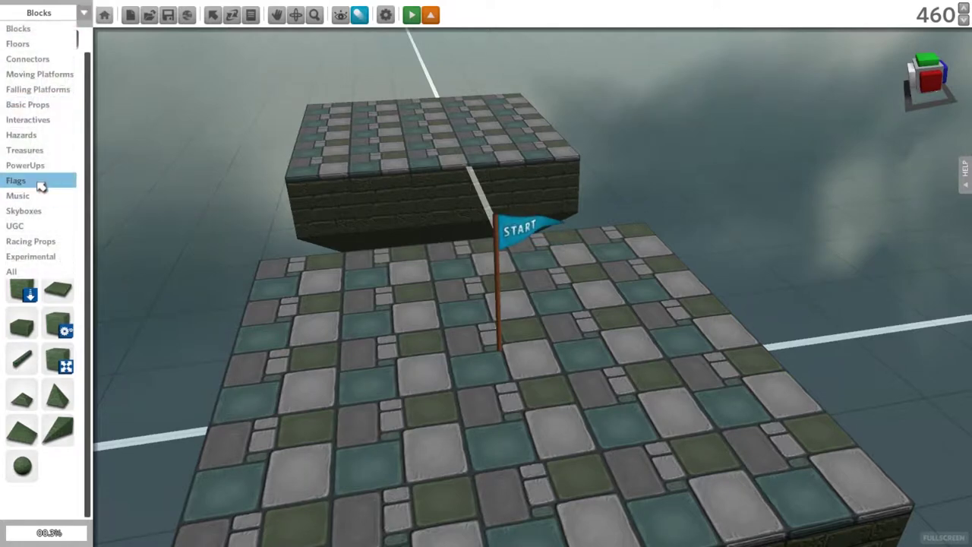
pyautogui.click(38, 180)
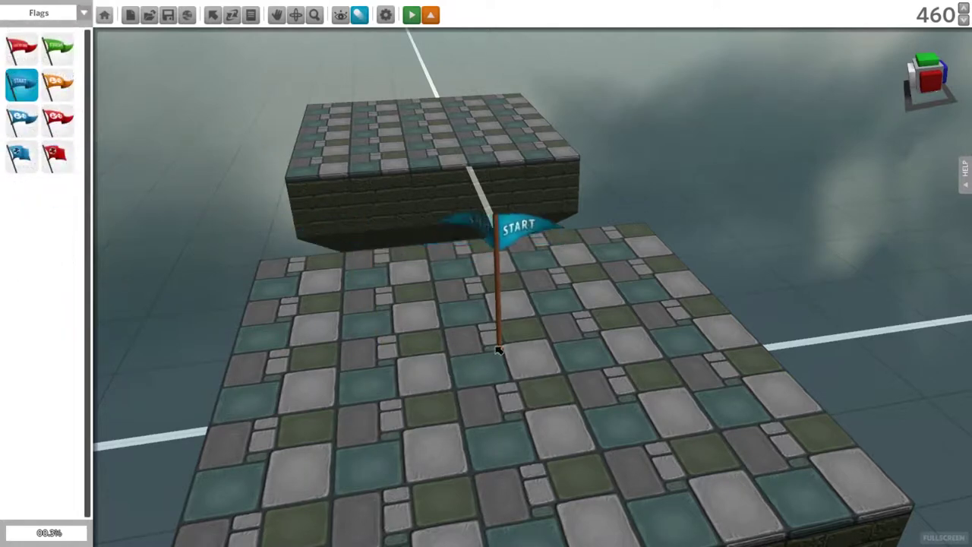
# - Test-jump from the Start flag, falling through the gap, then bring up the connector pieces
pyautogui.moveTo(476, 339)
pyautogui.mouseDown(button='middle')
pyautogui.moveTo(557, 317)
pyautogui.moveTo(440, 266)
pyautogui.moveTo(608, 282)
pyautogui.mouseUp(button='middle')
pyautogui.scroll(-3, 501, 275)
pyautogui.scroll(2, 608, 282)
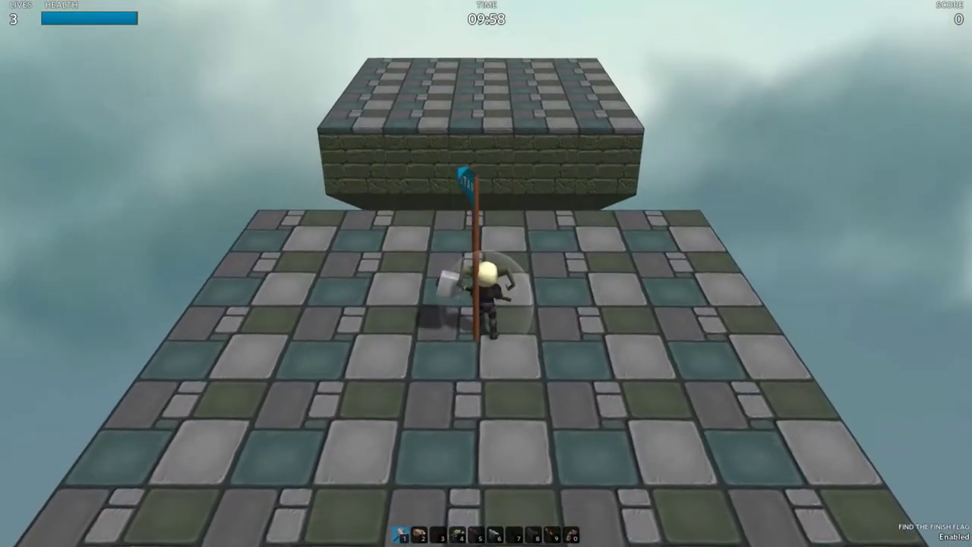
pyautogui.press('space')
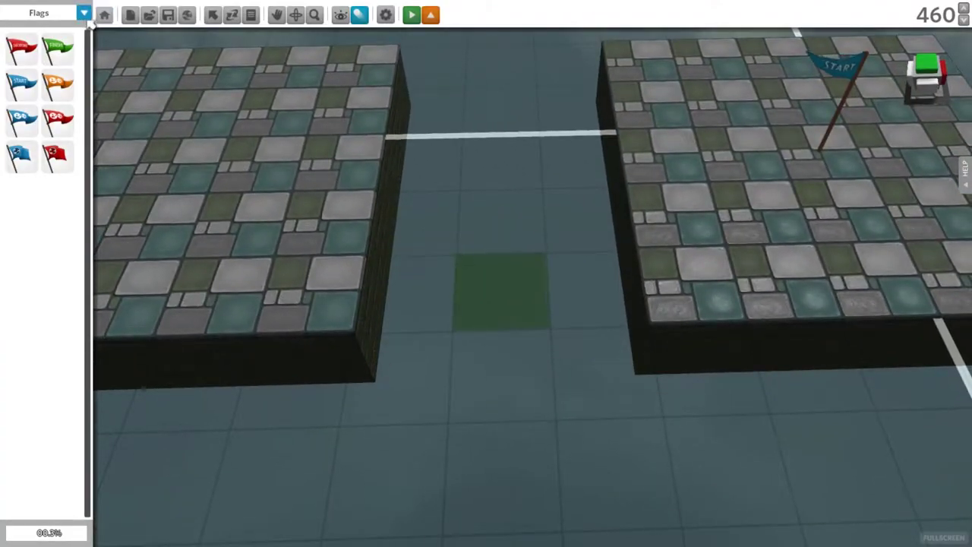
pyautogui.click(86, 21)
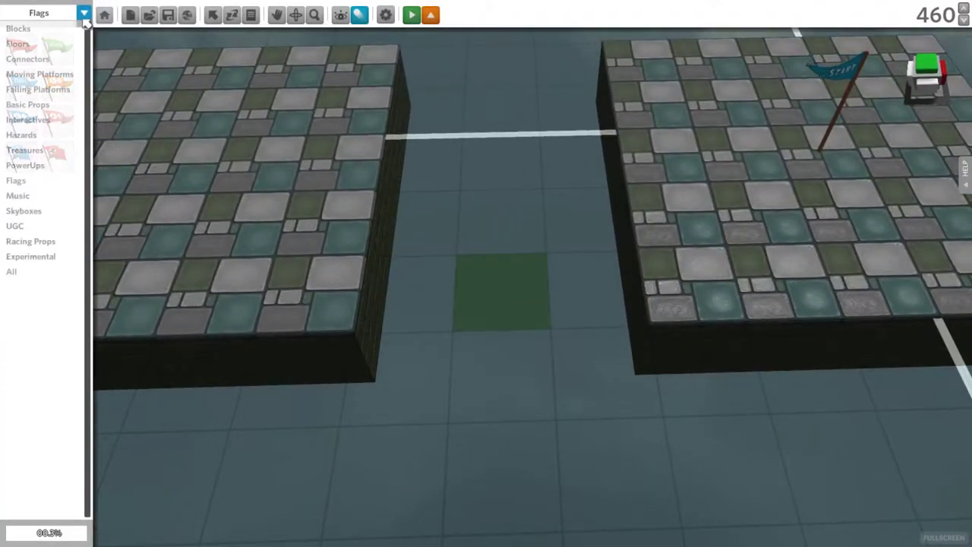
pyautogui.click(71, 67)
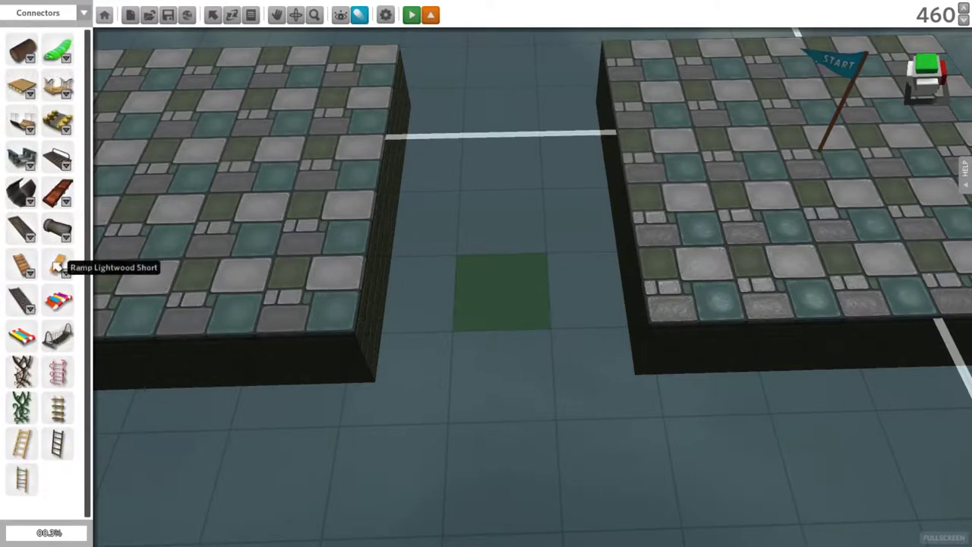
# - Place a Bridge Hanging piece over the gap and walk across it in a test run
pyautogui.click(65, 346)
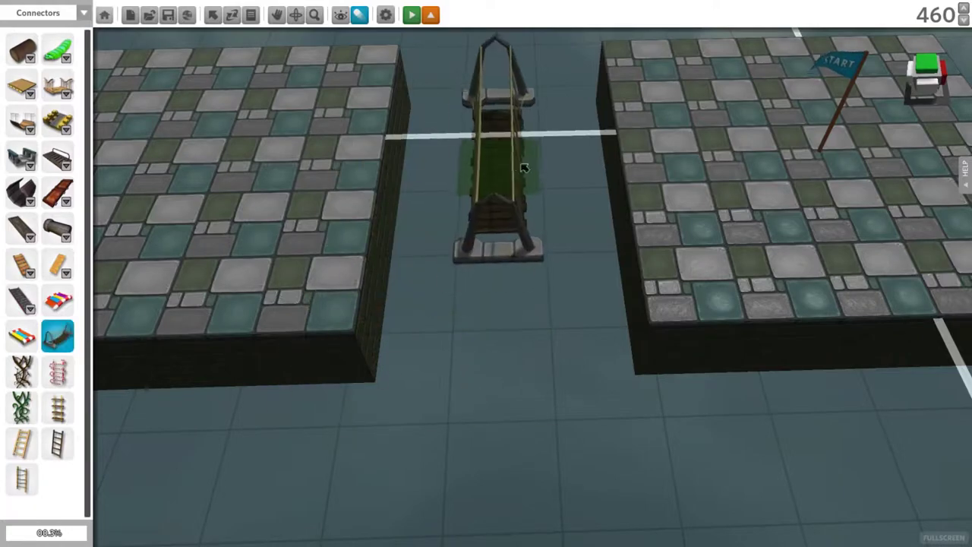
pyautogui.click(510, 164)
pyautogui.moveTo(433, 232); pyautogui.dragTo(559, 244, button='middle')
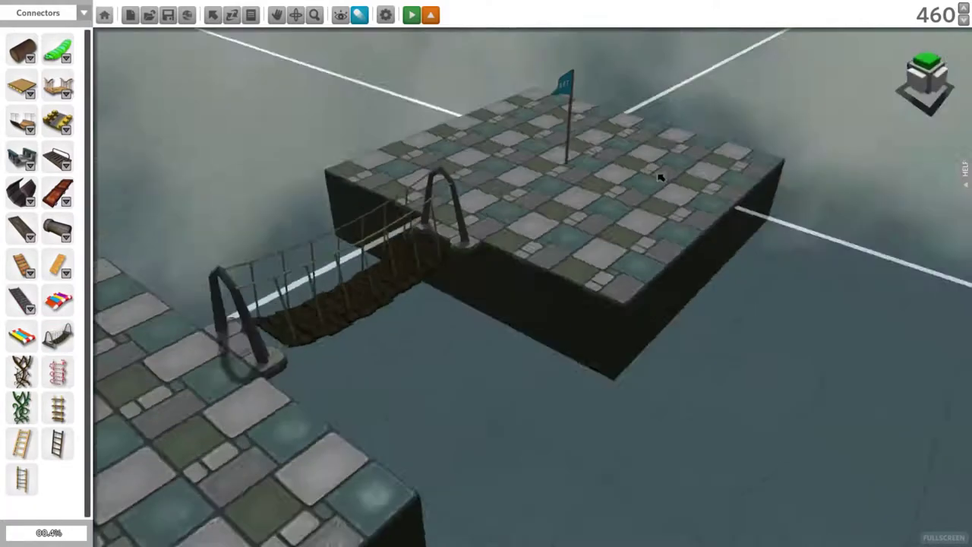
pyautogui.press('F5')
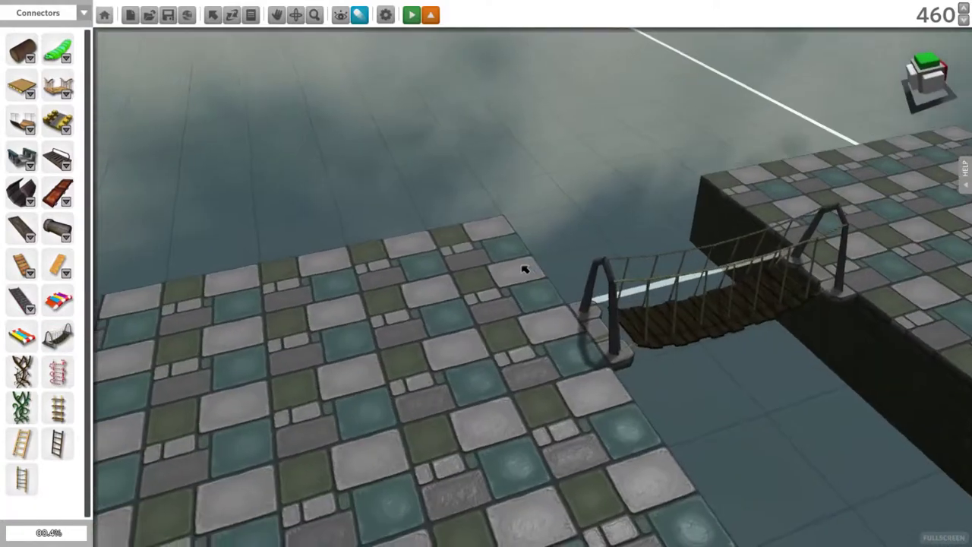
pyautogui.press('w')
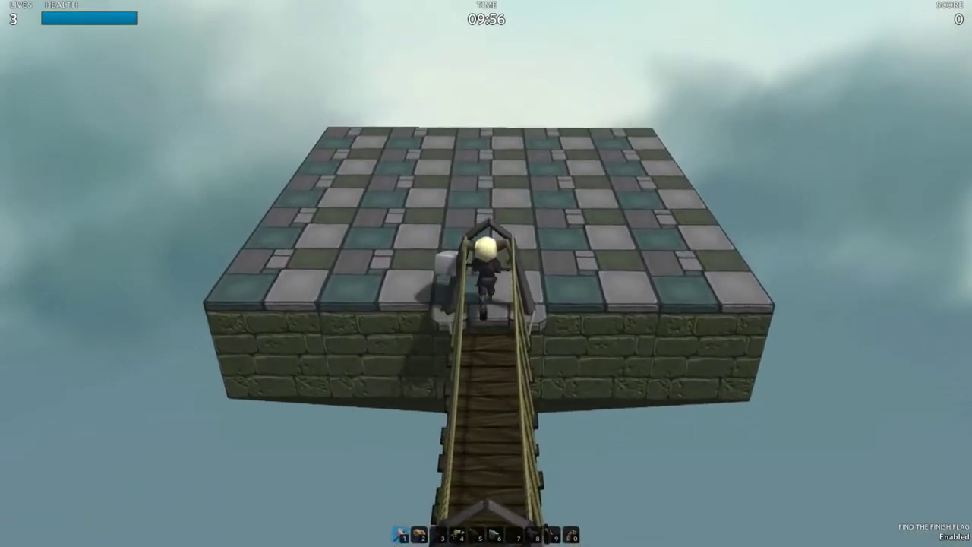
pyautogui.press('Escape')
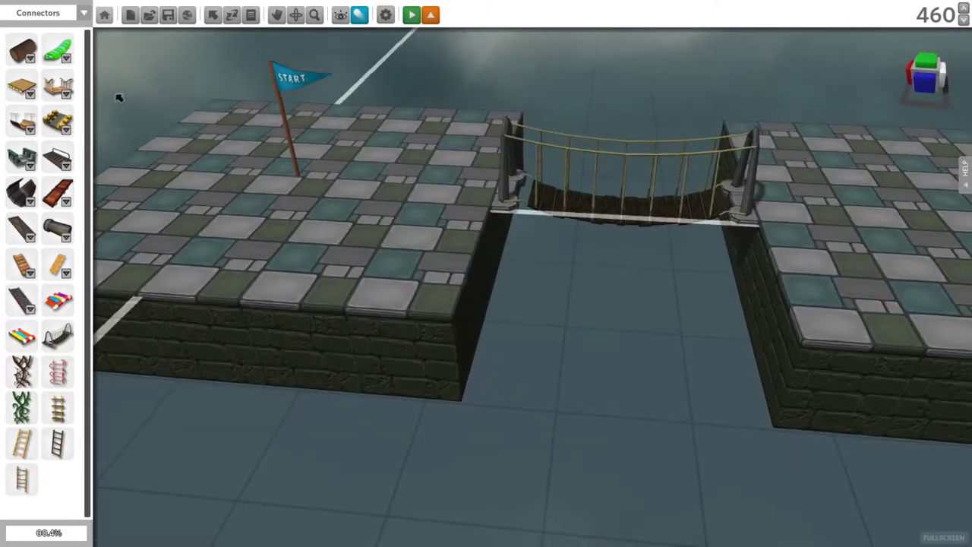
# - Pick the Wooden Owl spiked-log trap from Hazards and place it beneath the rope bridge
pyautogui.click(31, 13)
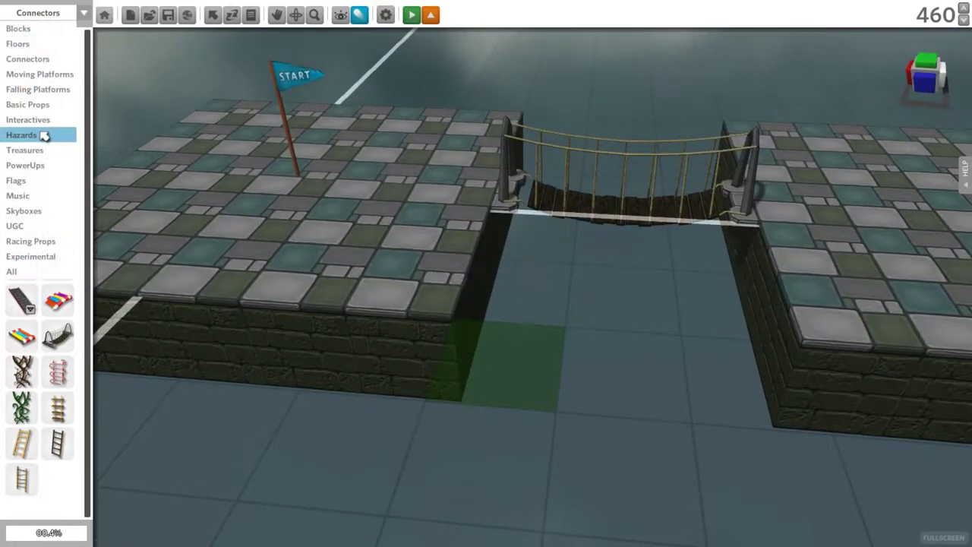
pyautogui.click(44, 136)
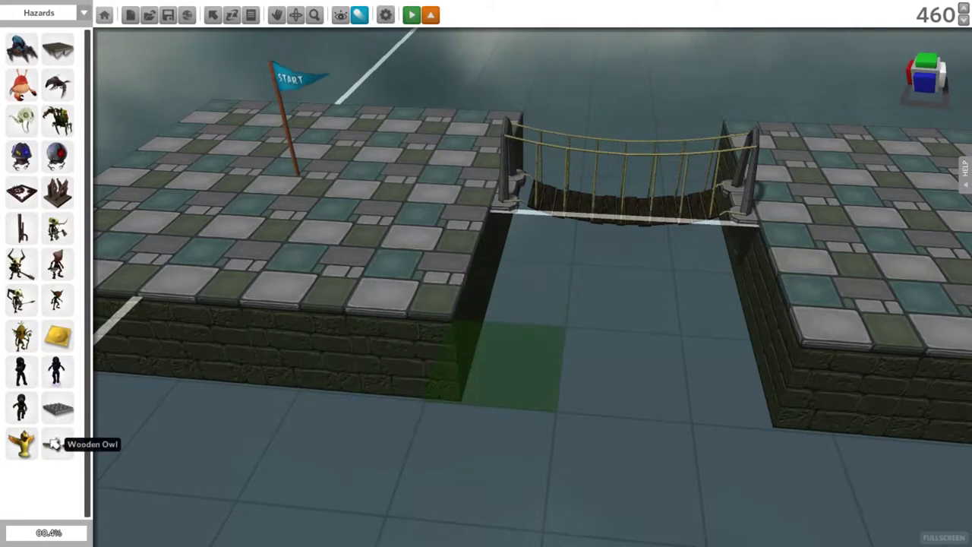
pyautogui.click(53, 444)
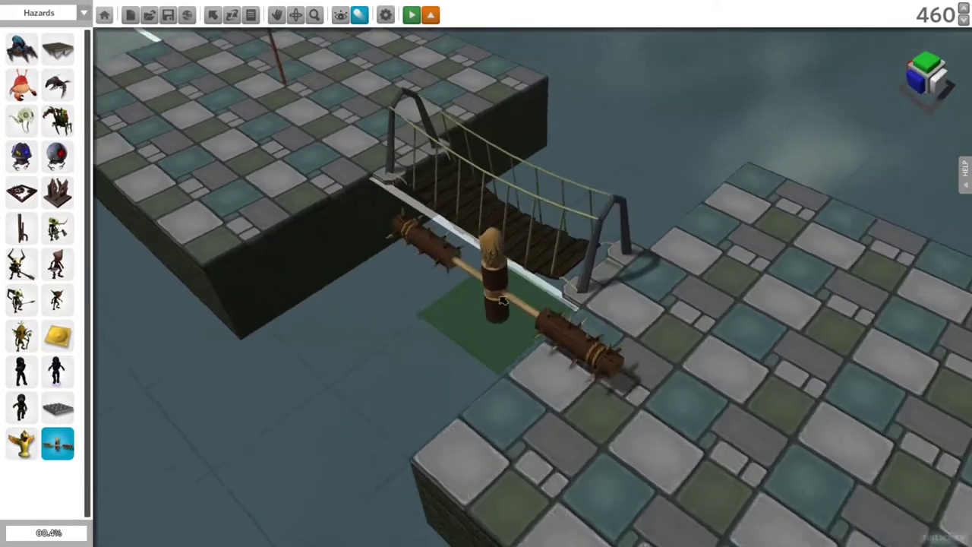
pyautogui.moveTo(501, 300); pyautogui.dragTo(448, 283, button='middle')
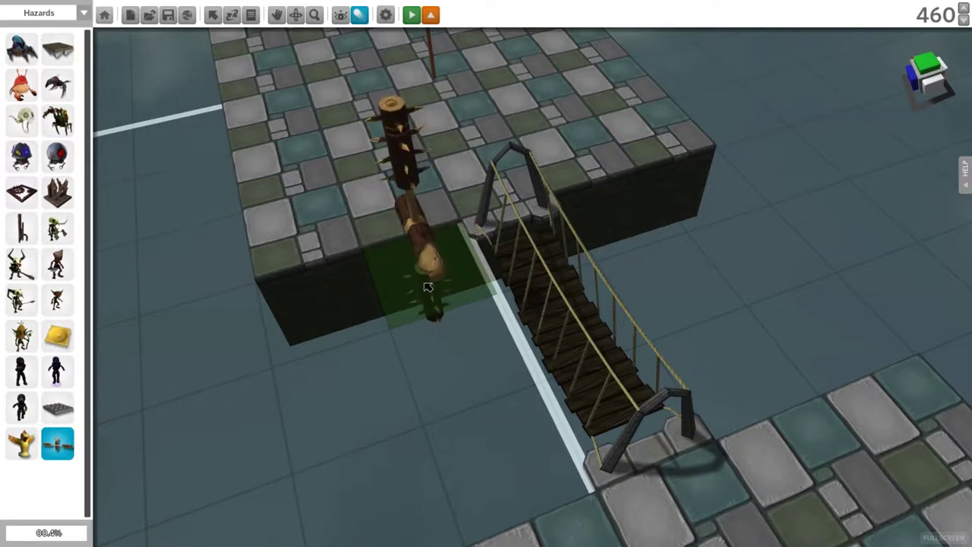
pyautogui.moveTo(427, 287)
pyautogui.mouseDown(button='middle')
pyautogui.moveTo(463, 282)
pyautogui.moveTo(459, 292)
pyautogui.moveTo(523, 265)
pyautogui.mouseUp(button='middle')
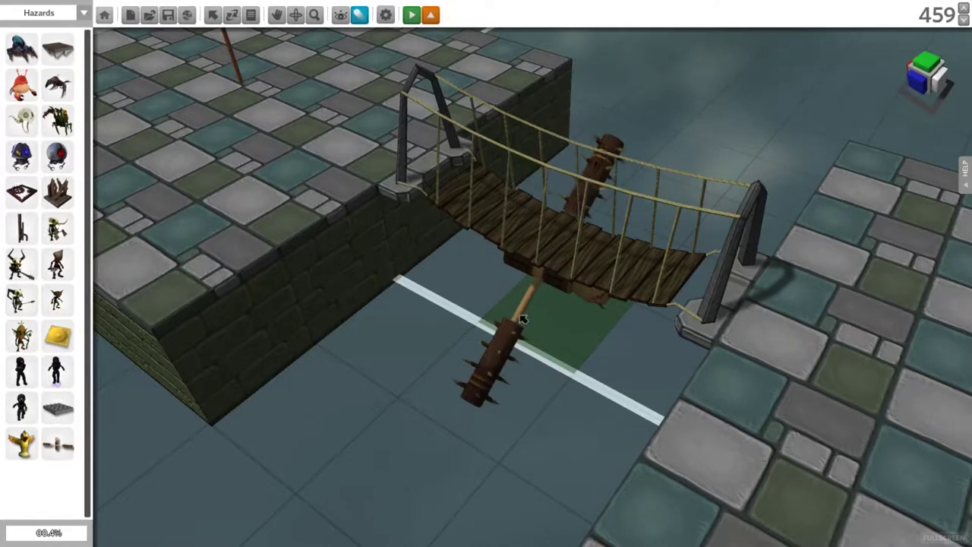
pyautogui.moveTo(523, 319)
pyautogui.mouseDown(button='middle')
pyautogui.moveTo(502, 334)
pyautogui.moveTo(497, 303)
pyautogui.moveTo(471, 297)
pyautogui.moveTo(533, 278)
pyautogui.moveTo(460, 269)
pyautogui.moveTo(630, 347)
pyautogui.moveTo(568, 281)
pyautogui.moveTo(573, 306)
pyautogui.mouseUp(button='middle')
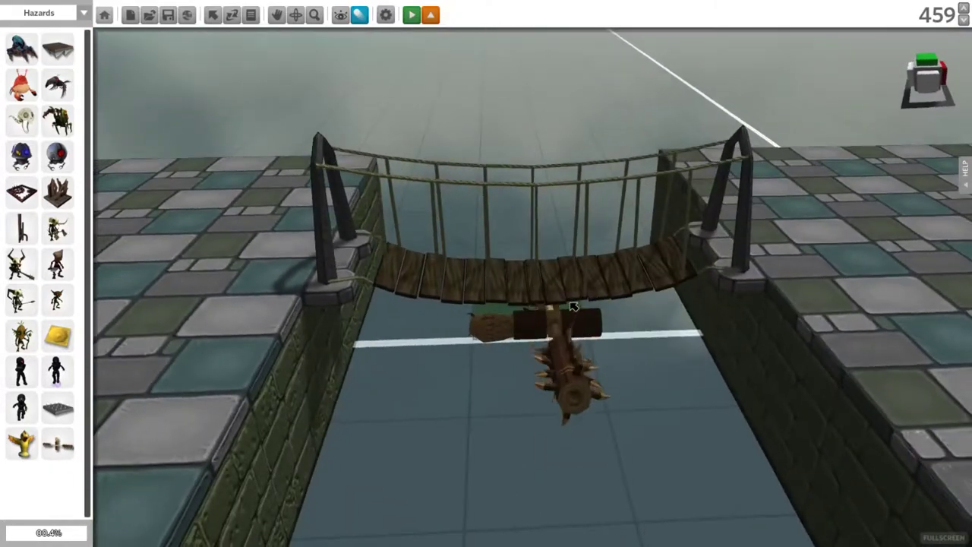
# - Play-test crossing the bridge past the Wooden Owl trap and open its settings
pyautogui.press('F5')
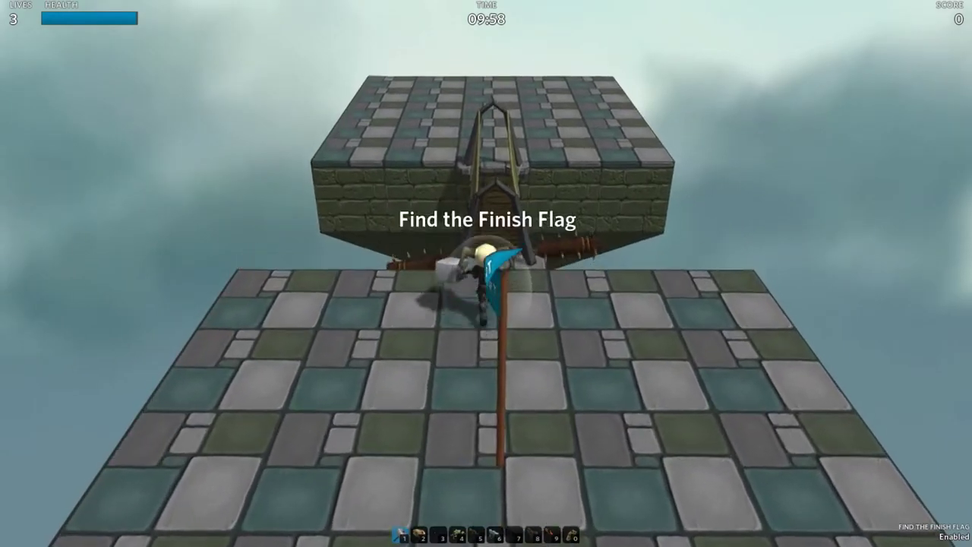
pyautogui.press('w')
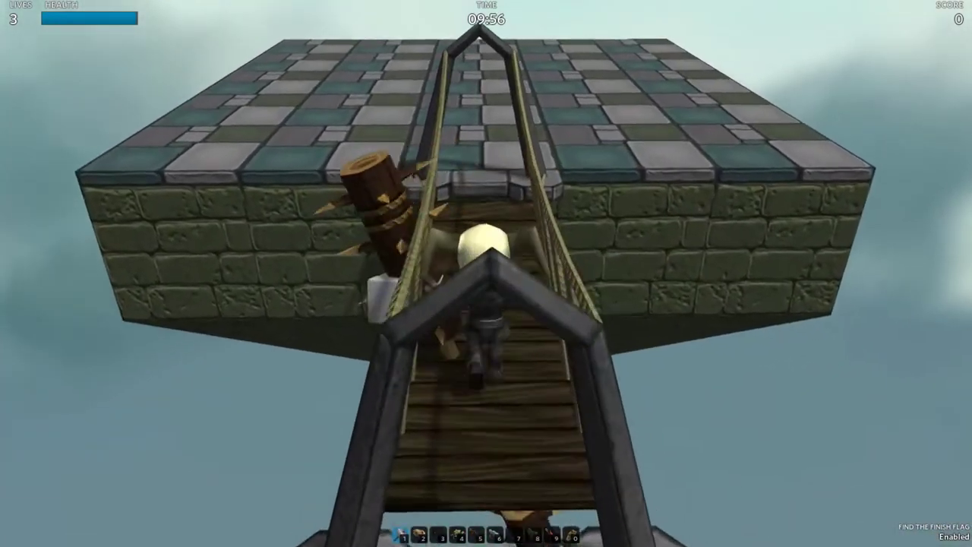
pyautogui.press('Escape')
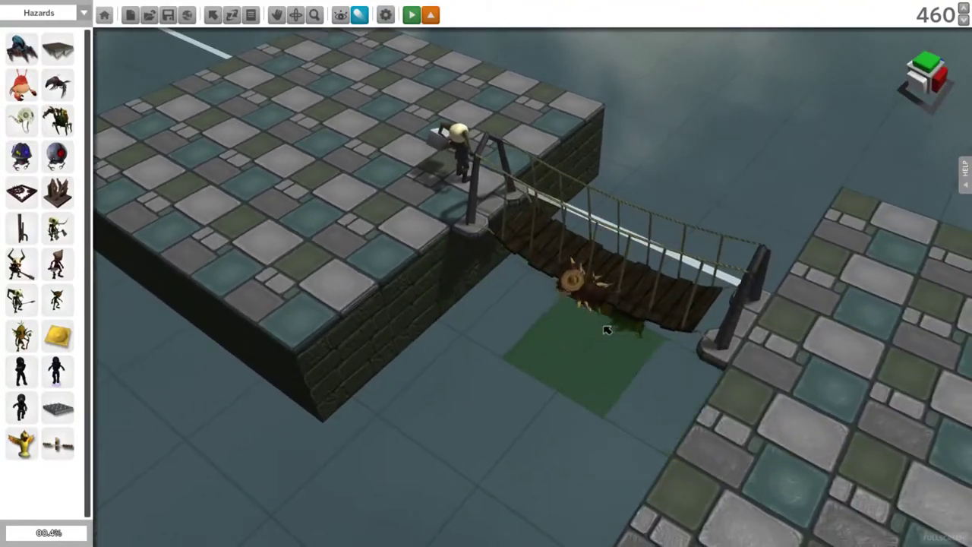
pyautogui.click(607, 330)
# - Review the Wooden Owl settings, then play-test walking over the bridge beside the swinging log
pyautogui.click(374, 316)
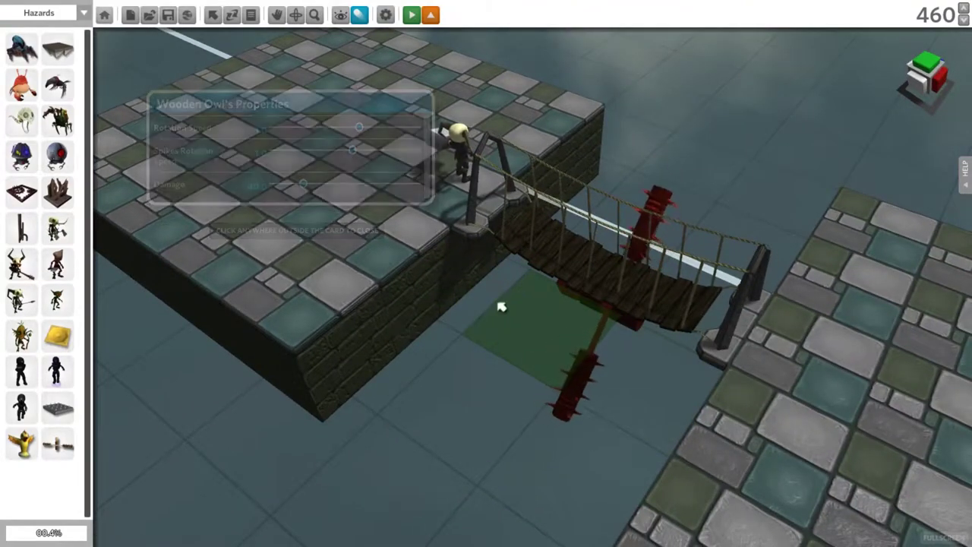
pyautogui.click(537, 332)
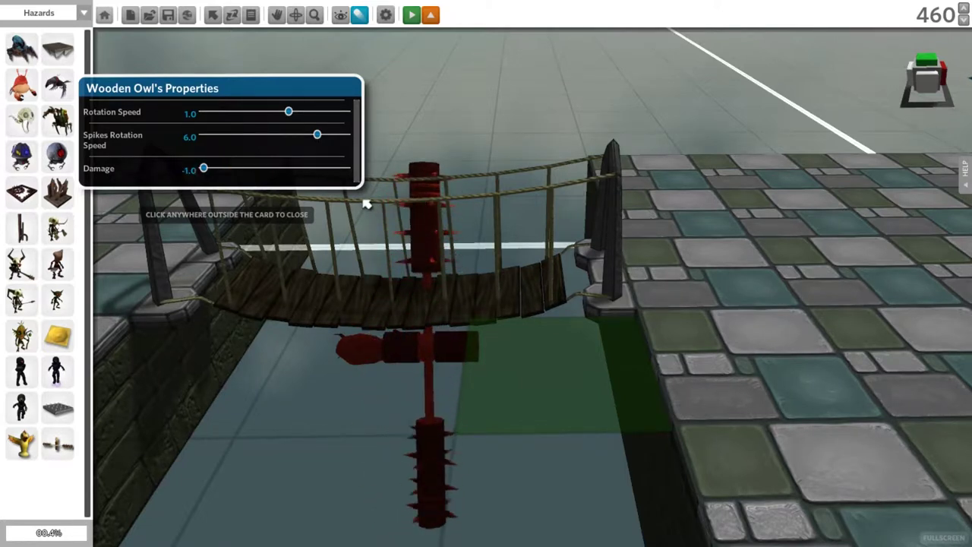
pyautogui.click(414, 307)
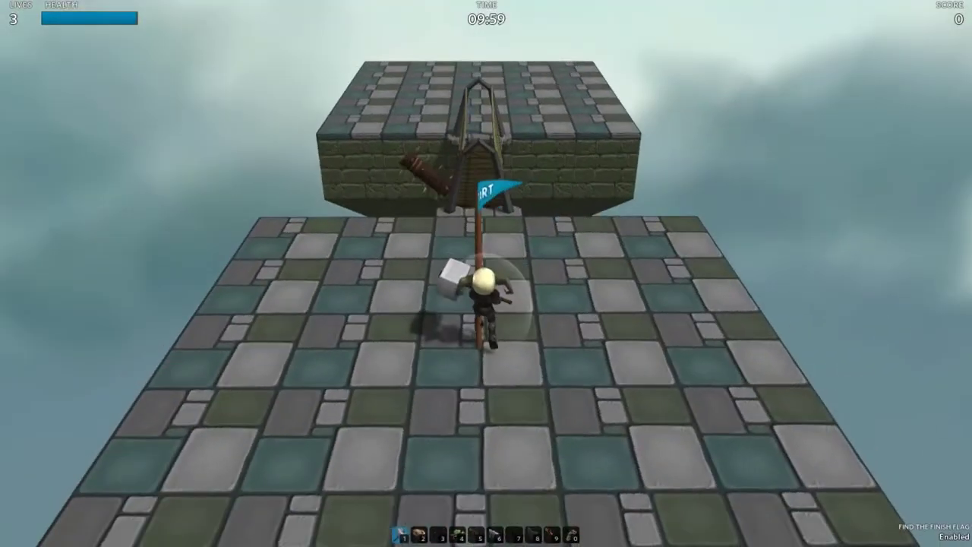
pyautogui.press('w')
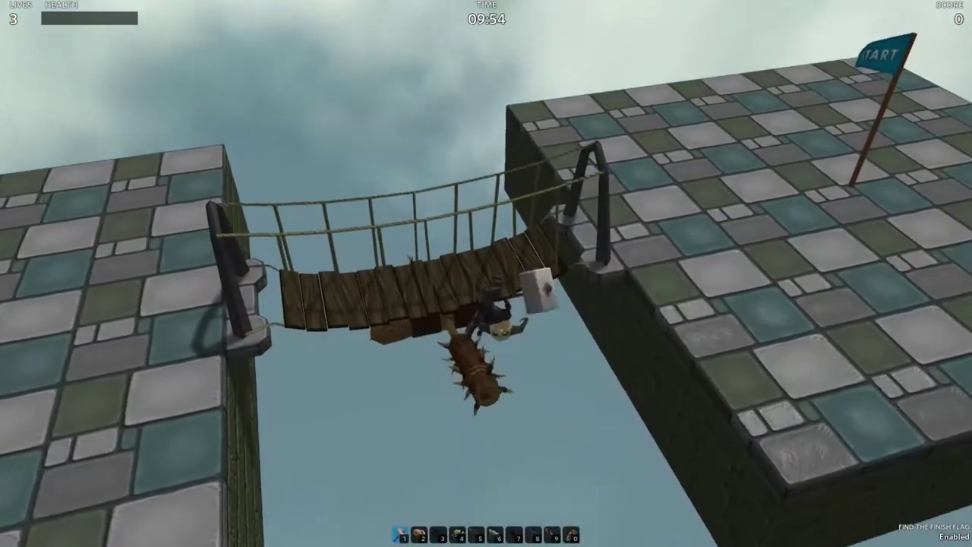
pyautogui.press('Escape')
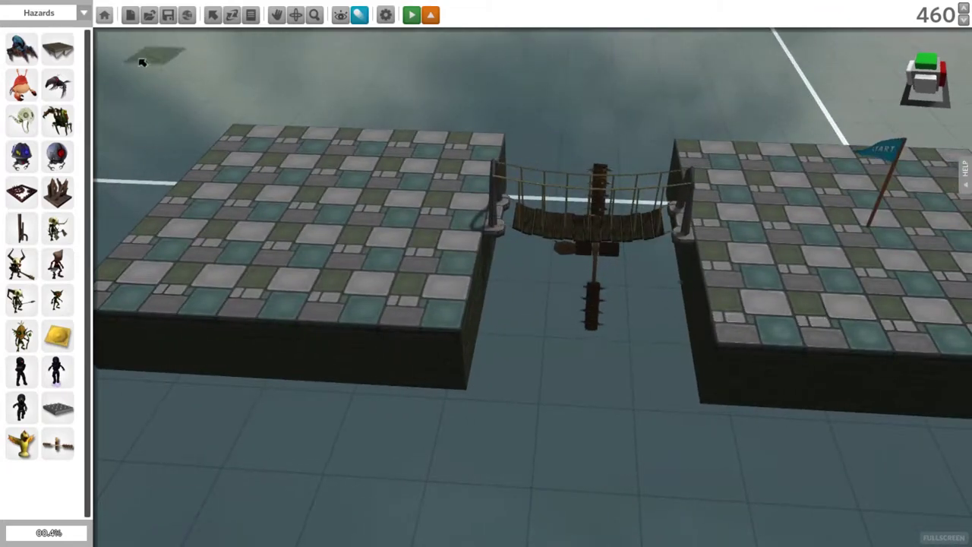
# - Place a sparkling red flag from the Flags category on the left platform
pyautogui.click(82, 17)
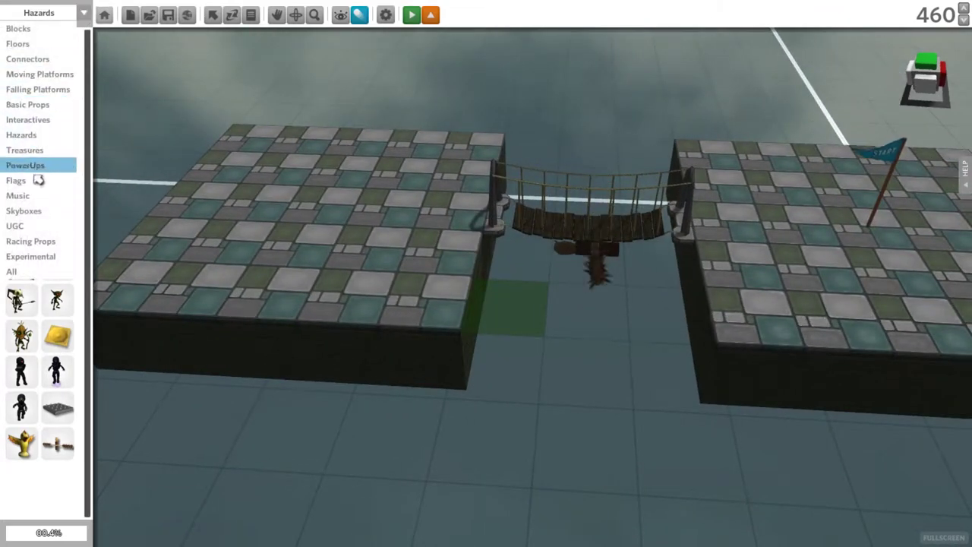
pyautogui.click(37, 185)
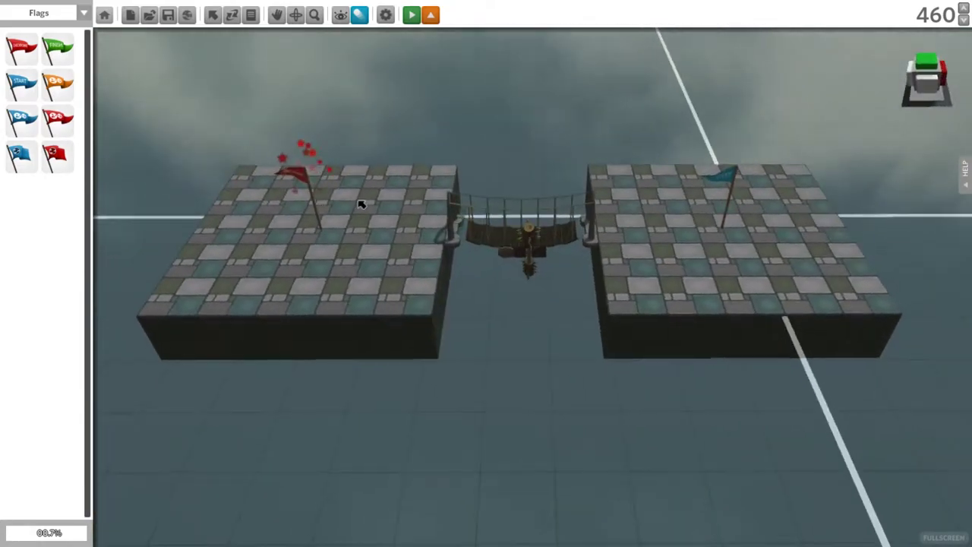
pyautogui.click(185, 16)
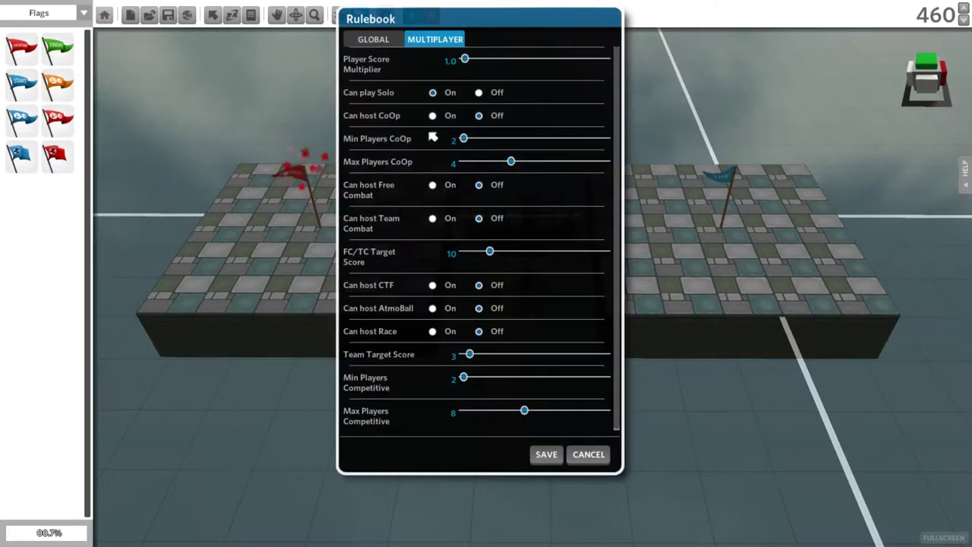
# - In the Rulebook's Global rules, set Timer to 0 and Initial Lives to 5, then save
pyautogui.click(374, 41)
pyautogui.click(589, 454)
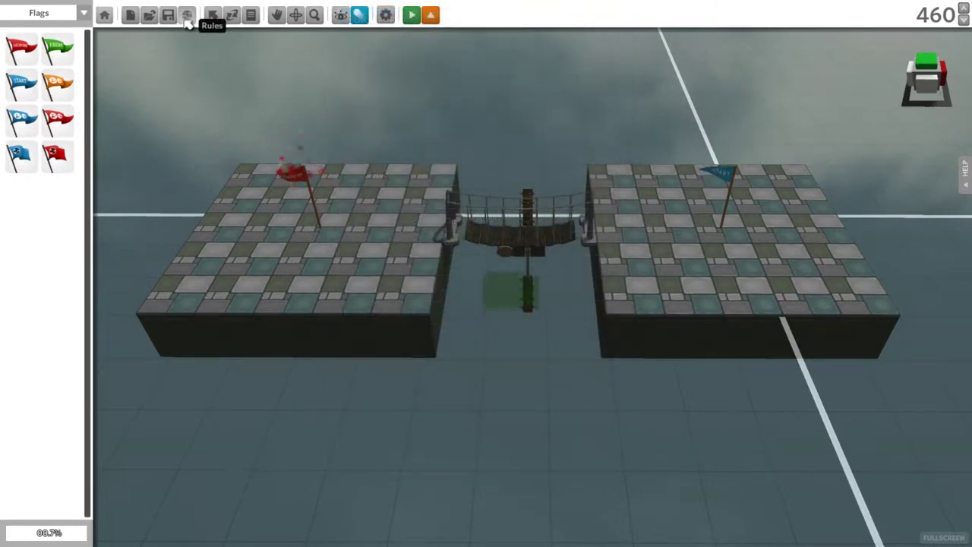
pyautogui.click(185, 16)
pyautogui.scroll(-5, 462, 106)
pyautogui.scroll(5, 461, 104)
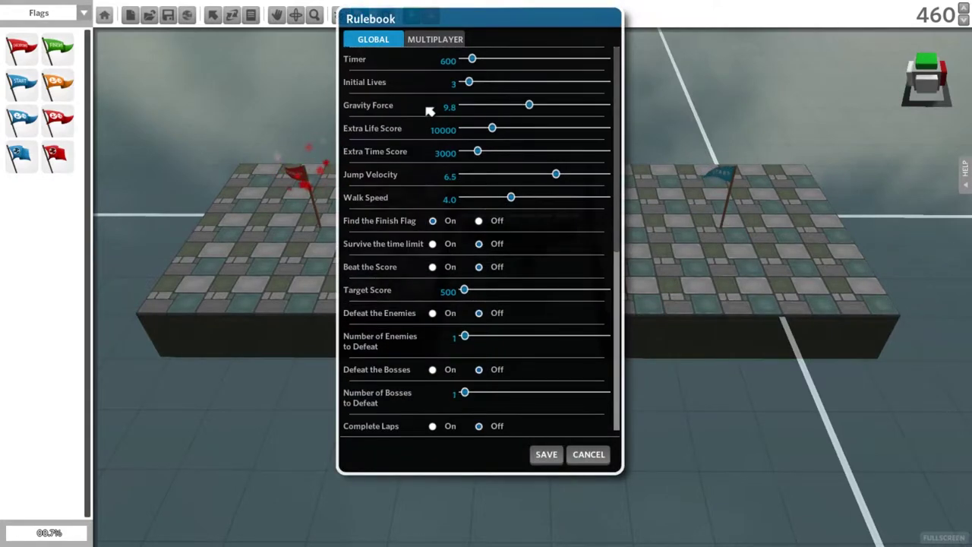
pyautogui.scroll(-5, 462, 104)
pyautogui.scroll(-1, 419, 235)
pyautogui.scroll(4, 420, 228)
pyautogui.scroll(1, 388, 199)
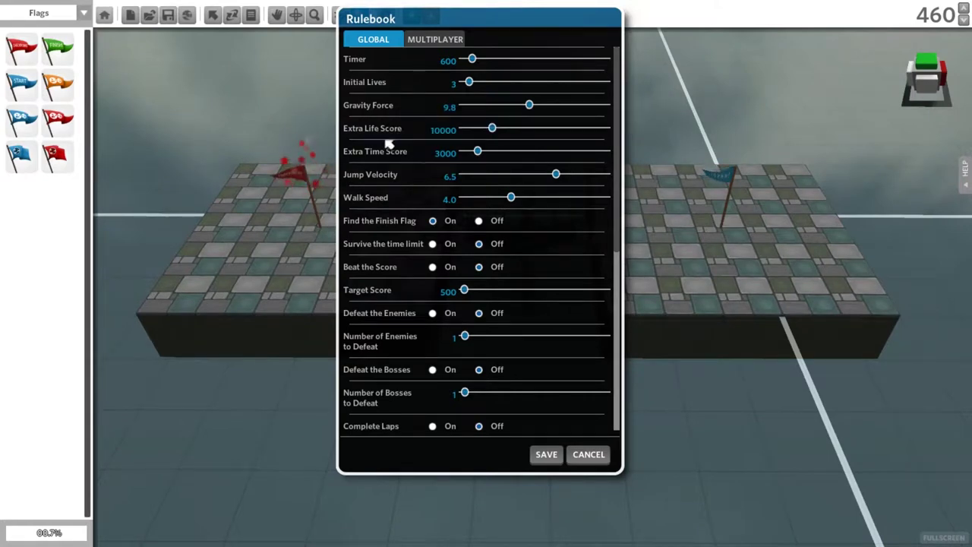
pyautogui.scroll(-2, 387, 142)
pyautogui.scroll(-3, 390, 211)
pyautogui.scroll(5, 393, 135)
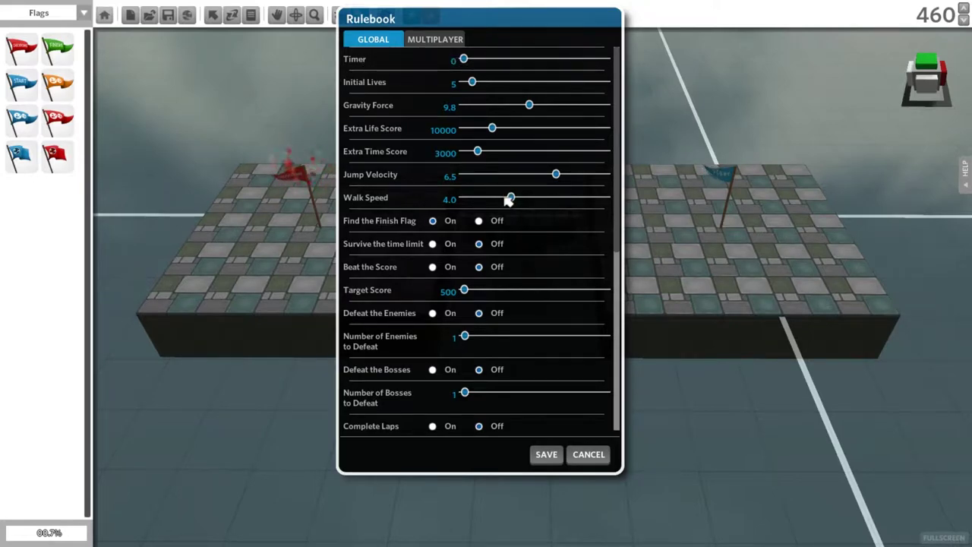
pyautogui.click(546, 454)
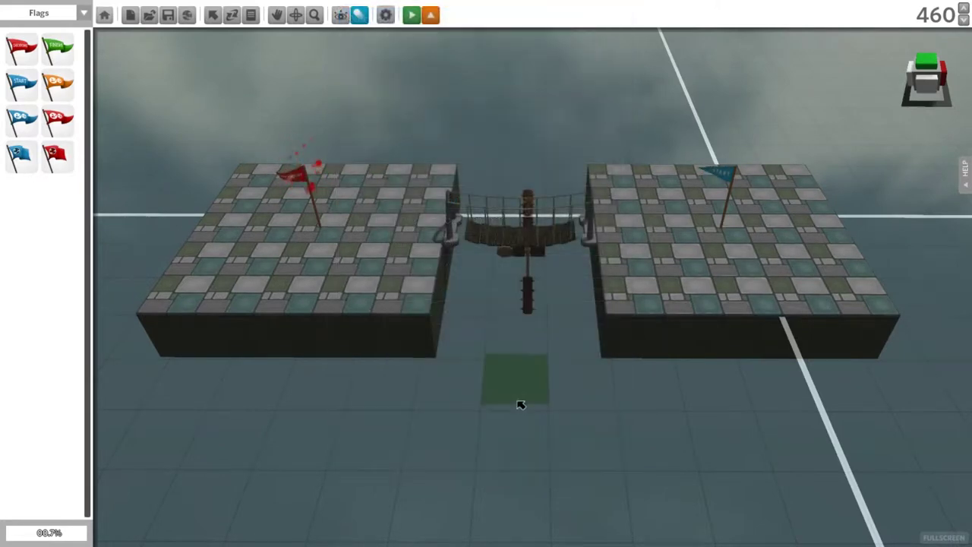
# - Exit play mode and drag the red-flag platform farther away, leaving a wide gap
pyautogui.press('Escape')
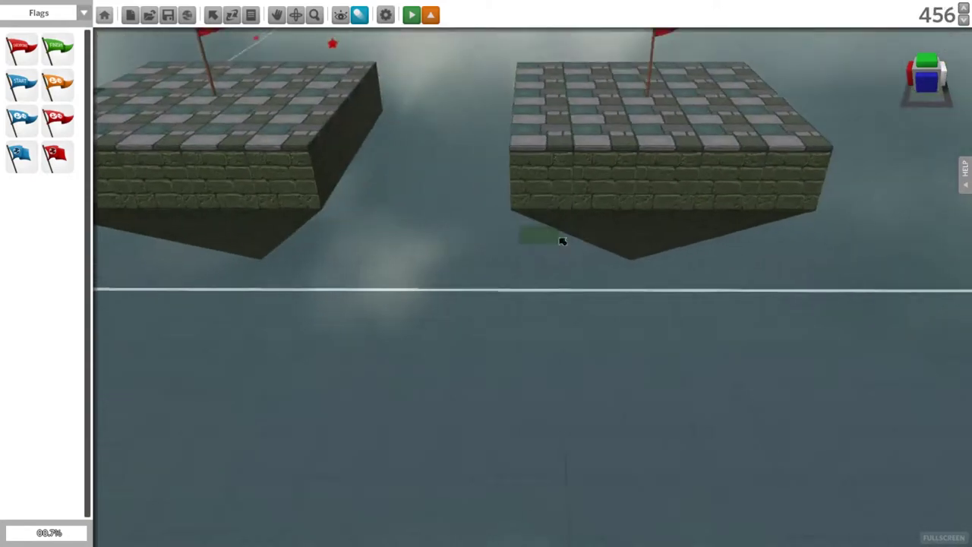
pyautogui.moveTo(583, 255); pyautogui.dragTo(759, 261)
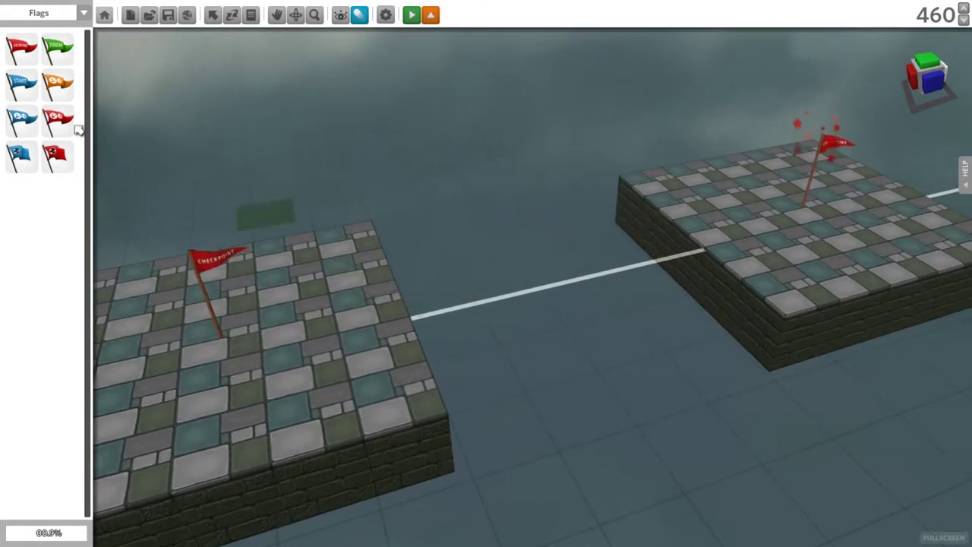
# - Place a Square moving platform in the gap, add a loop waypoint, and set its Speed
pyautogui.click(45, 79)
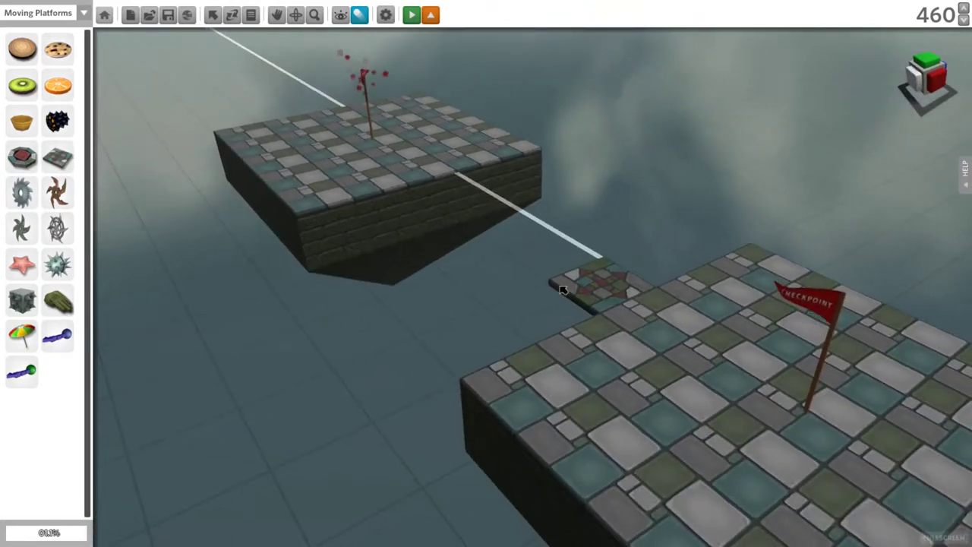
pyautogui.click(562, 289)
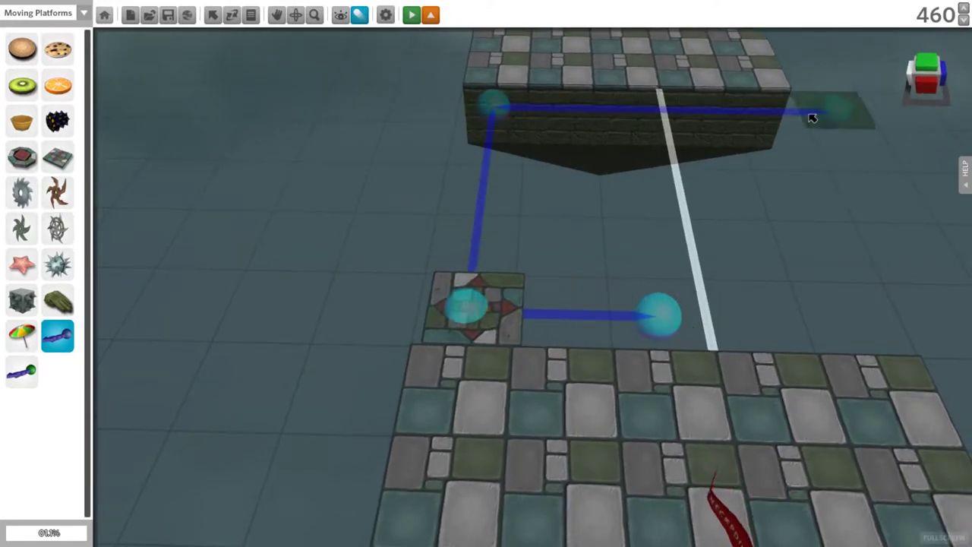
pyautogui.click(851, 322)
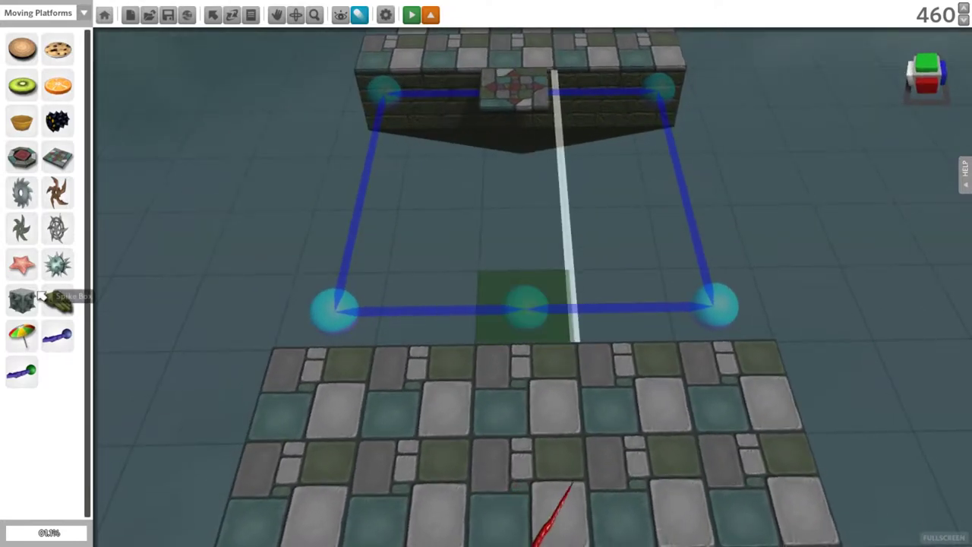
pyautogui.click(605, 90)
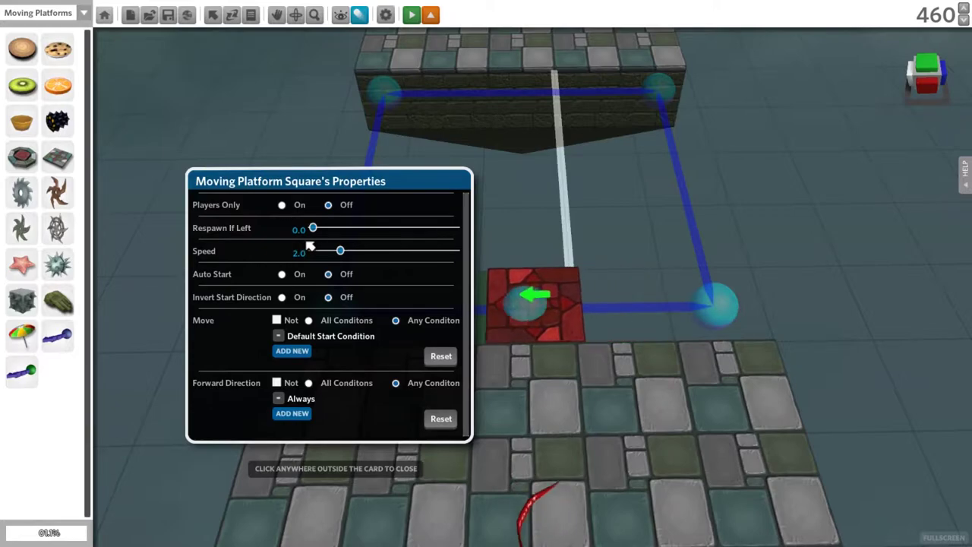
pyautogui.click(648, 269)
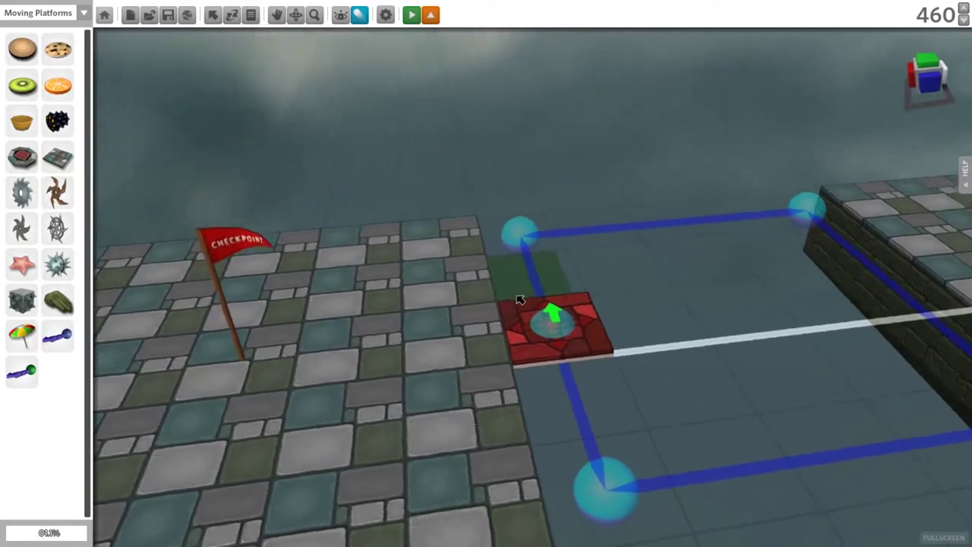
pyautogui.moveTo(413, 300)
pyautogui.mouseDown()
pyautogui.moveTo(429, 254)
pyautogui.moveTo(618, 266)
pyautogui.moveTo(597, 276)
pyautogui.moveTo(432, 275)
pyautogui.moveTo(410, 292)
pyautogui.mouseUp()
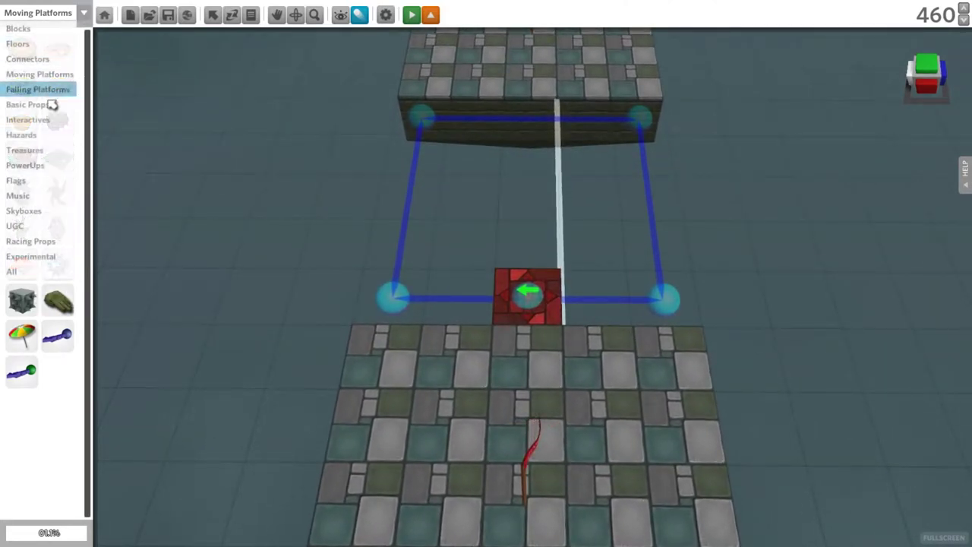
# - Place a Stonebird turret from Hazards on the floor beside the platform path
pyautogui.click(34, 136)
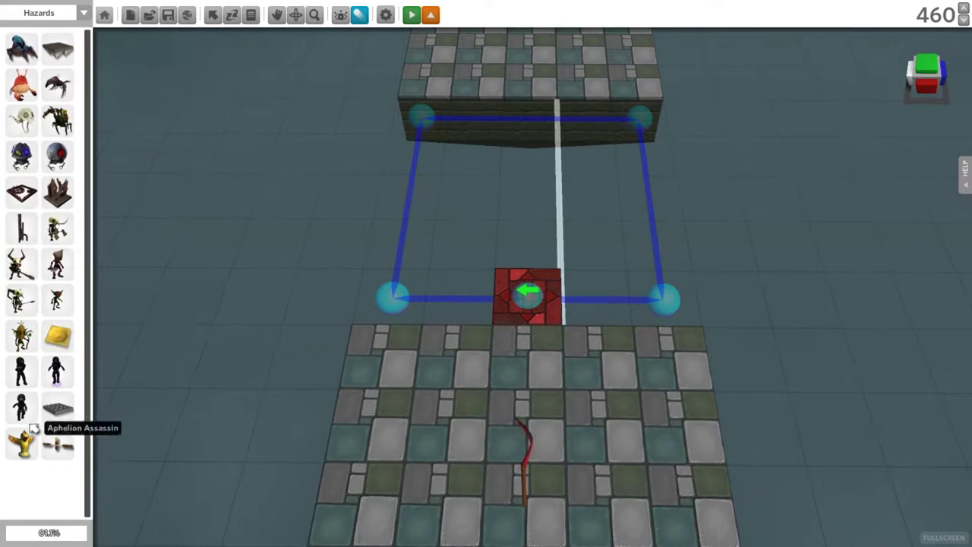
pyautogui.scroll(2, 334, 194)
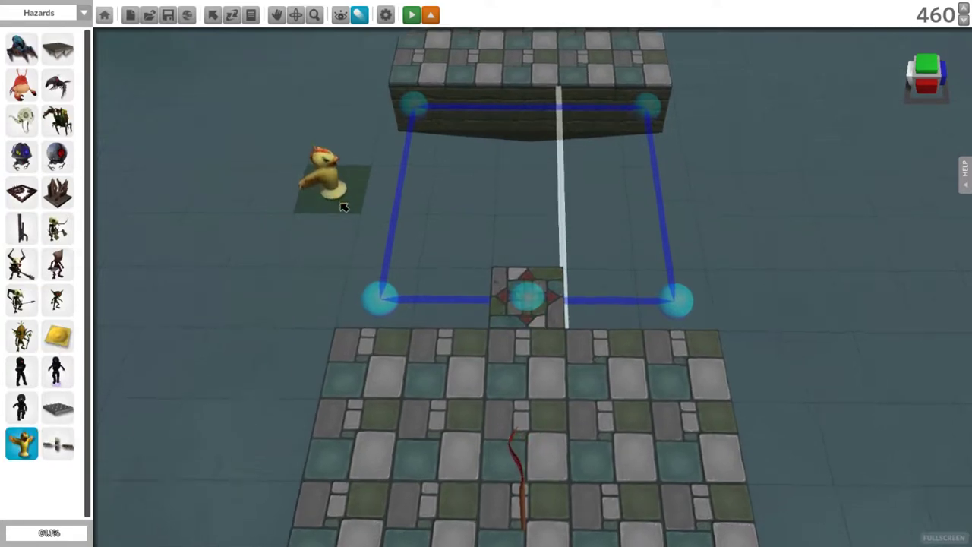
pyautogui.scroll(3, 416, 252)
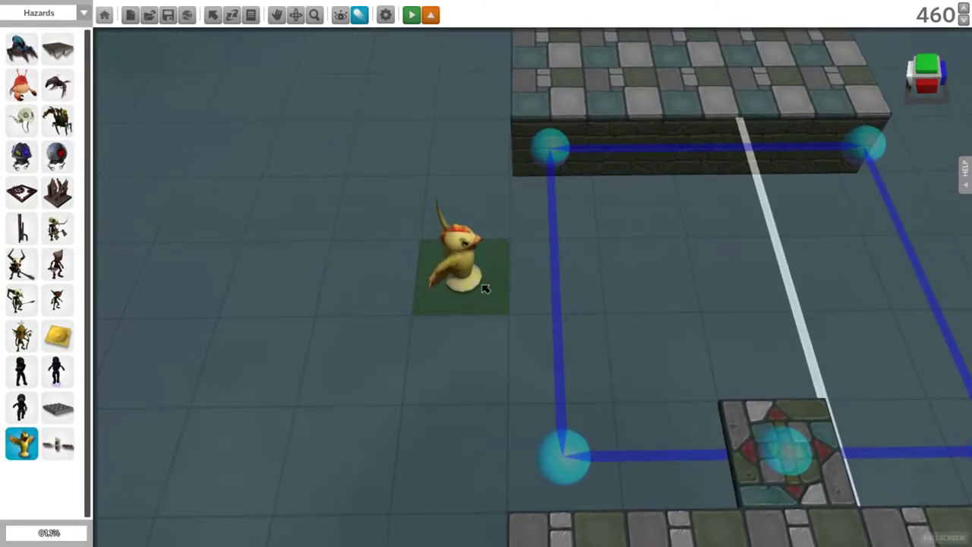
pyautogui.click(485, 287)
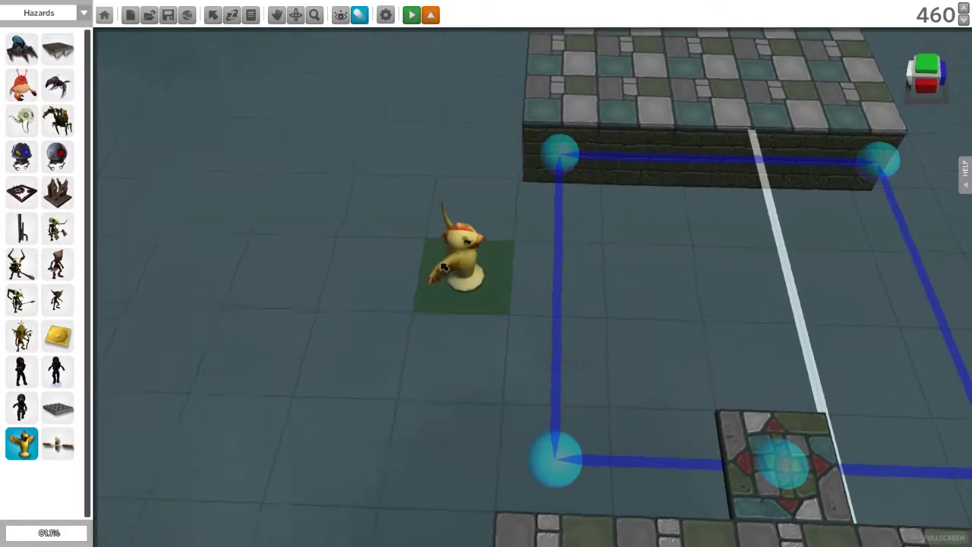
pyautogui.moveTo(486, 286); pyautogui.dragTo(532, 271, button='right')
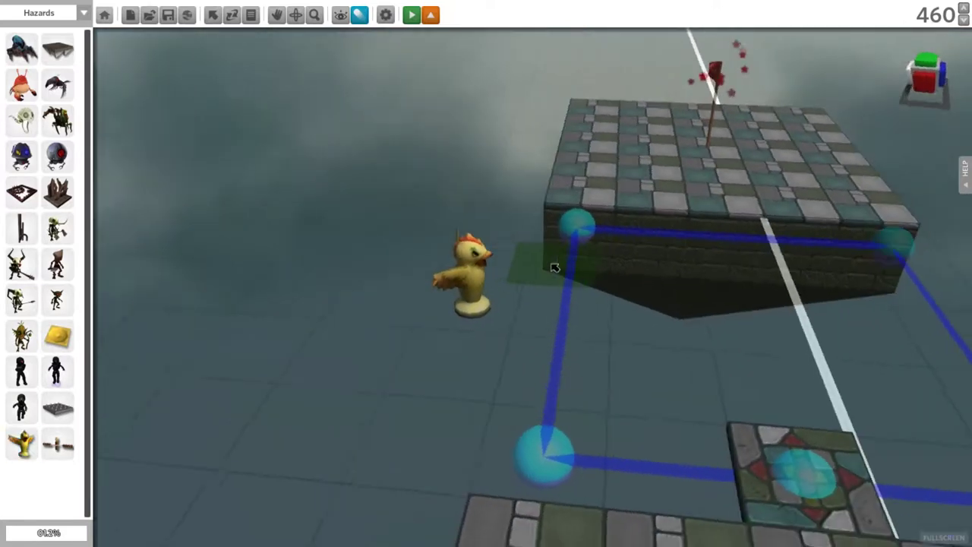
# - Adjust the Stonebird's Auto Start Offset and Reload Time in its properties
pyautogui.click(465, 275)
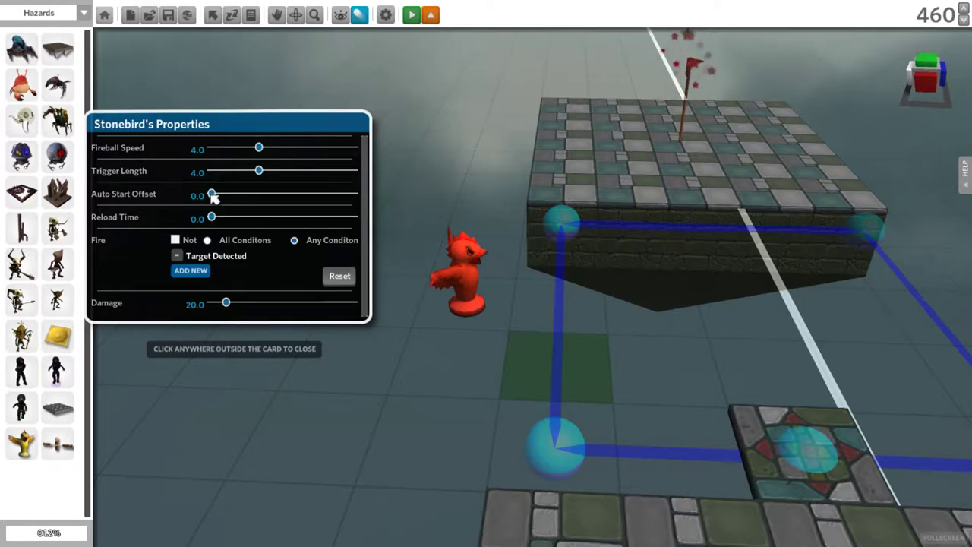
pyautogui.click(446, 237)
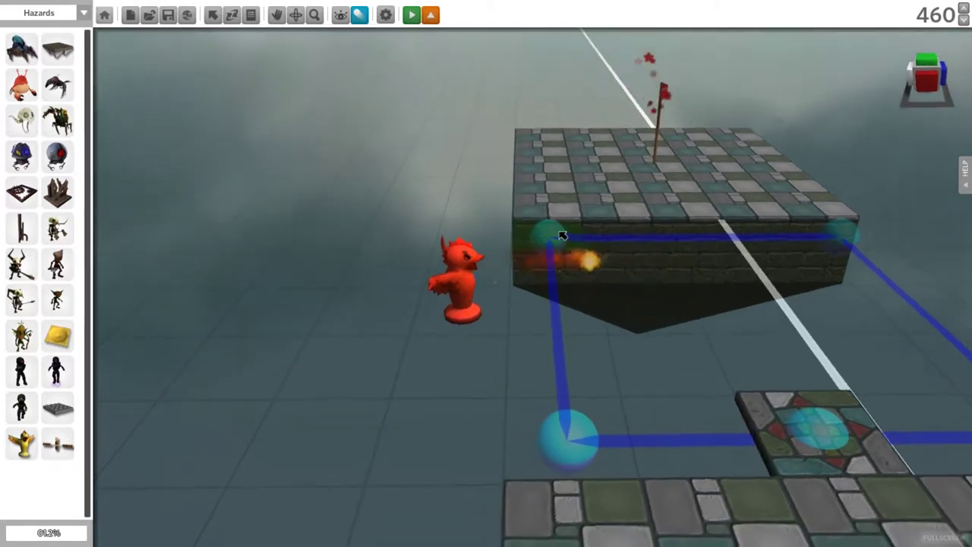
pyautogui.click(446, 280)
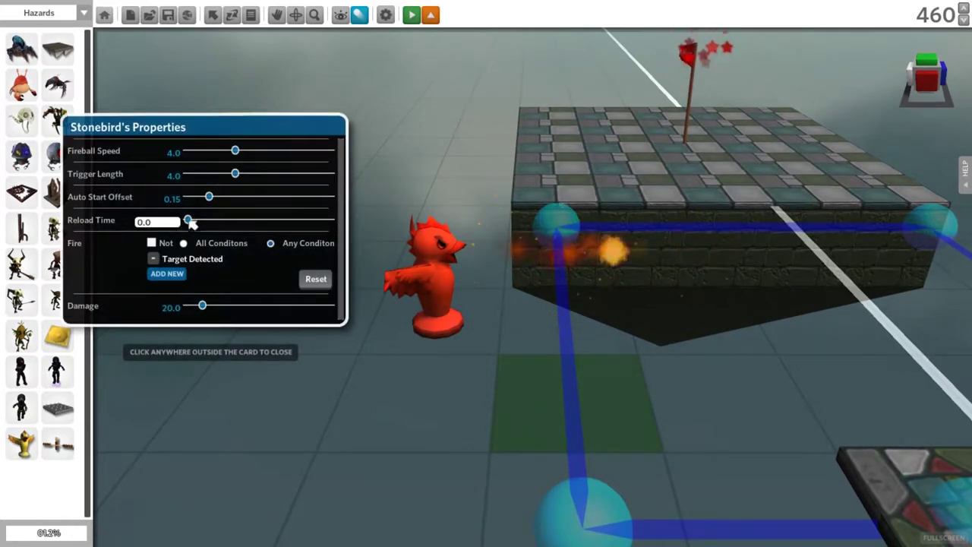
pyautogui.click(490, 331)
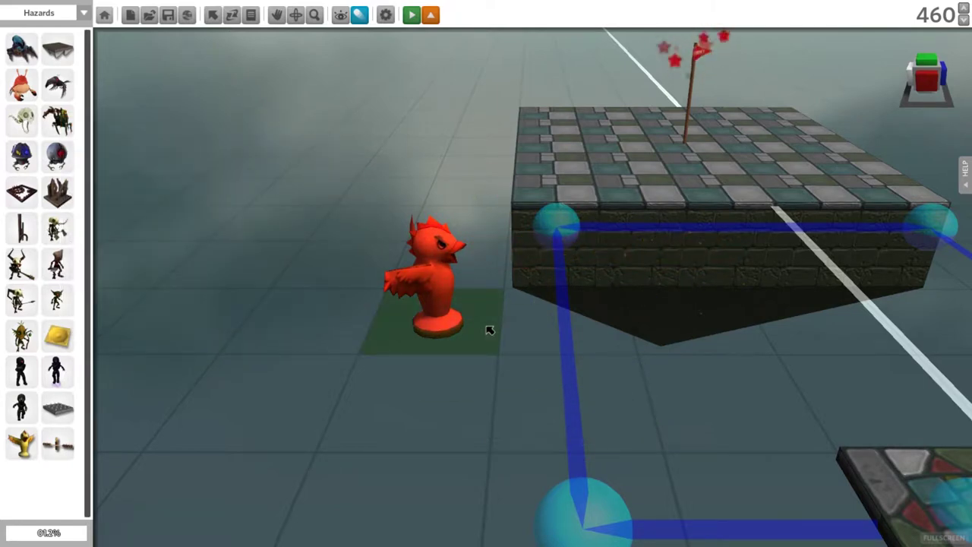
pyautogui.scroll(2, 477, 286)
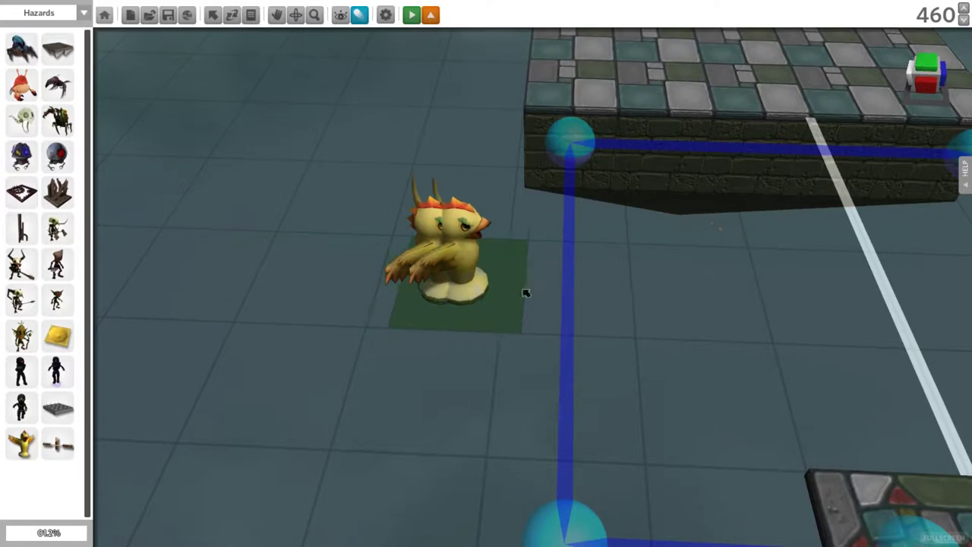
pyautogui.moveTo(648, 294)
pyautogui.mouseDown(button='right')
pyautogui.moveTo(590, 219)
pyautogui.moveTo(441, 251)
pyautogui.moveTo(596, 261)
pyautogui.mouseUp(button='right')
# - Play-test by walking and jumping across the rope bridge and platforms to the flag, then stop
pyautogui.press('F5')
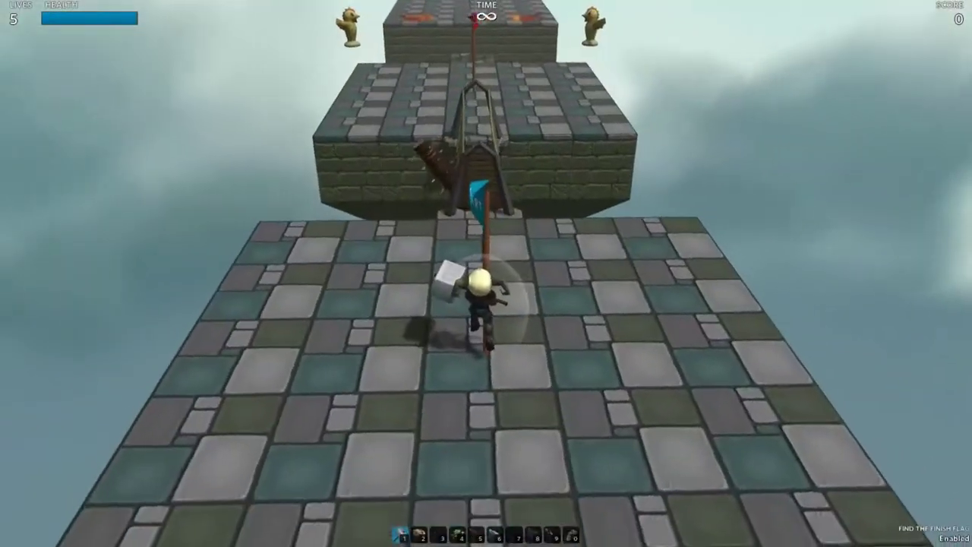
pyautogui.press('w')
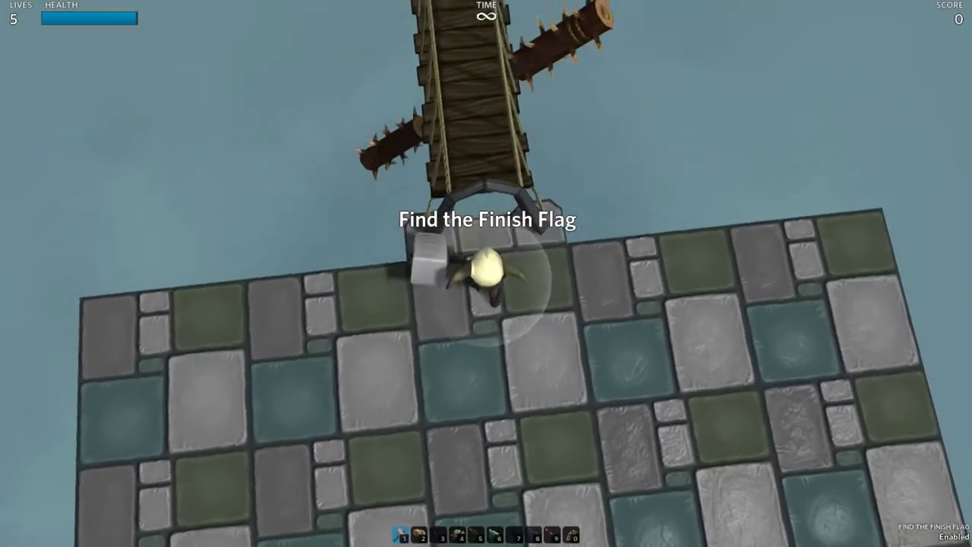
pyautogui.press('w')
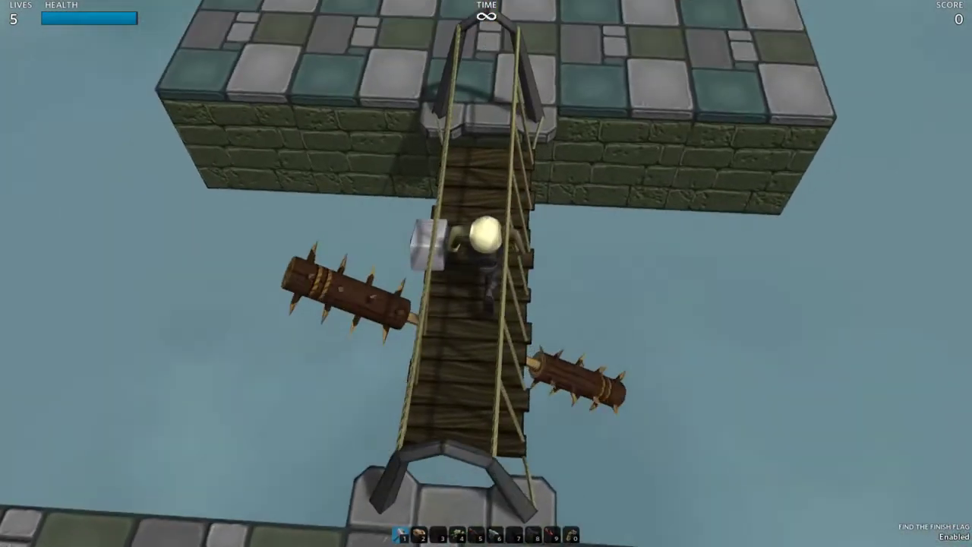
pyautogui.press('w')
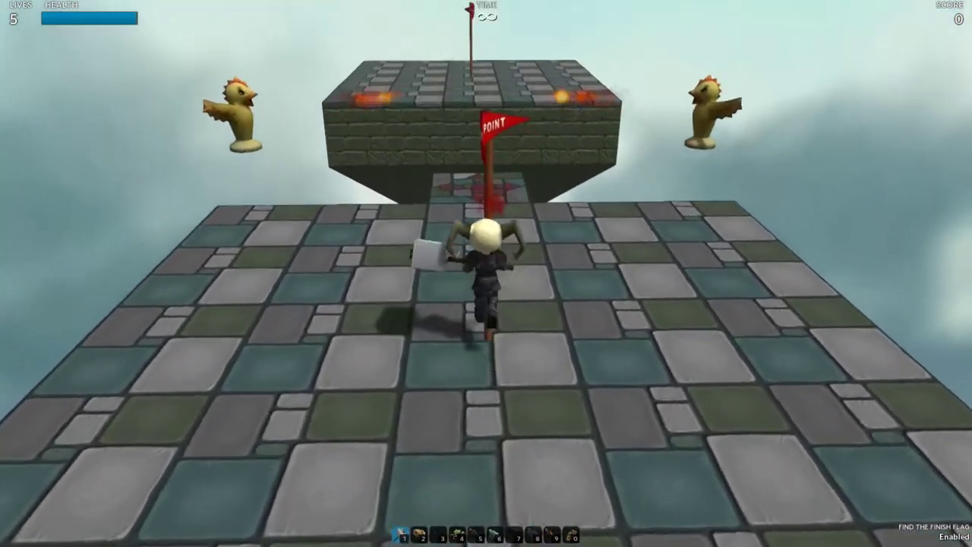
pyautogui.press('w')
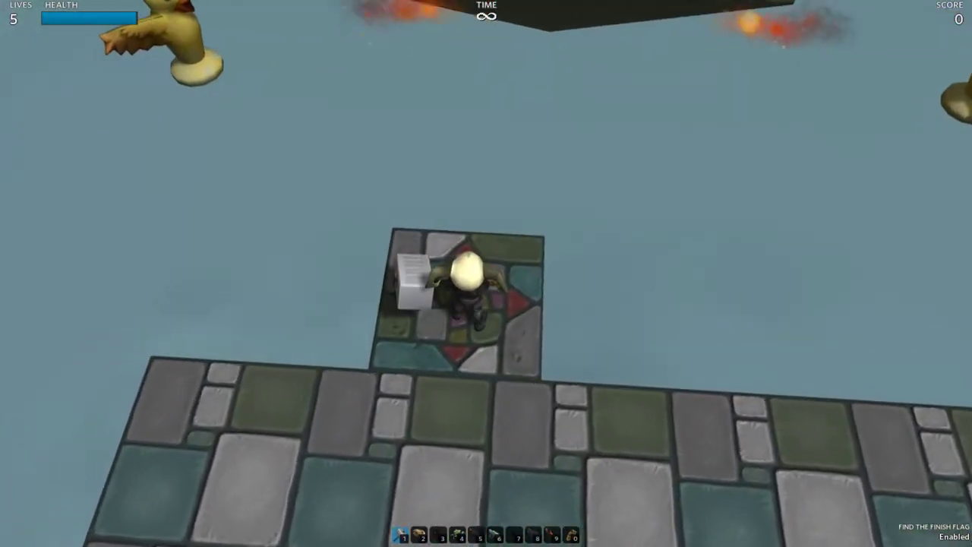
pyautogui.press('w')
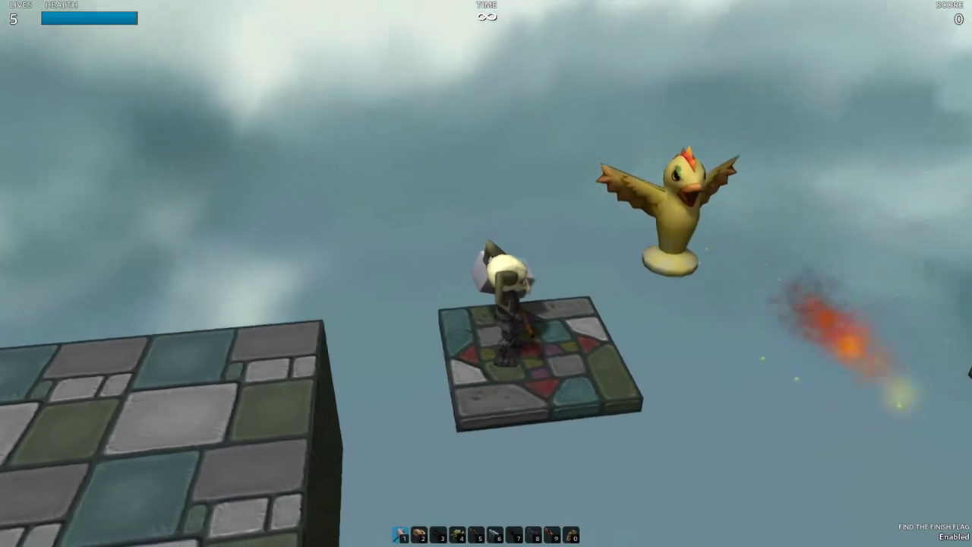
pyautogui.press('space')
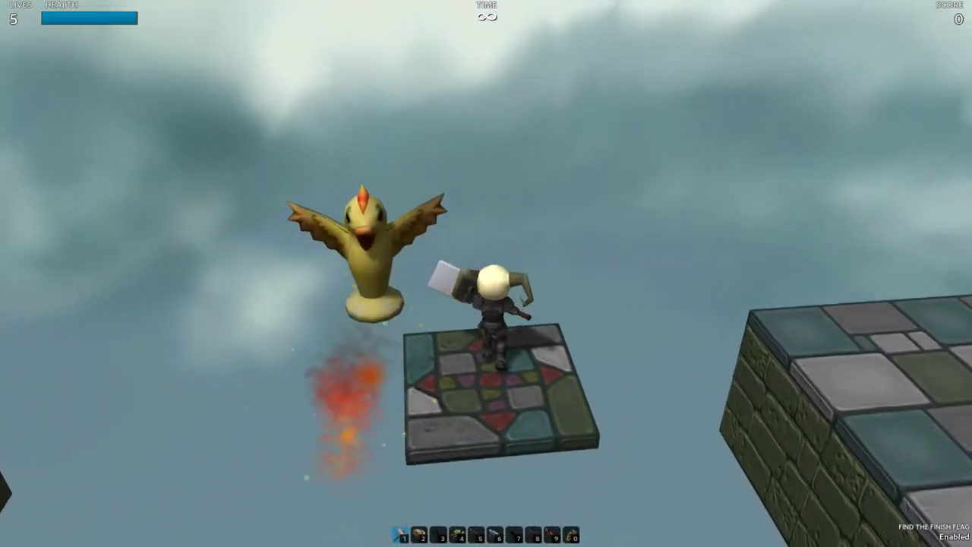
pyautogui.press('w')
pyautogui.press('space')
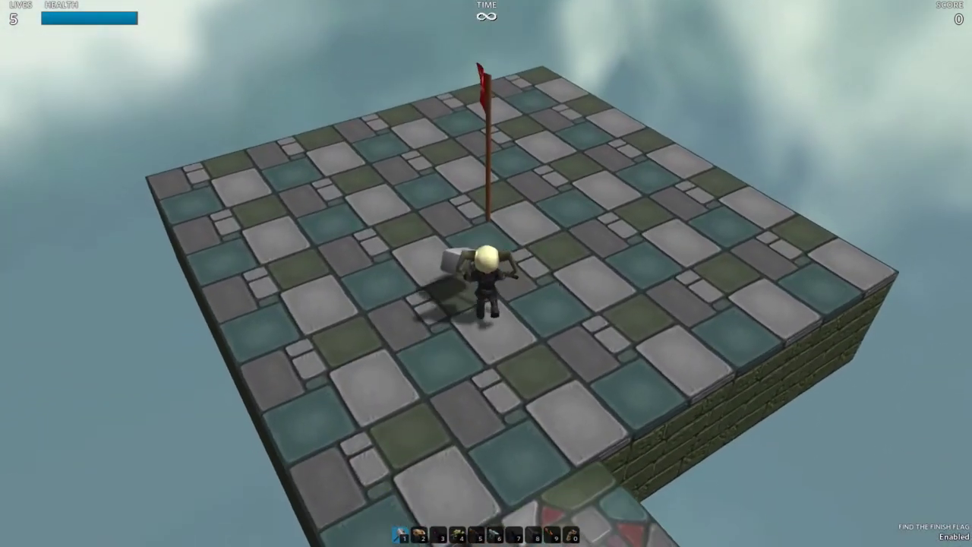
pyautogui.press('Escape')
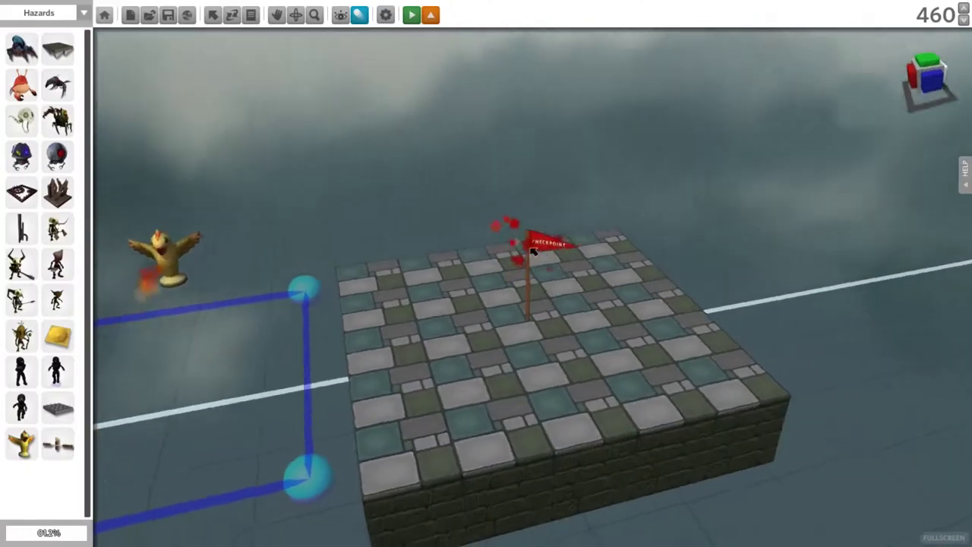
# - Orbit and zoom toward the raised stone platform beyond the flag platform, then pick Interactives
pyautogui.moveTo(533, 252)
pyautogui.mouseDown(button='middle')
pyautogui.moveTo(443, 263)
pyautogui.moveTo(521, 238)
pyautogui.moveTo(293, 271)
pyautogui.moveTo(425, 270)
pyautogui.moveTo(505, 254)
pyautogui.moveTo(497, 276)
pyautogui.moveTo(600, 365)
pyautogui.mouseUp(button='middle')
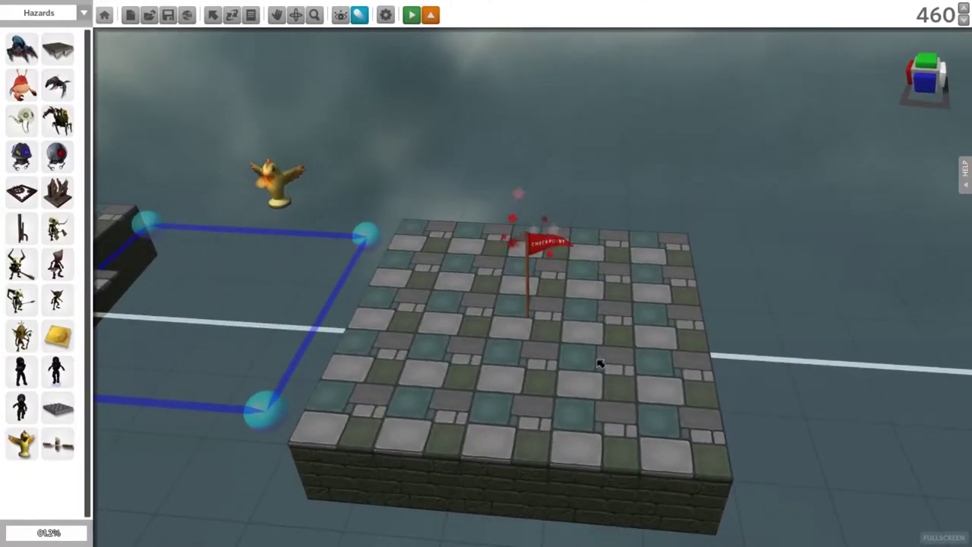
pyautogui.scroll(5, 429, 262)
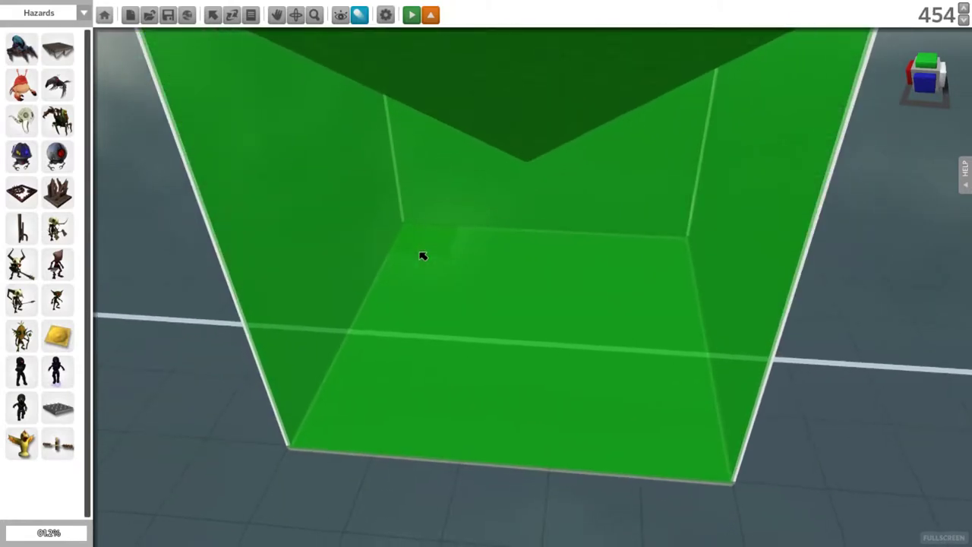
pyautogui.scroll(-5, 419, 253)
pyautogui.moveTo(462, 243)
pyautogui.mouseDown(button='middle')
pyautogui.moveTo(472, 346)
pyautogui.moveTo(486, 311)
pyautogui.moveTo(488, 336)
pyautogui.moveTo(495, 286)
pyautogui.mouseUp(button='middle')
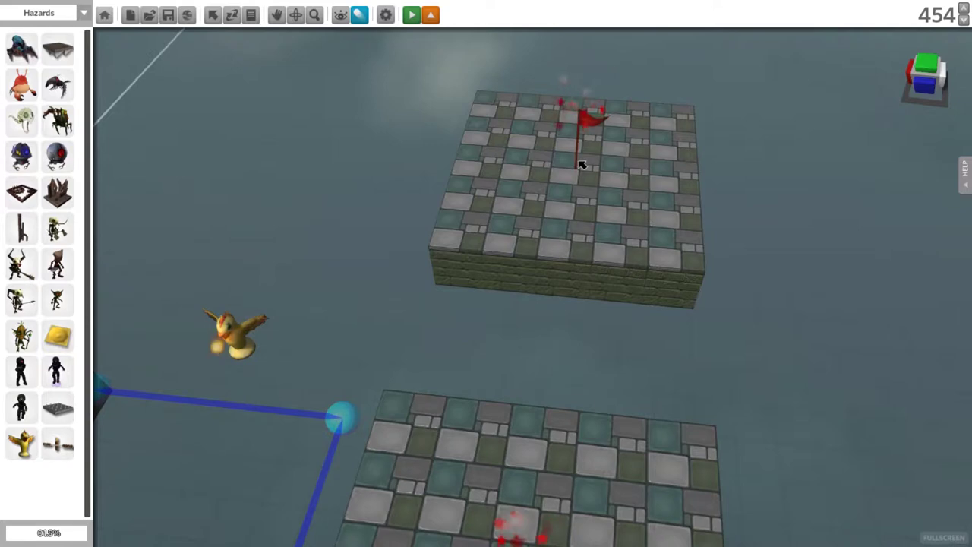
pyautogui.moveTo(527, 210)
pyautogui.mouseDown(button='middle')
pyautogui.moveTo(506, 190)
pyautogui.moveTo(521, 243)
pyautogui.moveTo(540, 216)
pyautogui.mouseUp(button='middle')
pyautogui.scroll(3, 521, 243)
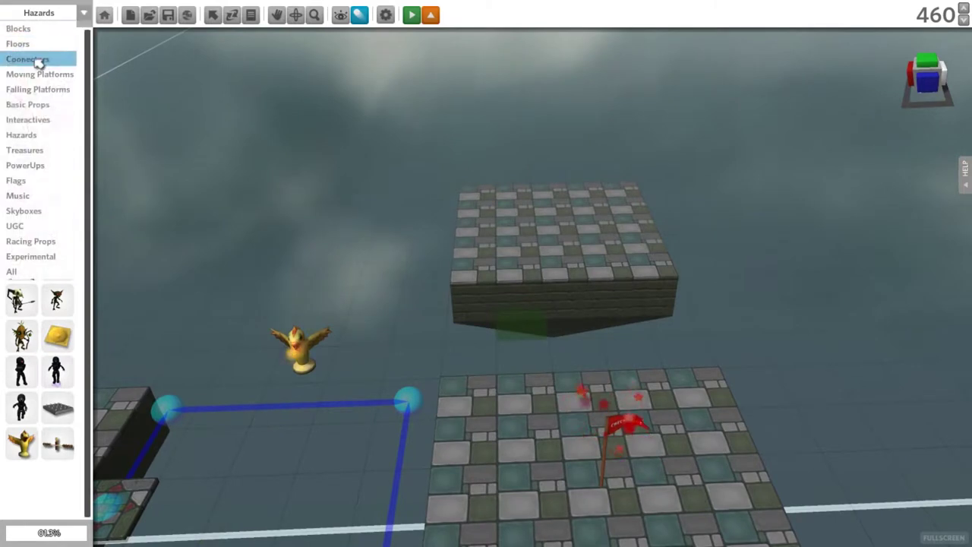
pyautogui.click(40, 121)
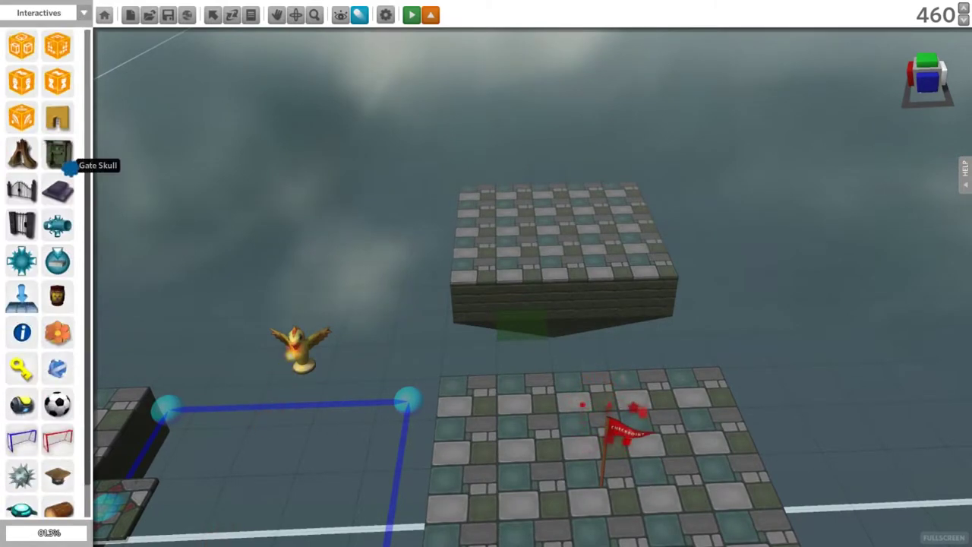
# - Place a Gate Skull on the raised platform and border its edges with Ironfence sections
pyautogui.moveTo(68, 167)
pyautogui.mouseDown()
pyautogui.moveTo(673, 321)
pyautogui.moveTo(521, 260)
pyautogui.moveTo(559, 281)
pyautogui.moveTo(556, 290)
pyautogui.mouseUp()
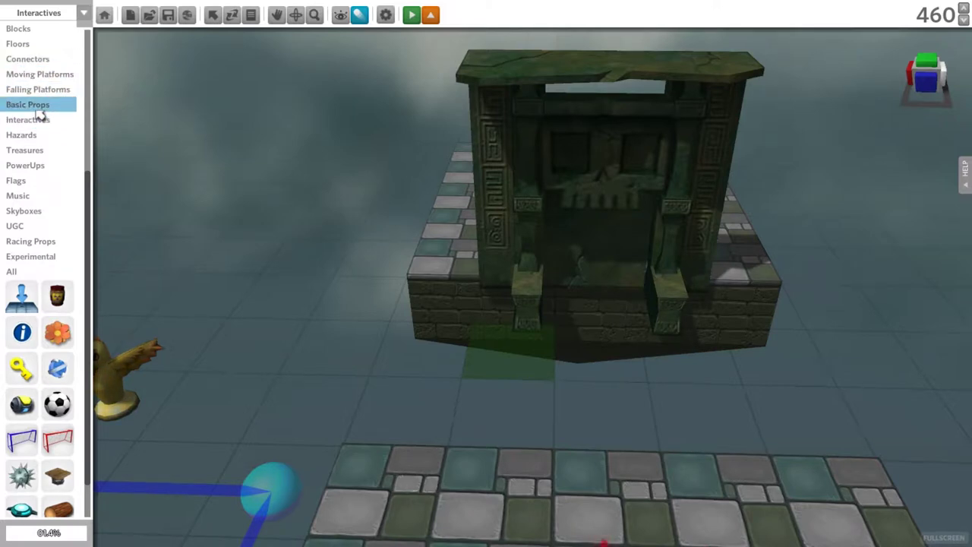
pyautogui.click(31, 105)
pyautogui.scroll(-5, 44, 190)
pyautogui.scroll(-5, 43, 227)
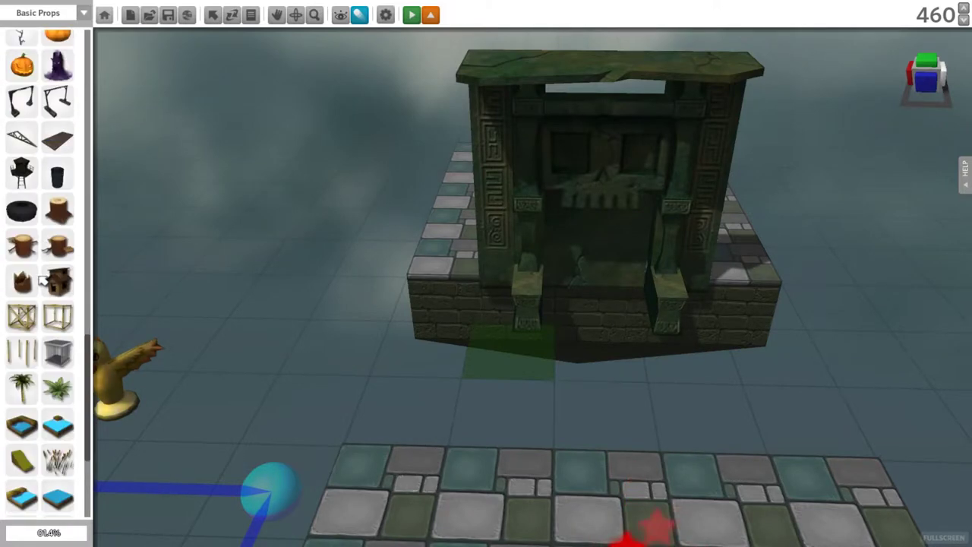
pyautogui.scroll(-5, 43, 327)
pyautogui.scroll(-5, 46, 329)
pyautogui.scroll(5, 45, 327)
pyautogui.scroll(5, 45, 323)
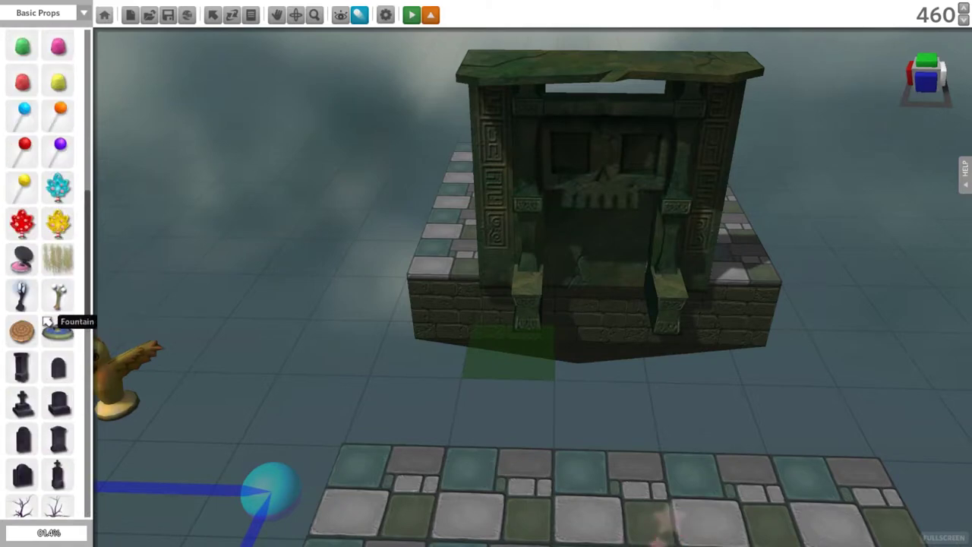
pyautogui.scroll(5, 47, 317)
pyautogui.scroll(5, 42, 303)
pyautogui.scroll(2, 31, 131)
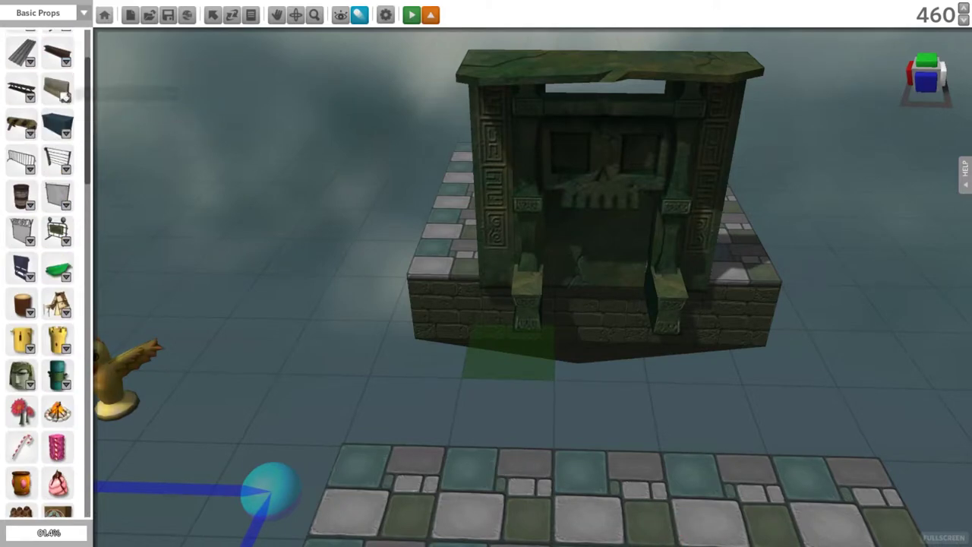
pyautogui.scroll(2, 60, 157)
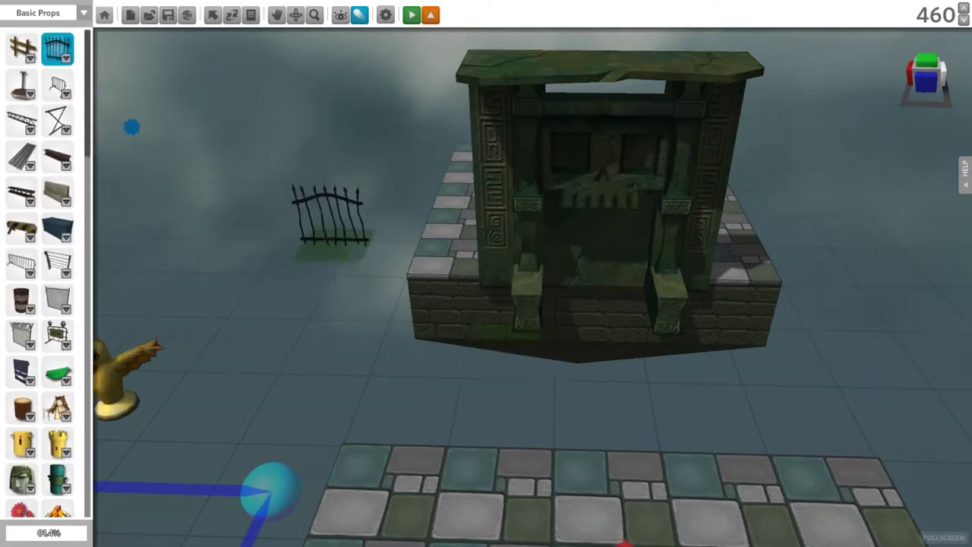
pyautogui.scroll(3, 431, 360)
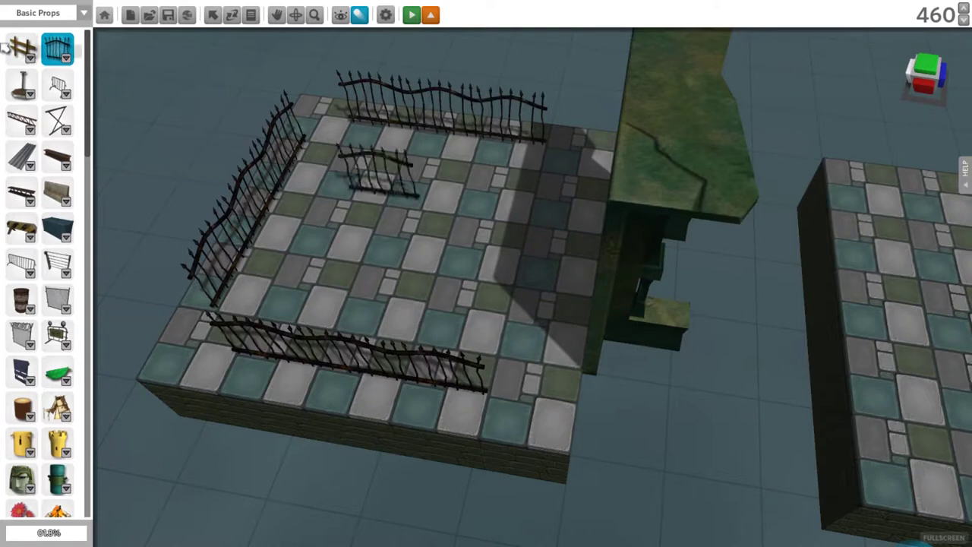
pyautogui.click(65, 60)
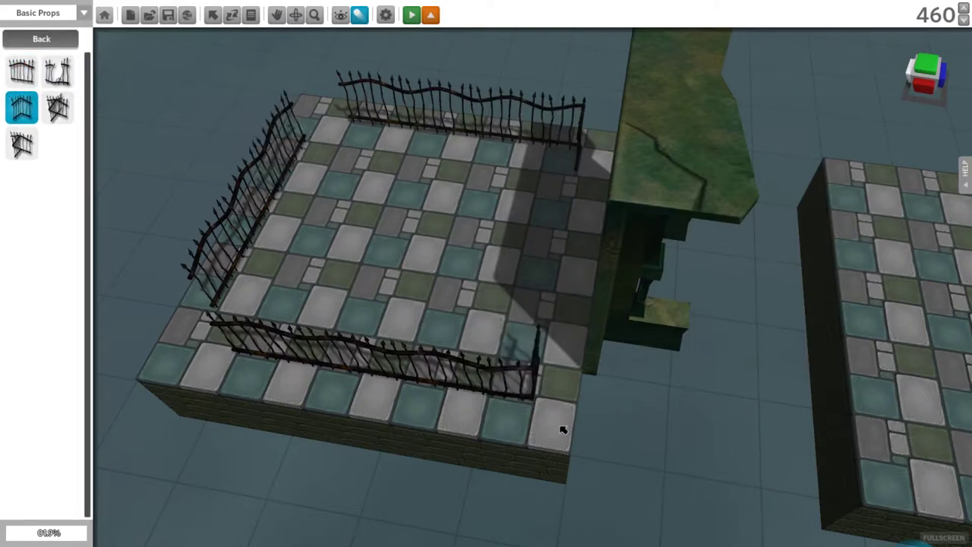
pyautogui.moveTo(304, 119)
pyautogui.mouseDown(button='right')
pyautogui.moveTo(380, 156)
pyautogui.moveTo(501, 189)
pyautogui.moveTo(586, 163)
pyautogui.moveTo(275, 139)
pyautogui.moveTo(494, 191)
pyautogui.moveTo(152, 69)
pyautogui.mouseUp(button='right')
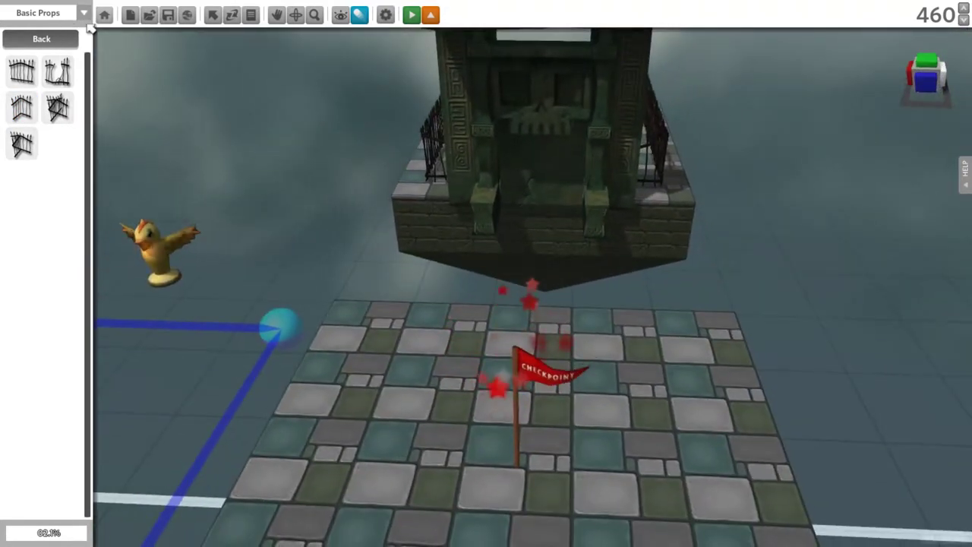
# - Lay cobblestone floor tiles before the skull gate and set the gate to lock when closed
pyautogui.click(55, 44)
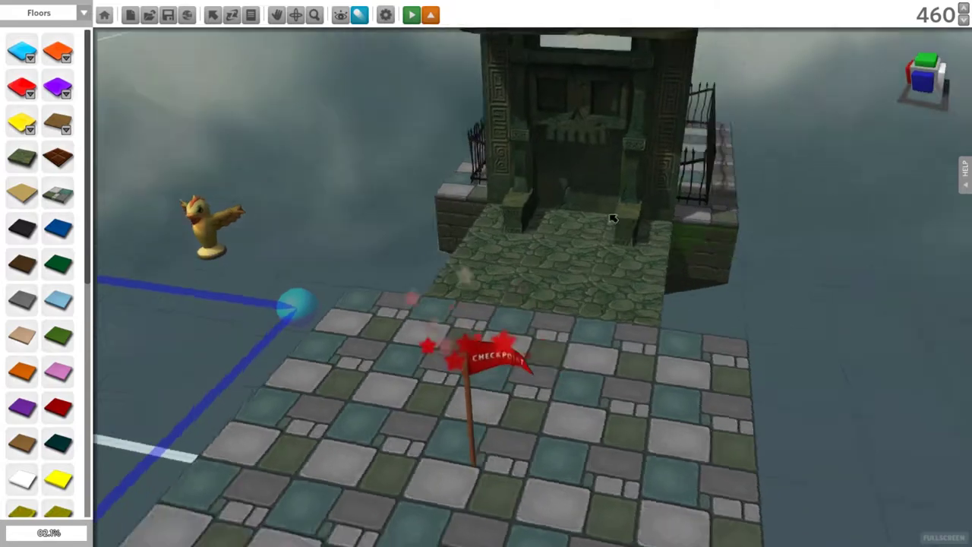
pyautogui.moveTo(597, 284); pyautogui.dragTo(521, 237, button='right')
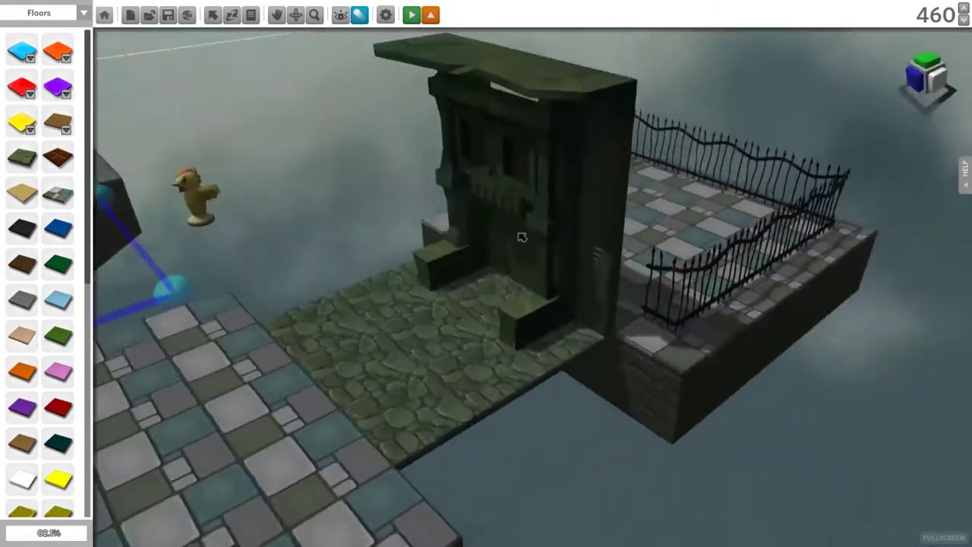
pyautogui.click(522, 237)
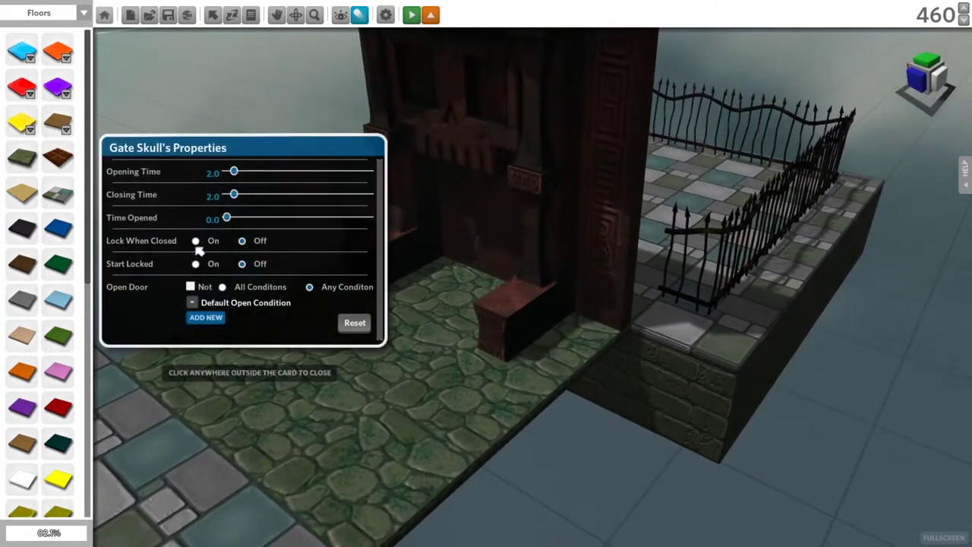
pyautogui.click(524, 269)
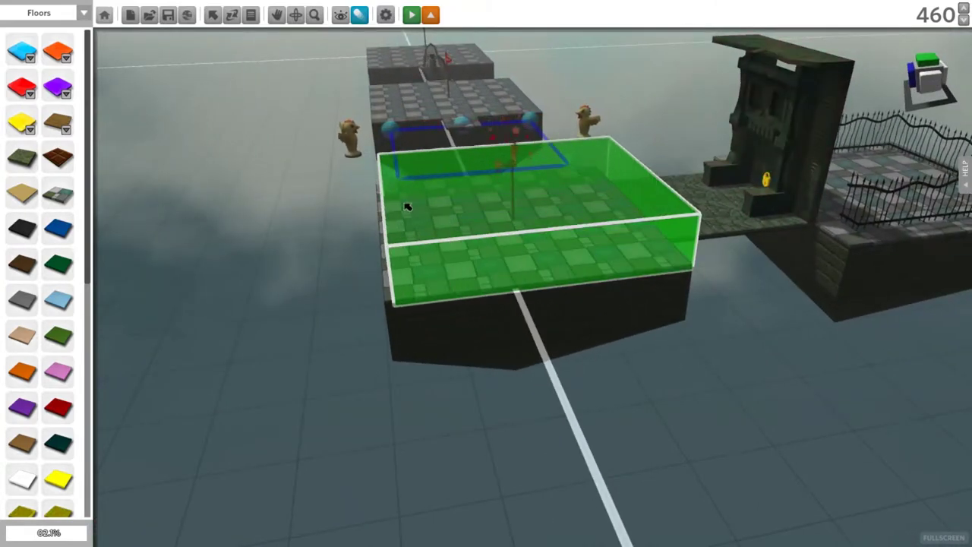
# - Add a stone platform beside the checkpoint and place a golden key from Interactives on it
pyautogui.click(407, 207)
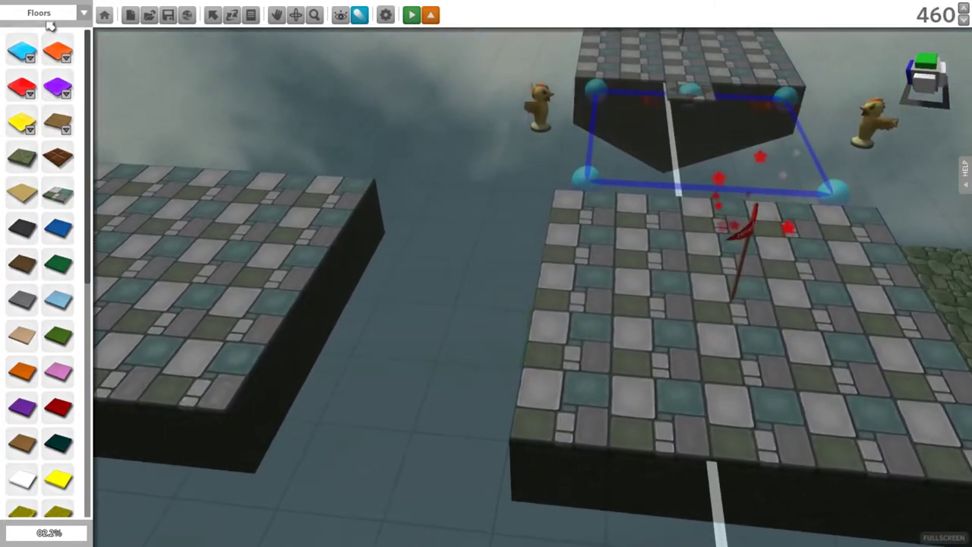
pyautogui.click(23, 14)
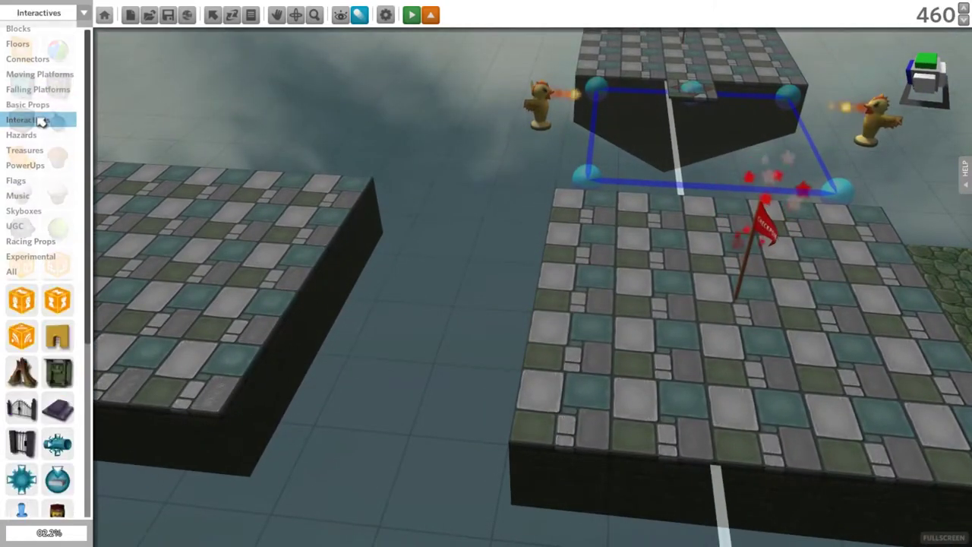
pyautogui.click(41, 121)
pyautogui.scroll(-3, 42, 275)
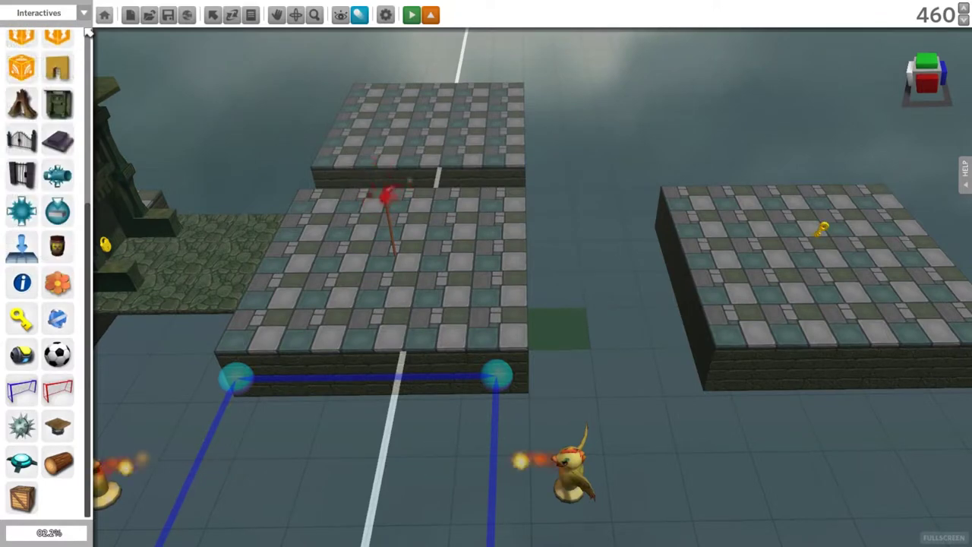
pyautogui.click(21, 138)
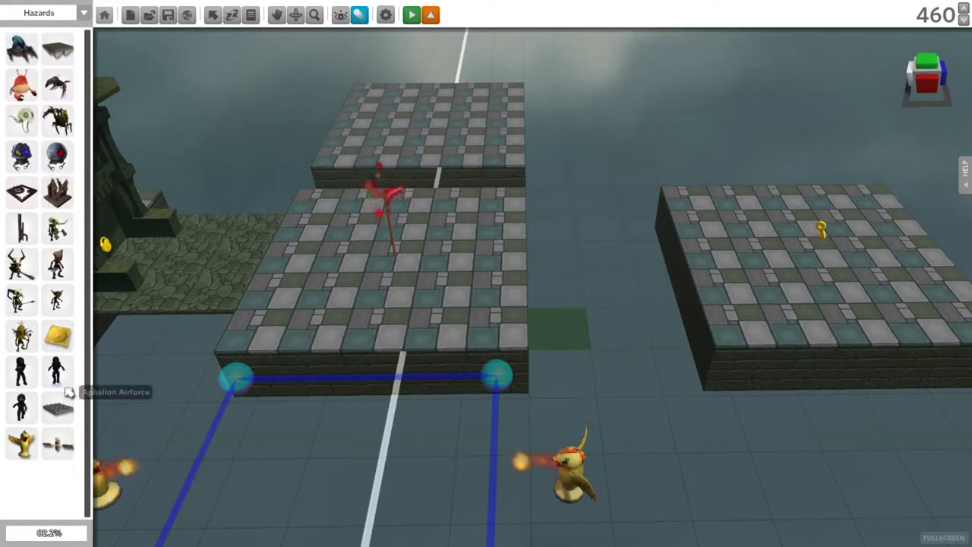
# - Lay spike-trap tiles from the checkpoint to the key platform and adjust the first tile's spike timing
pyautogui.scroll(3, 580, 288)
pyautogui.moveTo(580, 288); pyautogui.dragTo(650, 312)
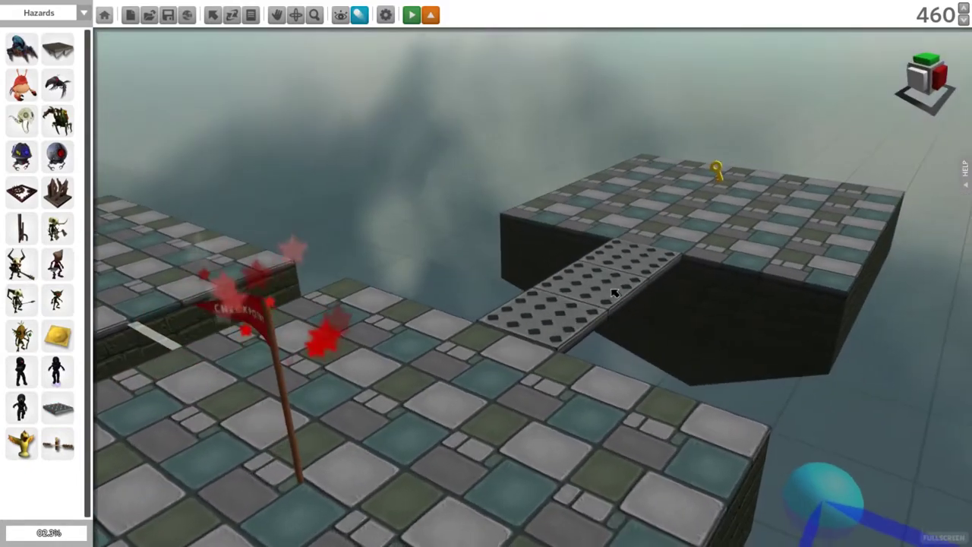
pyautogui.click(562, 328)
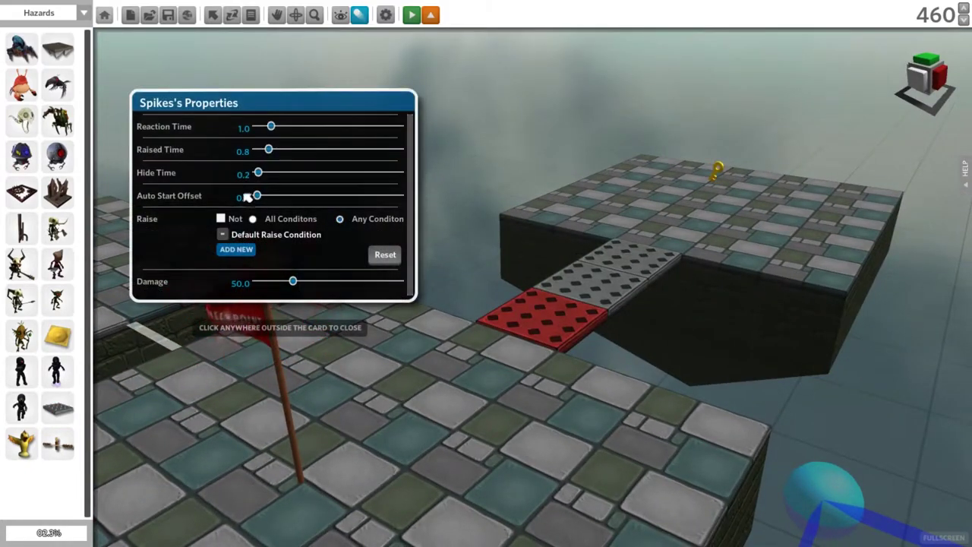
pyautogui.click(585, 200)
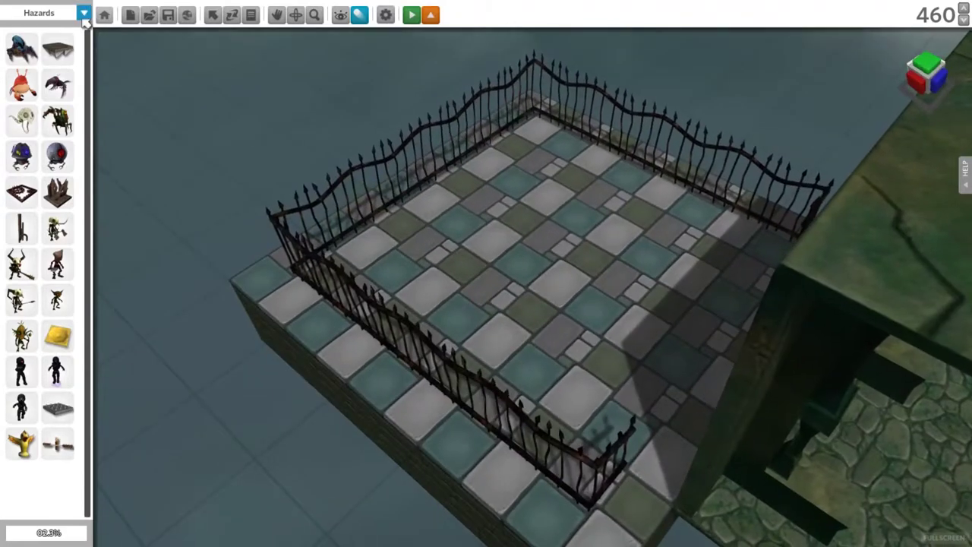
# - Place a dark treasure chest from Interactives on the fenced platform's floor
pyautogui.click(28, 120)
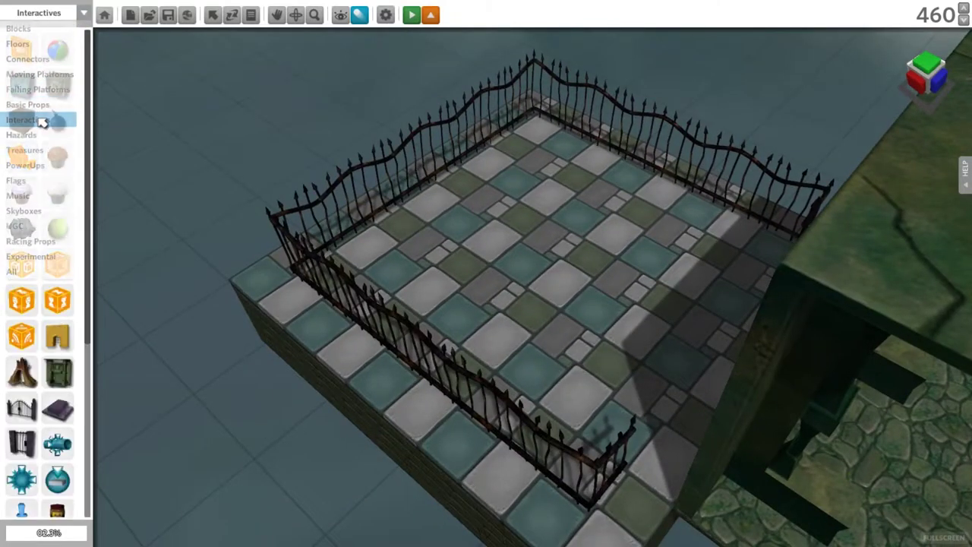
pyautogui.scroll(-5, 29, 257)
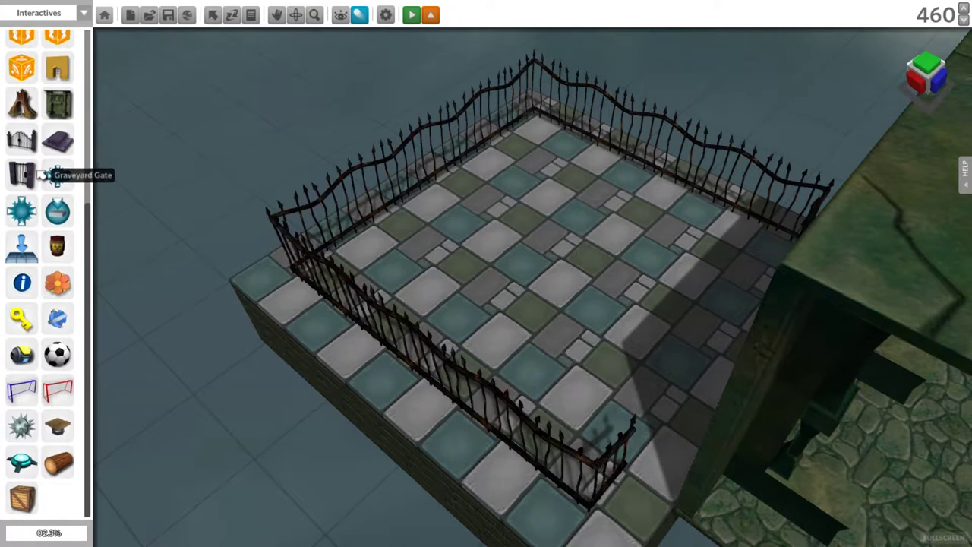
pyautogui.scroll(3, 59, 228)
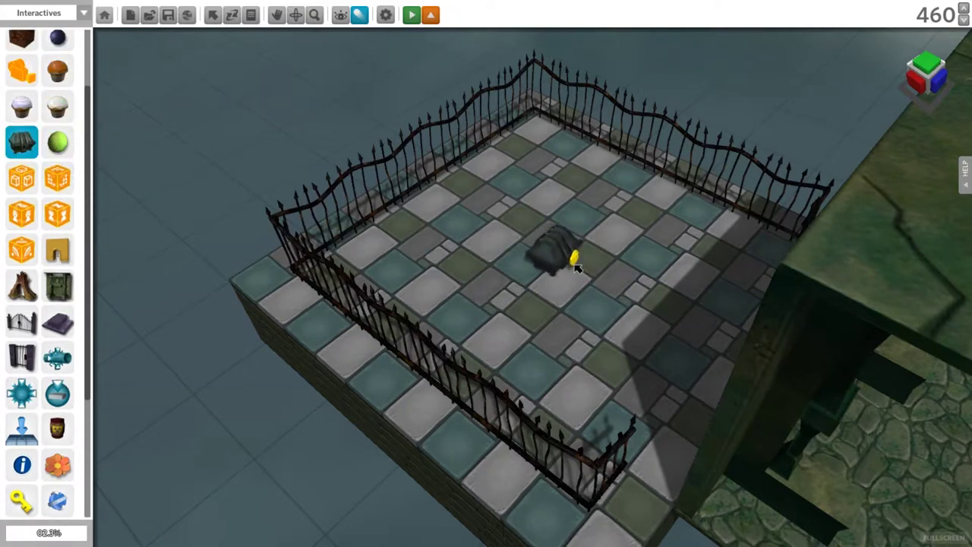
pyautogui.click(577, 269)
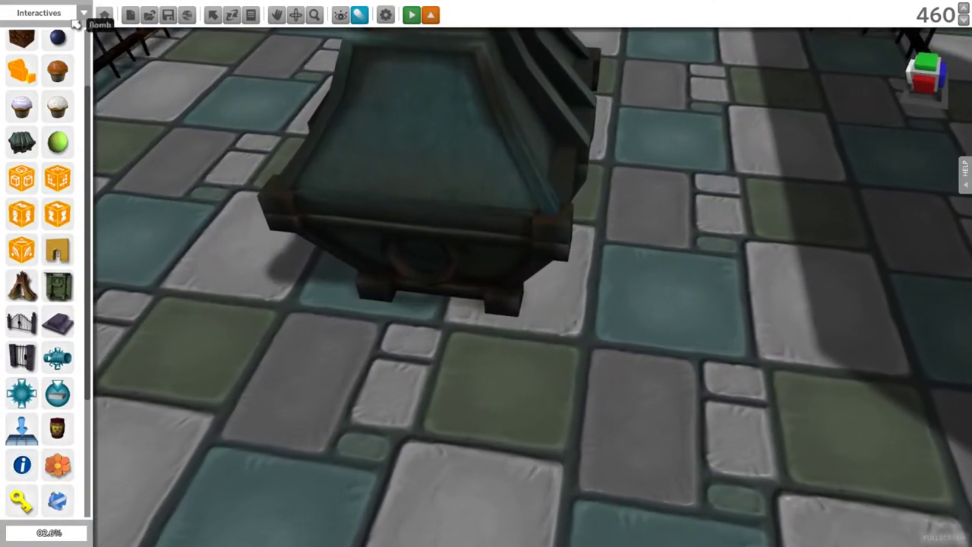
# - Switch the item category to Treasures
pyautogui.click(83, 16)
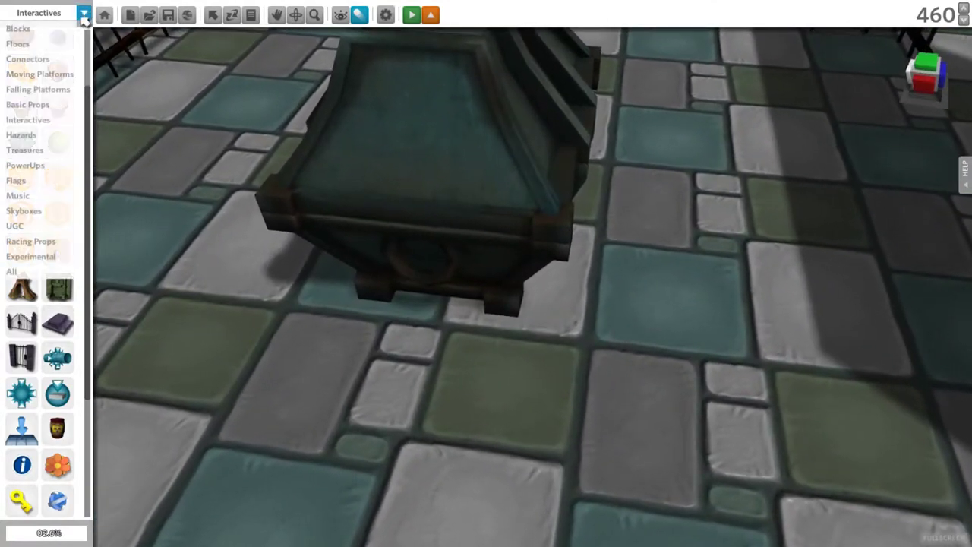
pyautogui.click(43, 156)
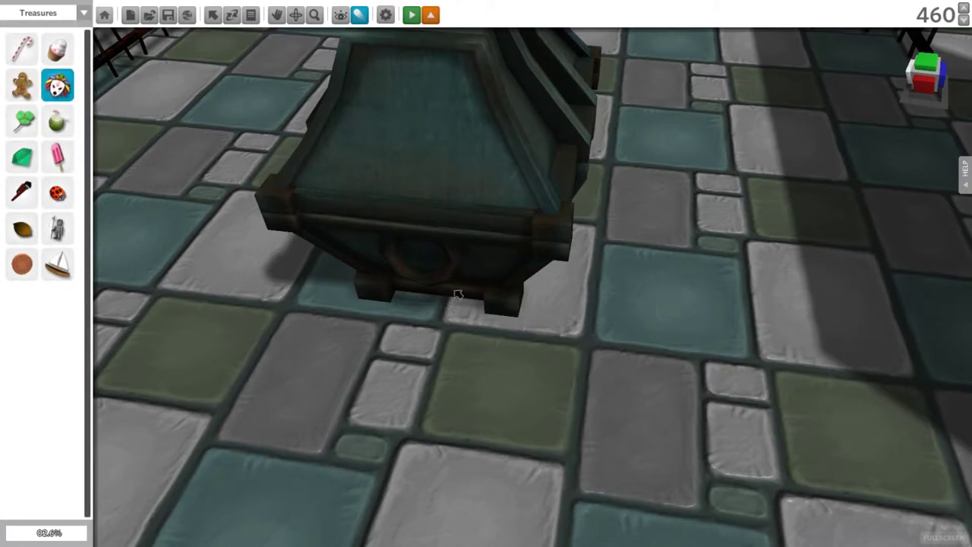
pyautogui.click(467, 255)
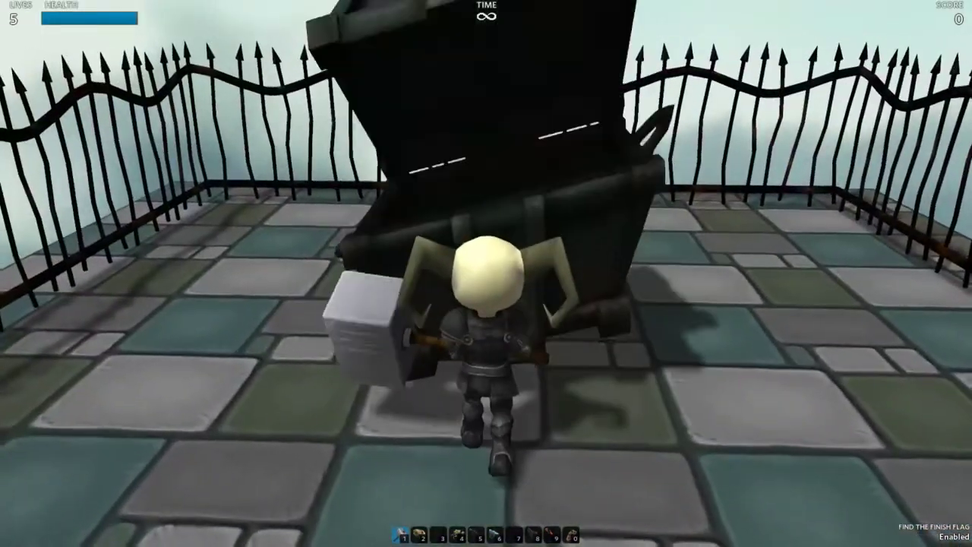
pyautogui.press('Escape')
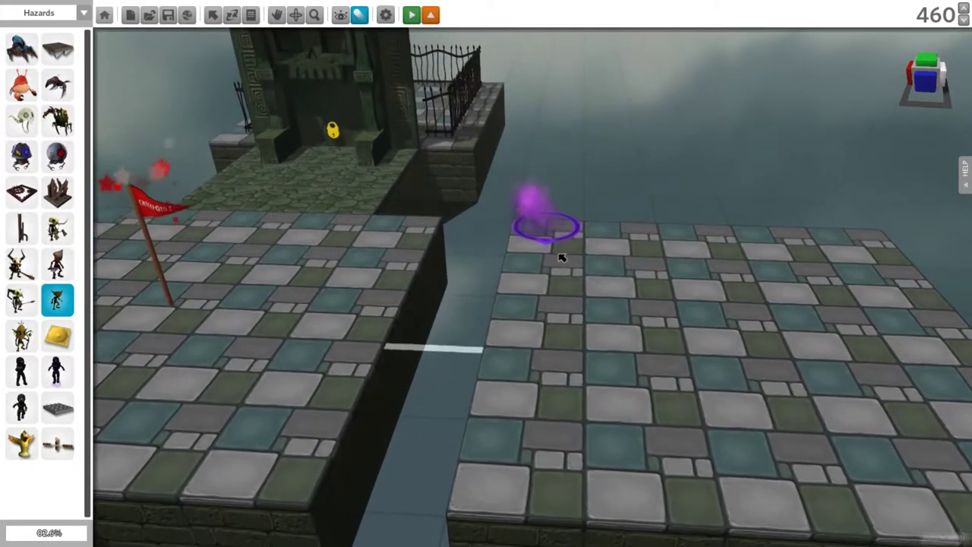
# - Place two Muka Scout enemies on corners of the stone platform
pyautogui.click(562, 256)
pyautogui.click(762, 258)
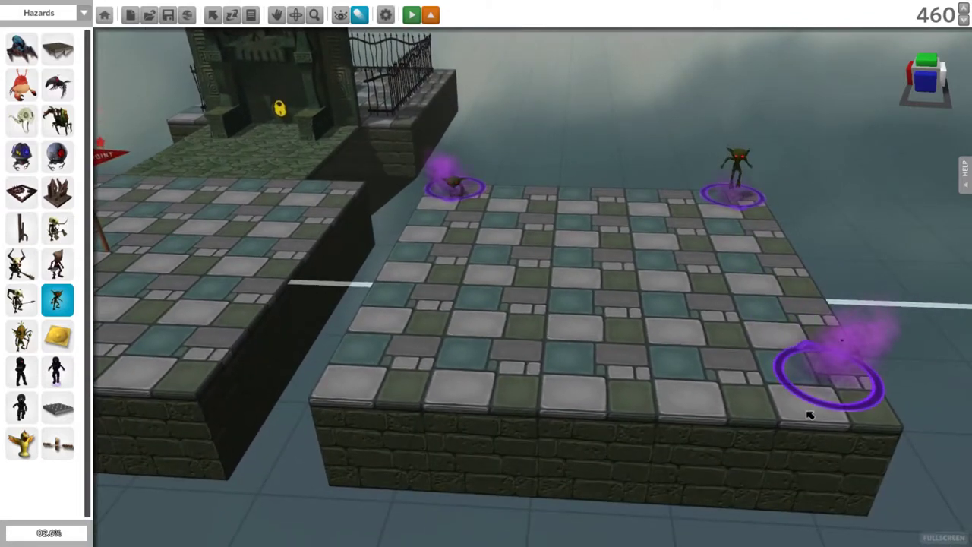
pyautogui.moveTo(628, 311); pyautogui.dragTo(474, 290, button='right')
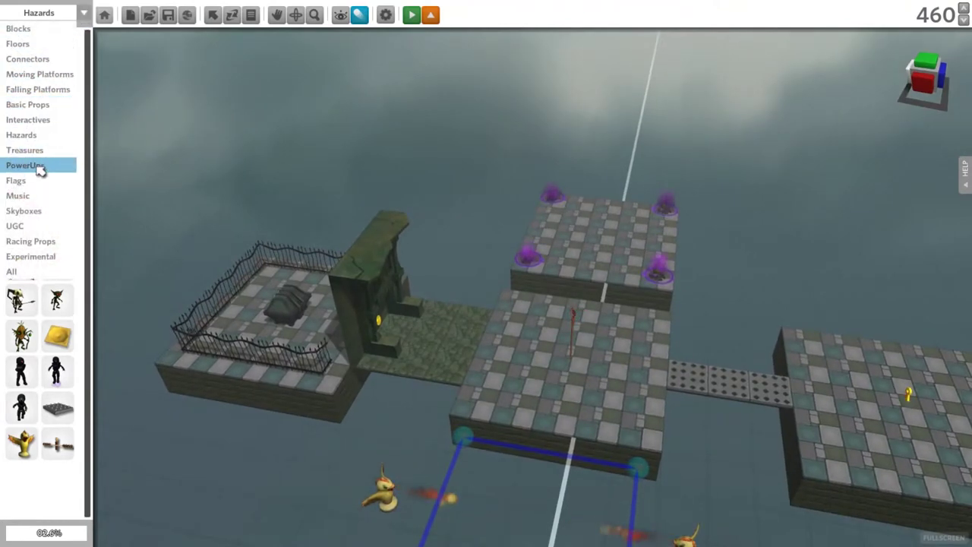
# - Bring the next bare platform into view and switch the item category to PowerUps
pyautogui.click(41, 170)
pyautogui.click(23, 43)
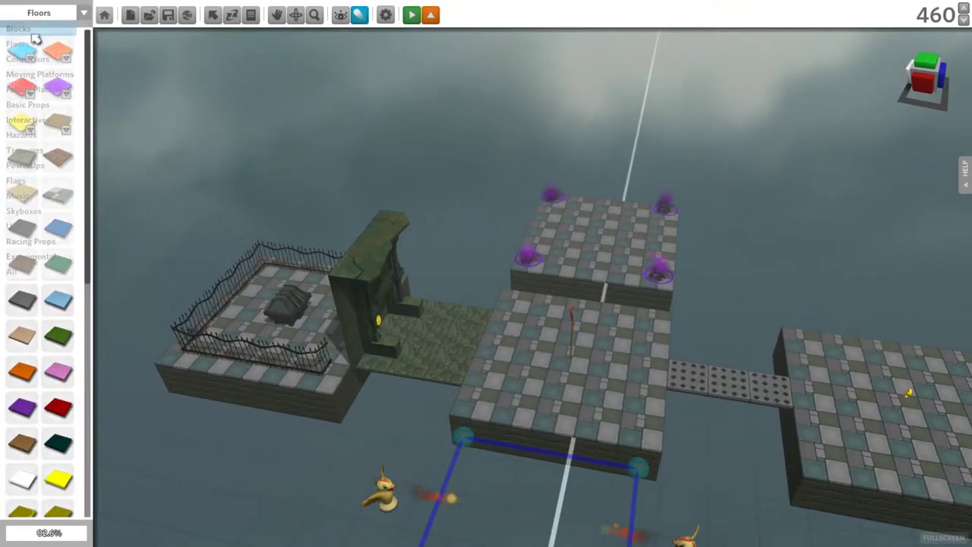
pyautogui.moveTo(329, 148)
pyautogui.mouseDown(button='middle')
pyautogui.moveTo(650, 363)
pyautogui.moveTo(598, 367)
pyautogui.mouseUp(button='middle')
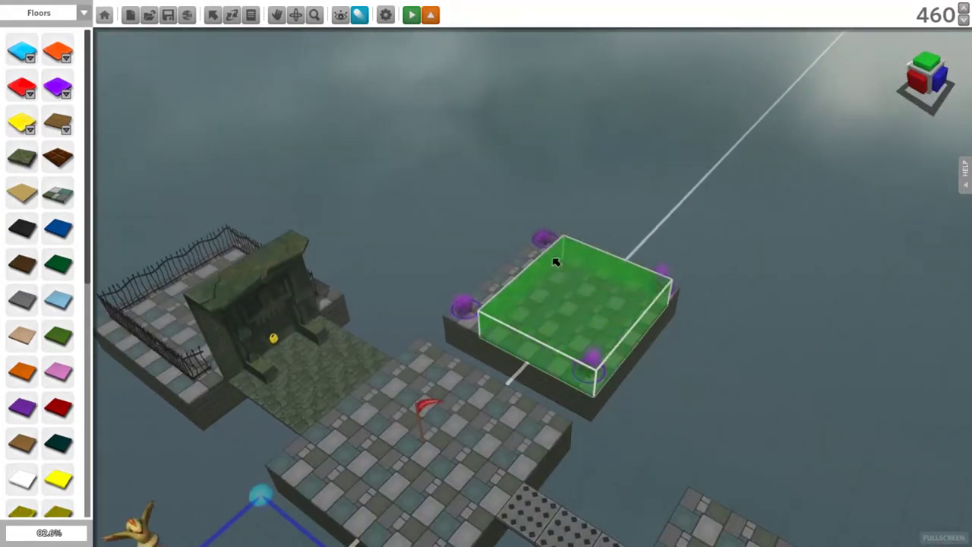
pyautogui.scroll(3, 555, 261)
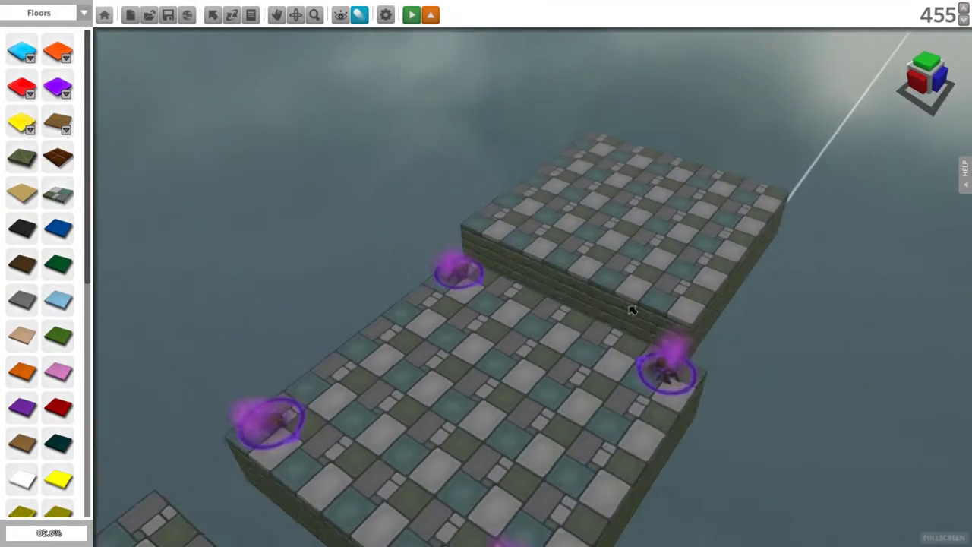
pyautogui.moveTo(560, 254)
pyautogui.mouseDown(button='middle')
pyautogui.moveTo(559, 320)
pyautogui.moveTo(622, 391)
pyautogui.mouseUp(button='middle')
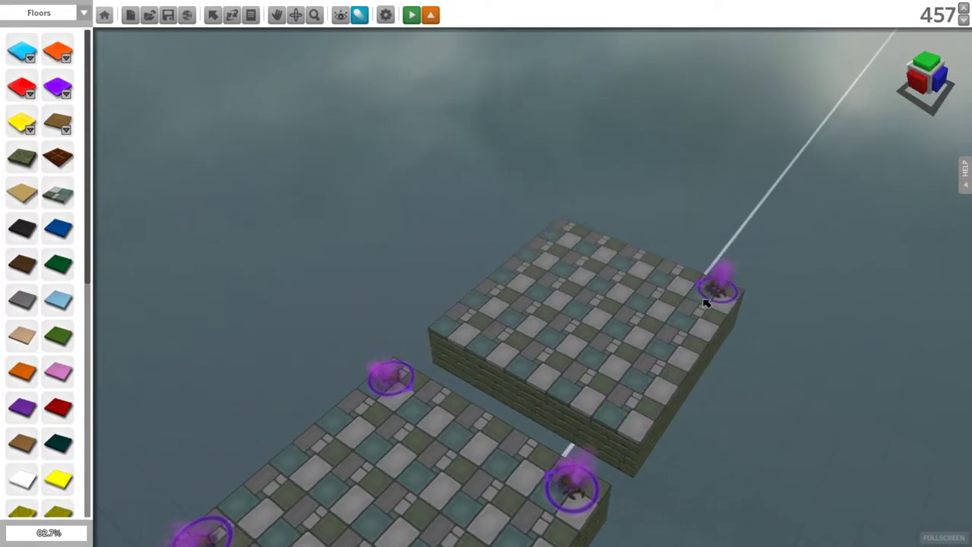
pyautogui.scroll(3, 556, 256)
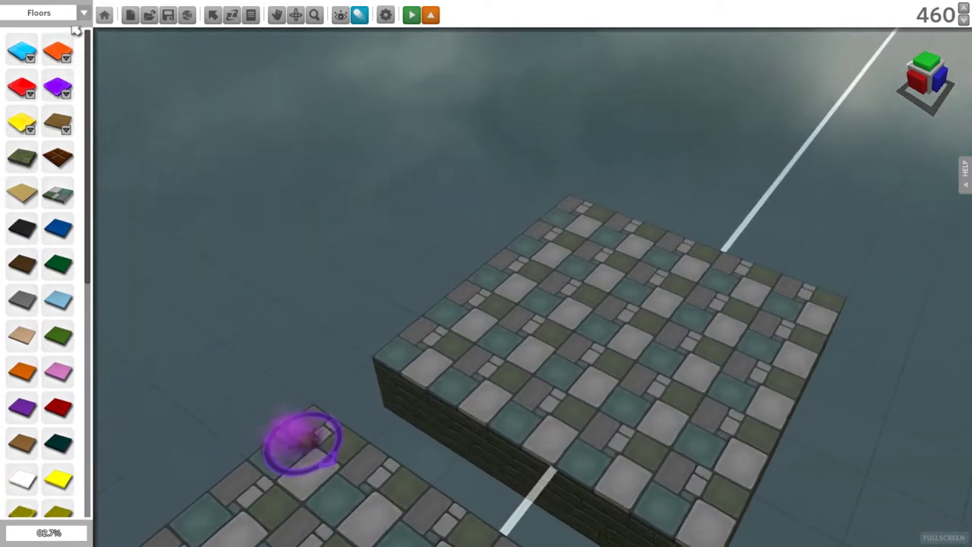
pyautogui.click(76, 13)
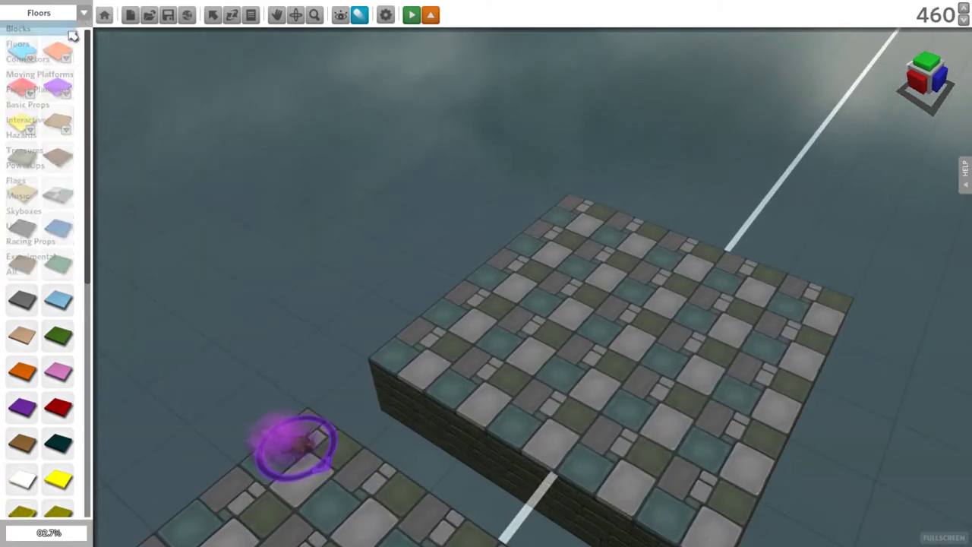
pyautogui.click(44, 166)
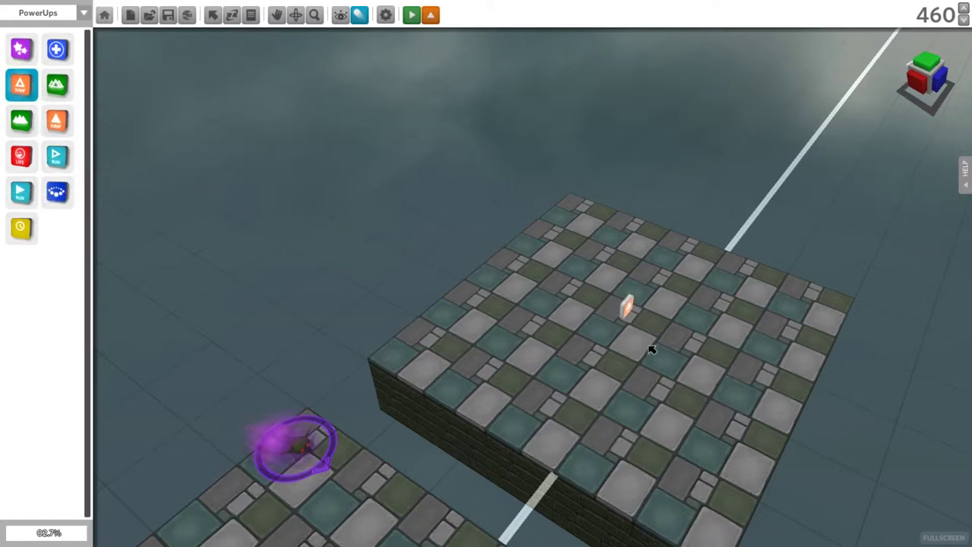
# - Place the Powerup Jump on the platform and check its and the Jump Timed properties cards
pyautogui.click(638, 317)
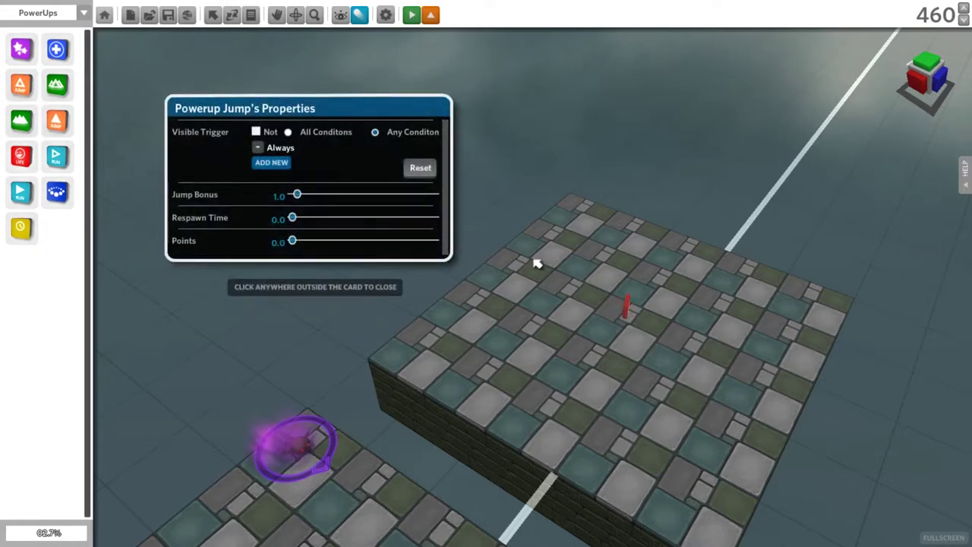
pyautogui.click(536, 262)
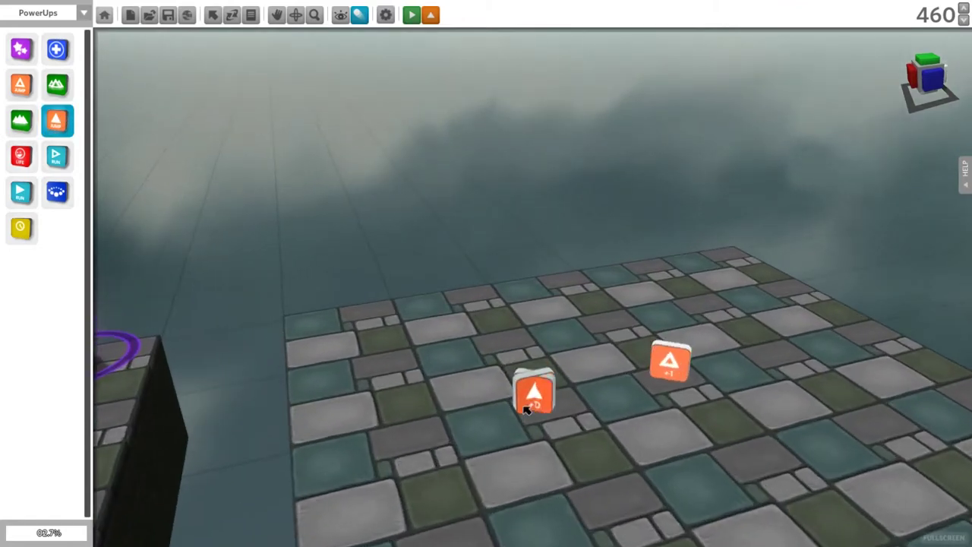
pyautogui.click(533, 396)
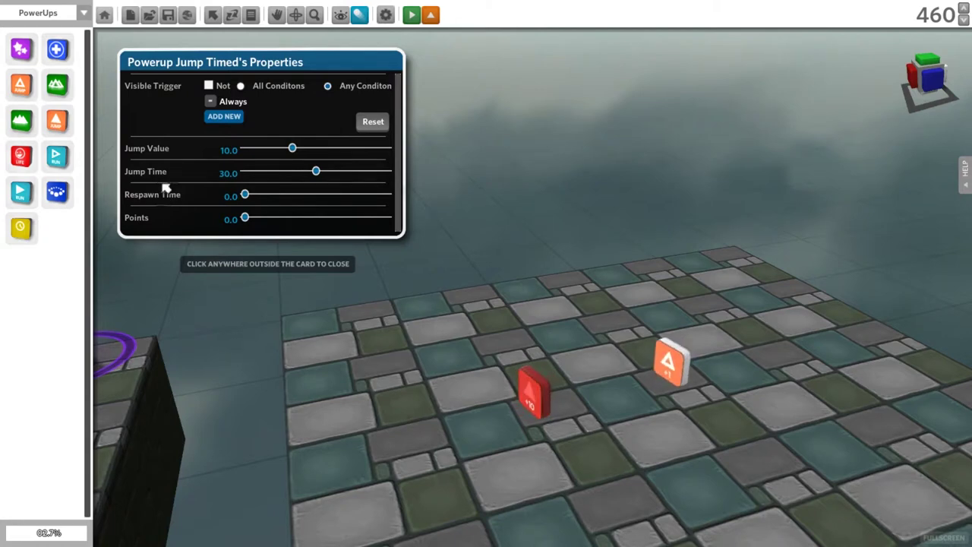
pyautogui.click(351, 375)
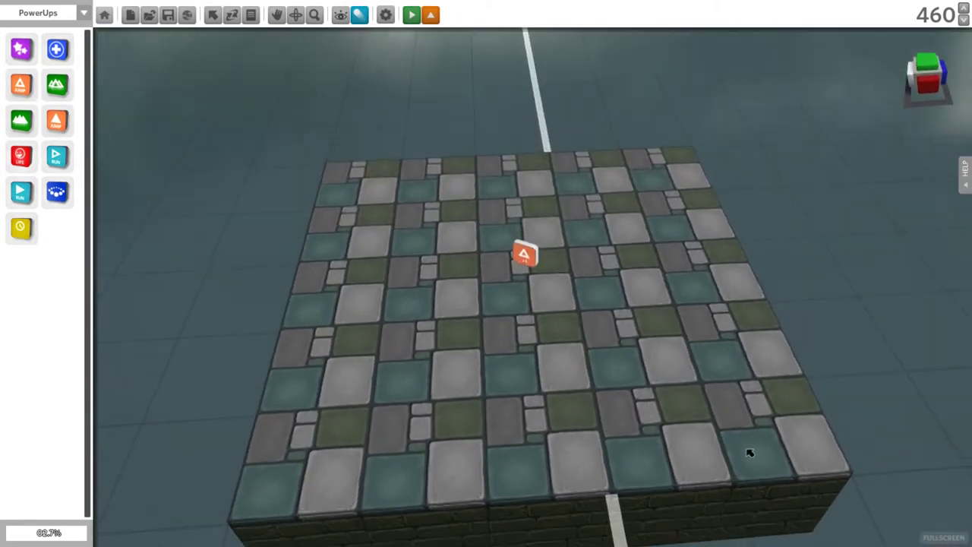
pyautogui.scroll(5, 380, 210)
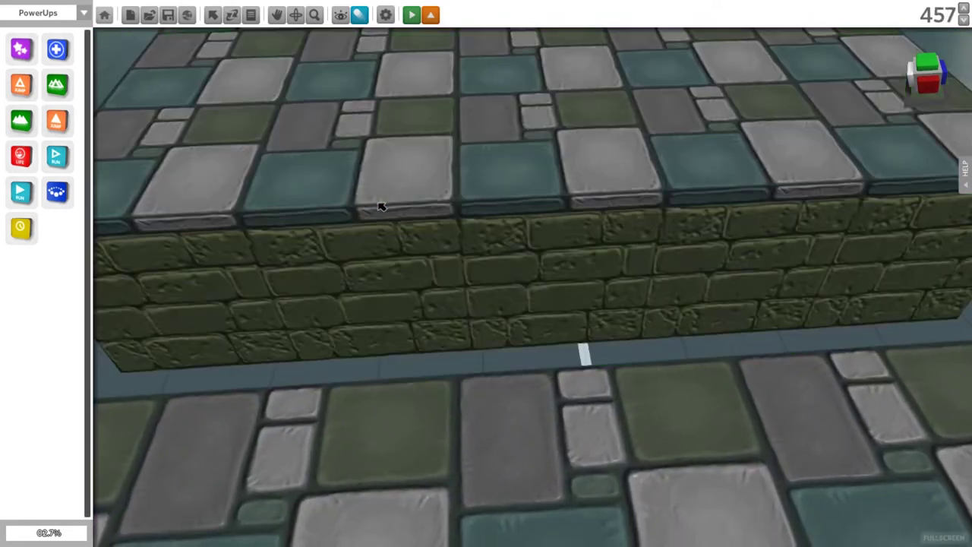
pyautogui.scroll(-5, 380, 206)
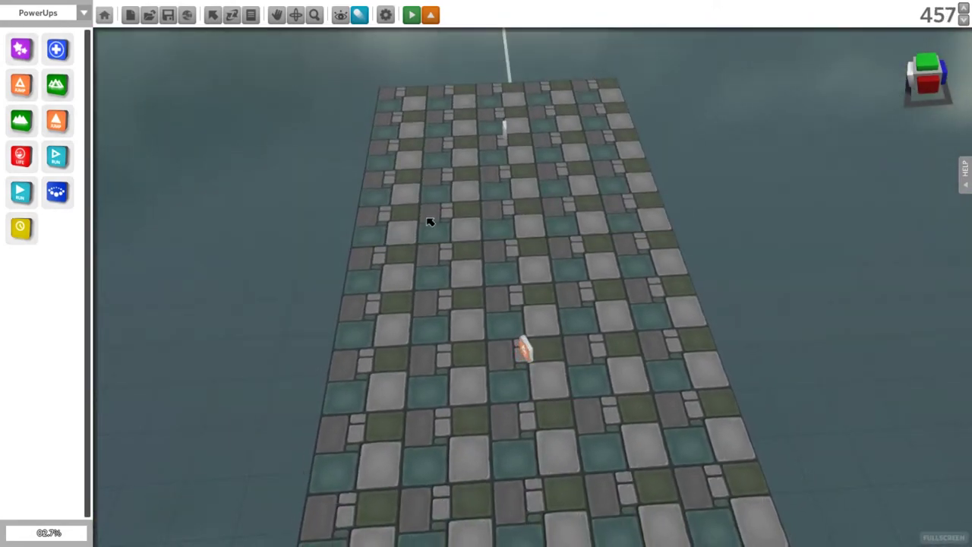
pyautogui.moveTo(511, 244)
pyautogui.mouseDown(button='middle')
pyautogui.moveTo(646, 163)
pyautogui.moveTo(675, 189)
pyautogui.moveTo(566, 198)
pyautogui.mouseUp(button='middle')
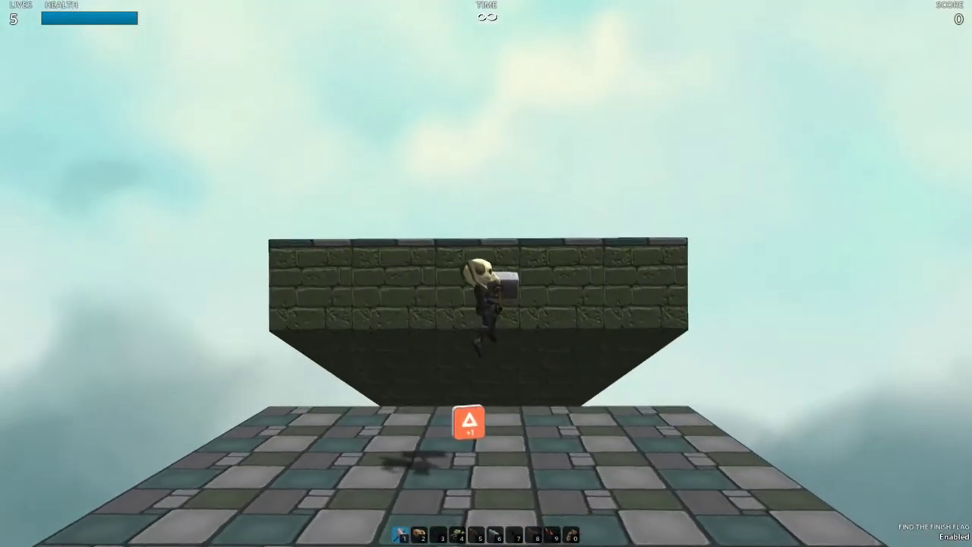
pyautogui.press('w')
pyautogui.press('space')
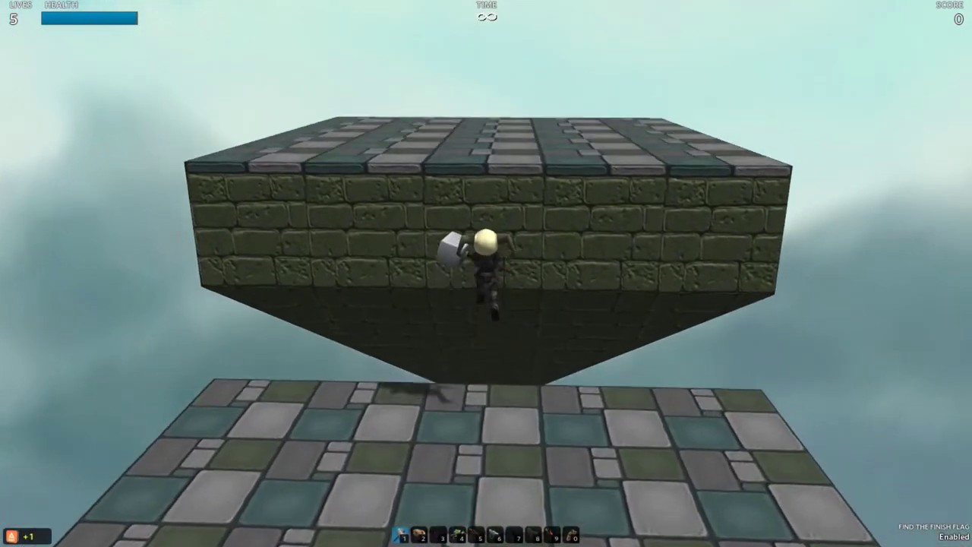
pyautogui.press('w')
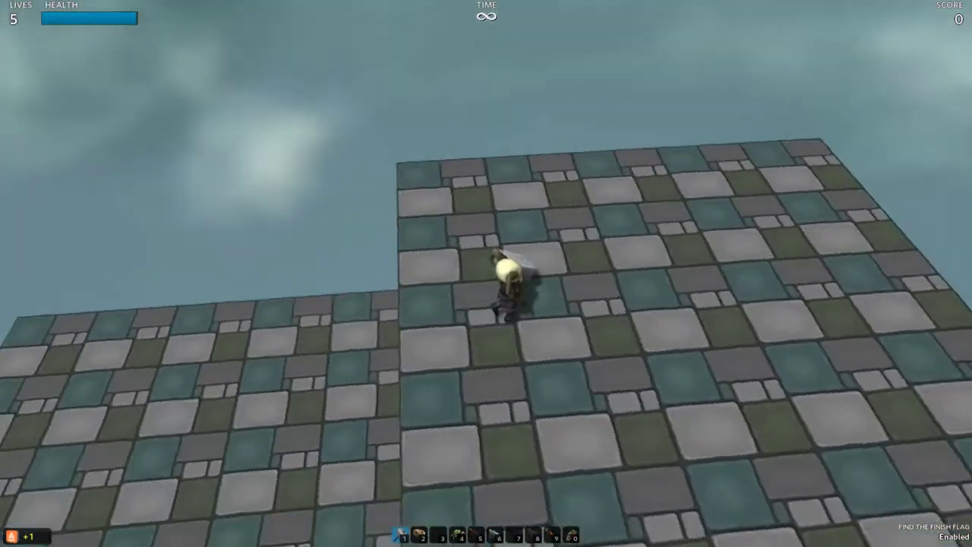
pyautogui.press('Escape')
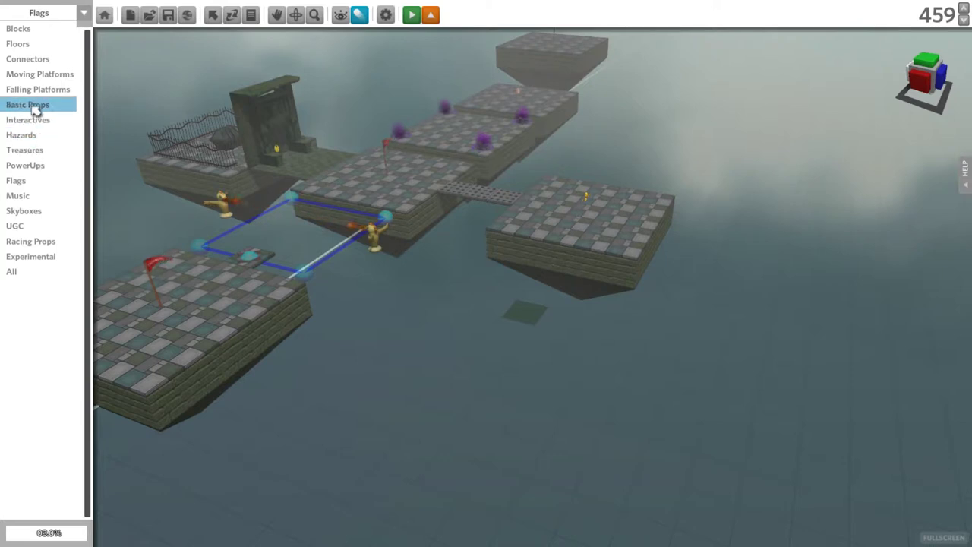
# - Switch the item category to Basic Props
pyautogui.click(35, 105)
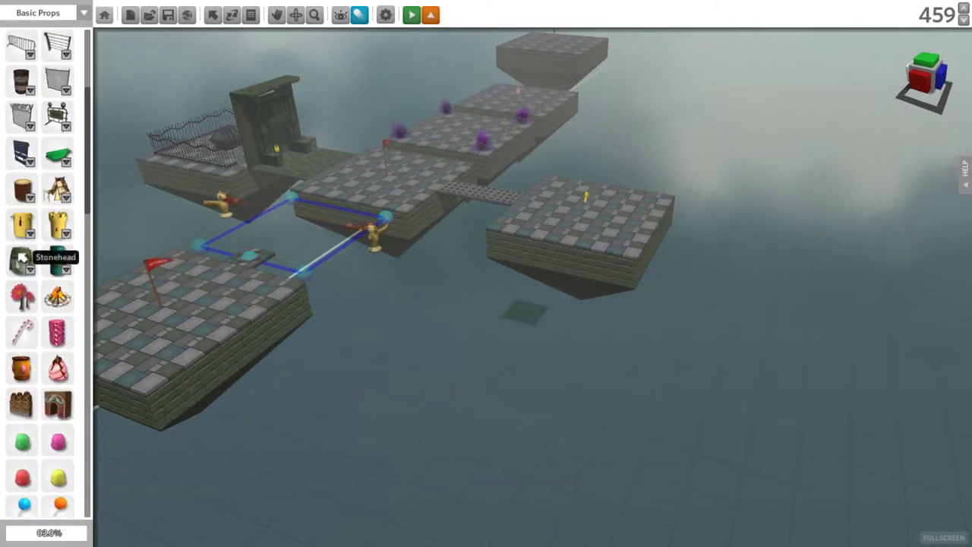
# - Place a palm tree on the left side of the start platform
pyautogui.scroll(-5, 64, 206)
pyautogui.scroll(-5, 64, 206)
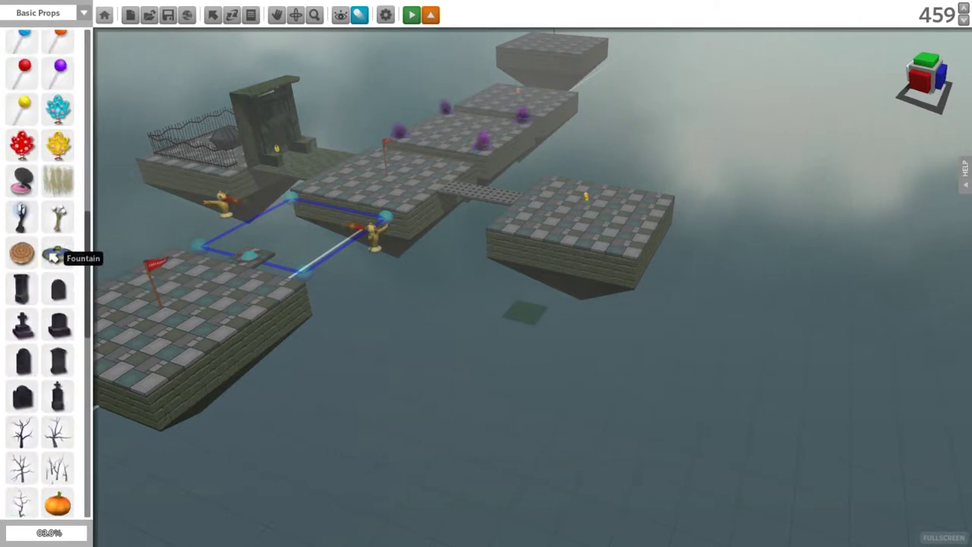
pyautogui.scroll(-6, 50, 256)
pyautogui.scroll(-4, 48, 318)
pyautogui.moveTo(44, 351); pyautogui.dragTo(436, 320)
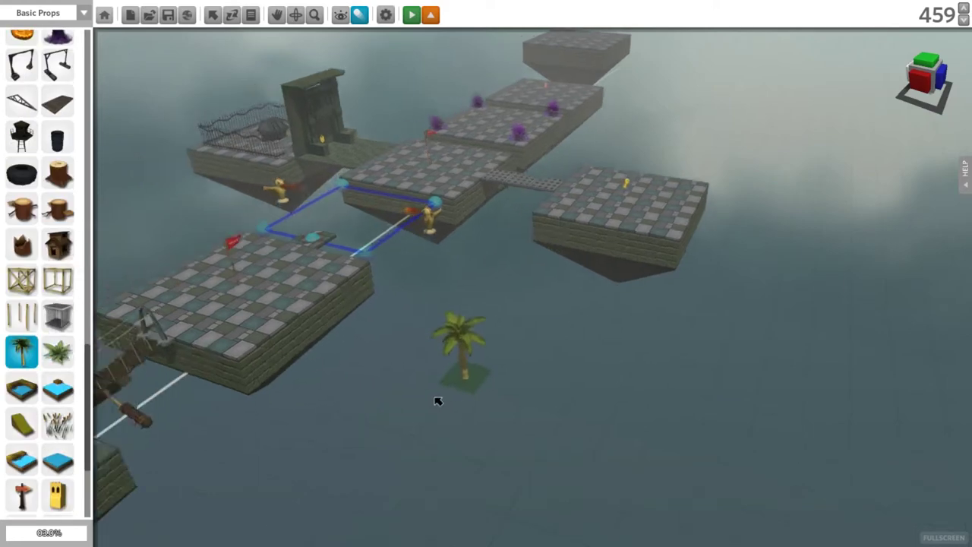
pyautogui.scroll(5, 436, 320)
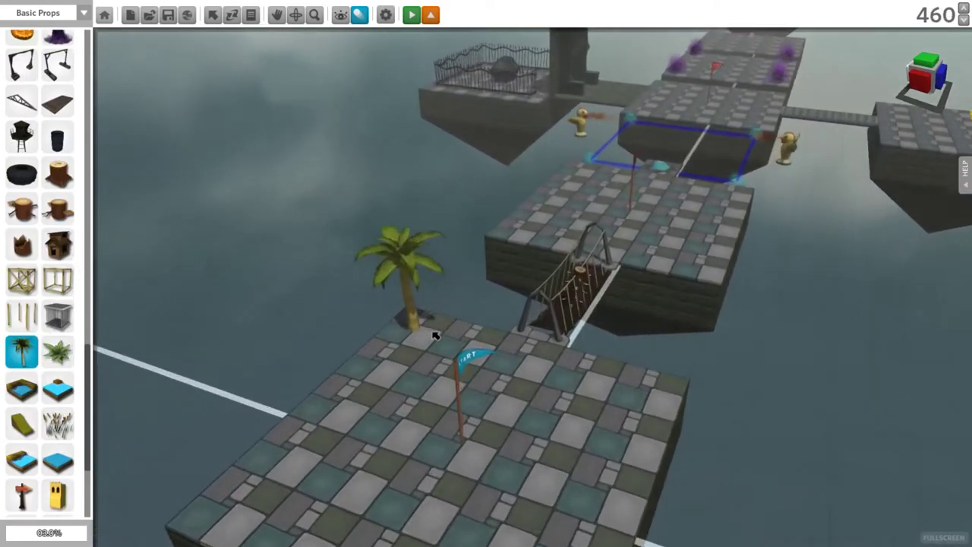
pyautogui.scroll(2, 395, 346)
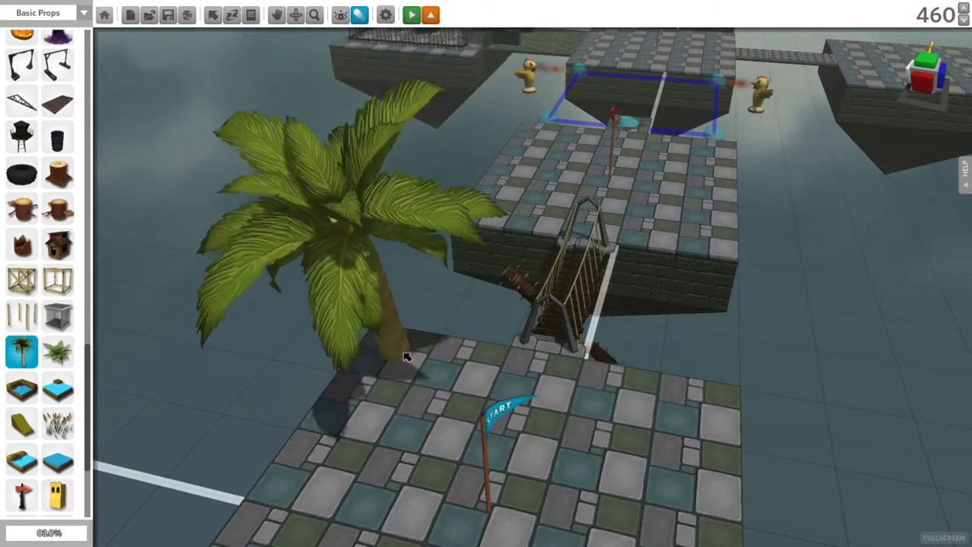
# - Place a second palm tree on the start platform's right edge
pyautogui.click(712, 390)
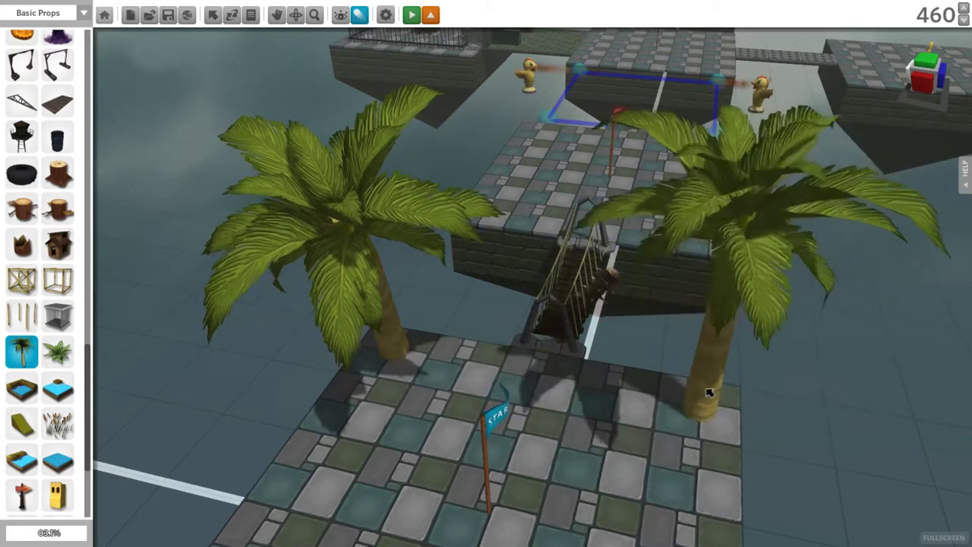
pyautogui.click(22, 351)
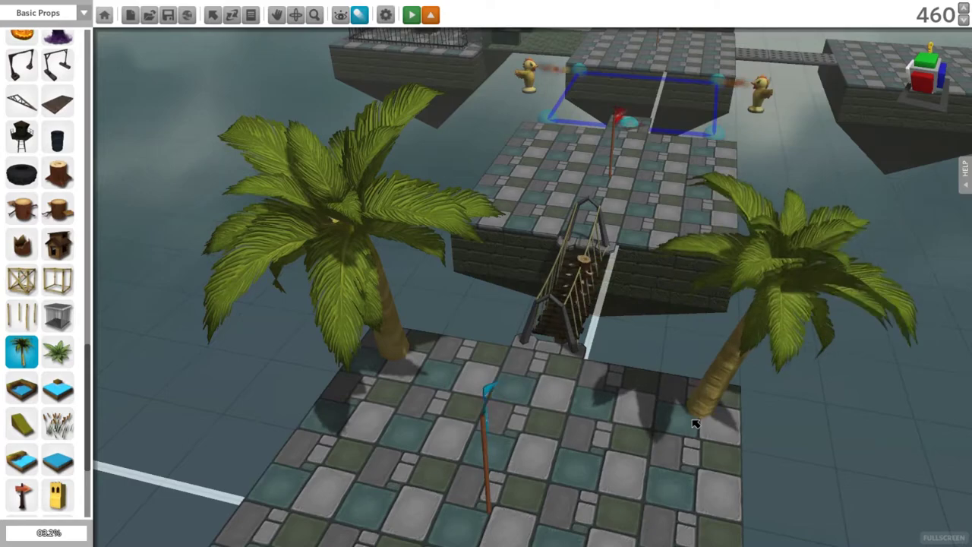
pyautogui.click(744, 384)
pyautogui.moveTo(744, 383); pyautogui.dragTo(680, 285, button='middle')
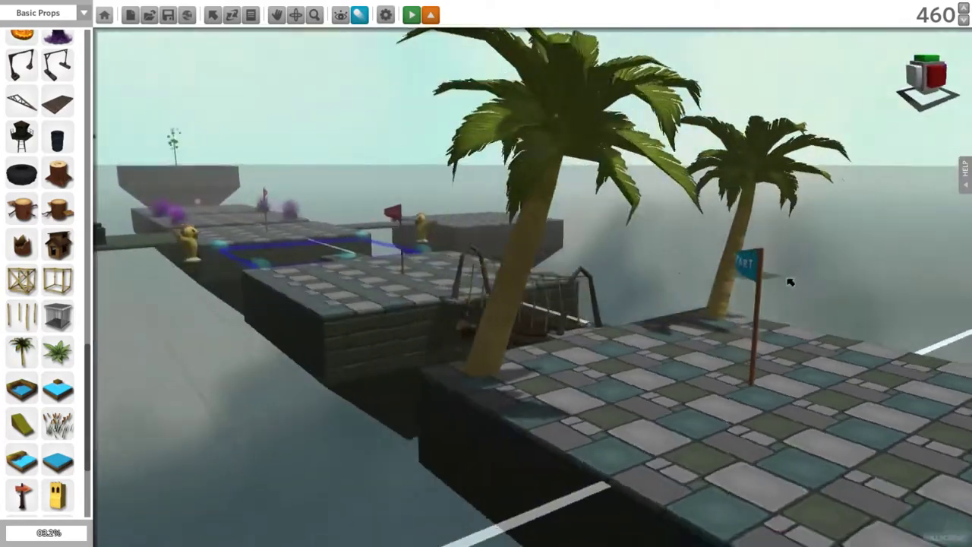
pyautogui.moveTo(680, 285); pyautogui.dragTo(72, 321, button='right')
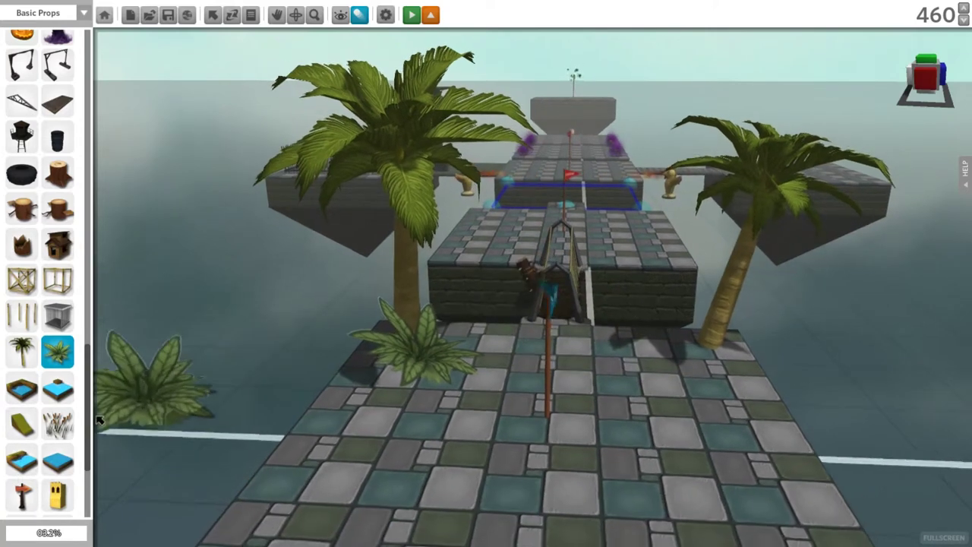
# - Place two torches along the stone walkway
pyautogui.scroll(2, 60, 304)
pyautogui.scroll(-5, 59, 379)
pyautogui.click(59, 387)
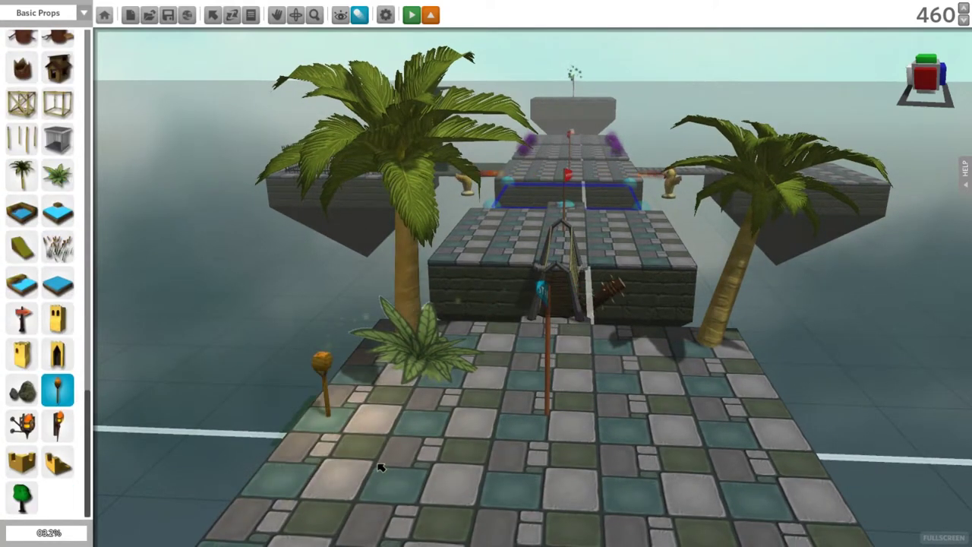
pyautogui.click(339, 398)
pyautogui.click(725, 410)
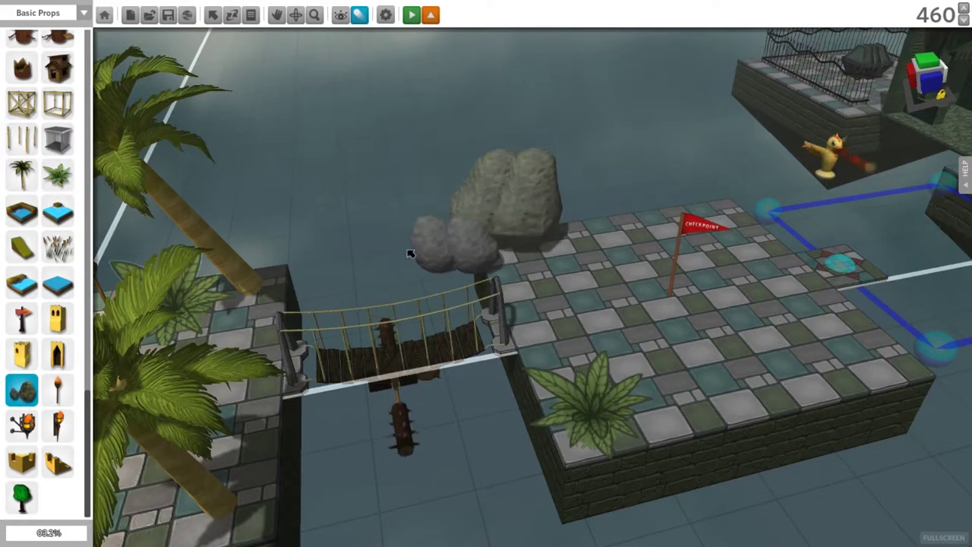
# - Place a rock beside the rope bridge and a palm tree next to the gate
pyautogui.click(410, 253)
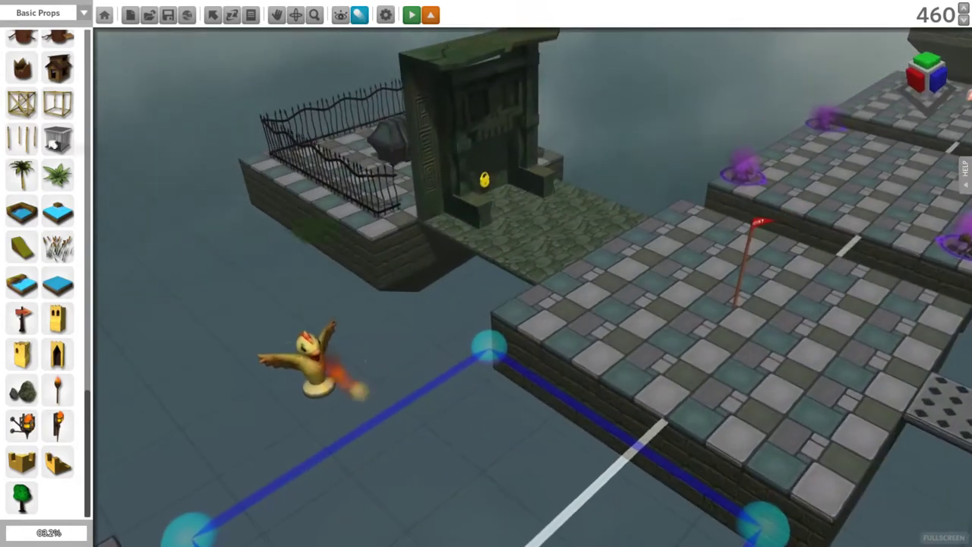
pyautogui.click(22, 174)
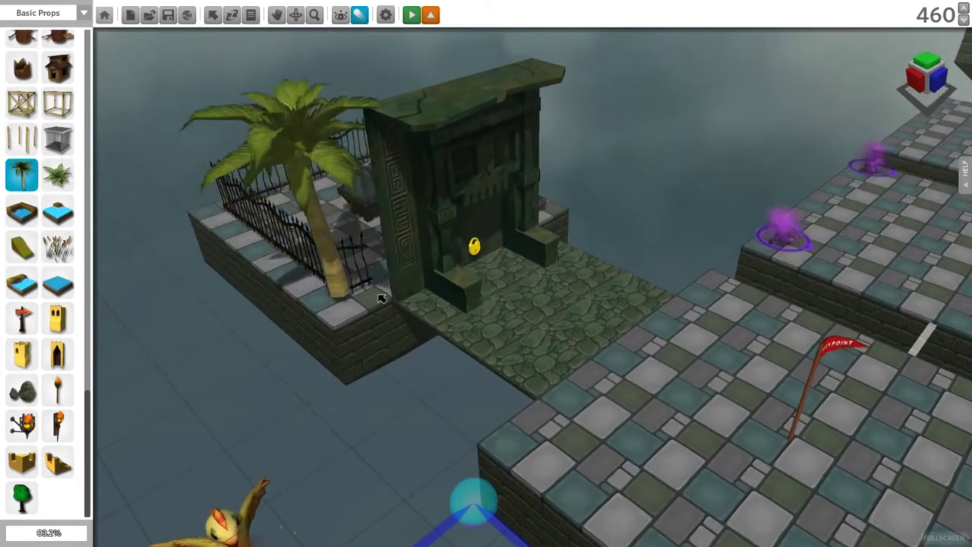
pyautogui.click(380, 294)
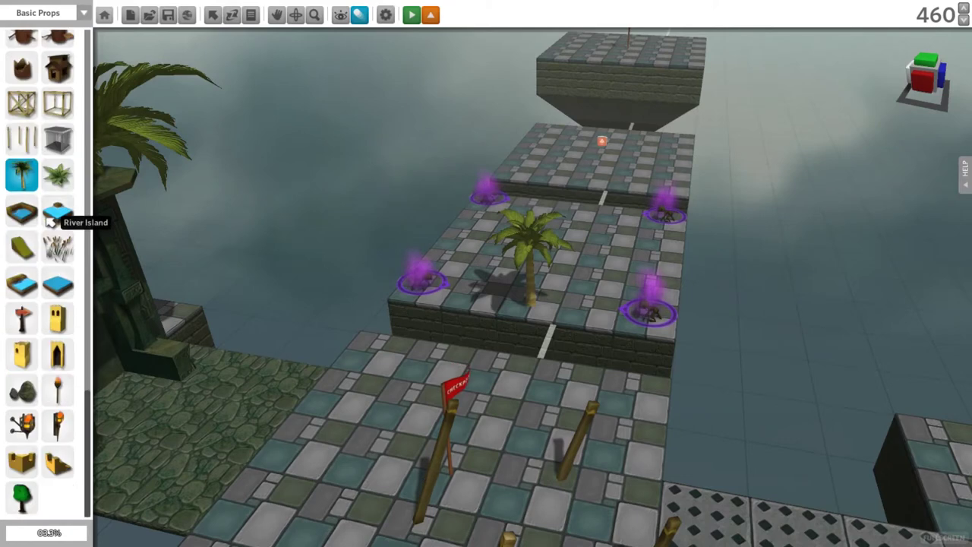
# - Put the large stone head statue on the enemy platform
pyautogui.scroll(5, 50, 220)
pyautogui.scroll(5, 49, 220)
pyautogui.scroll(3, 25, 127)
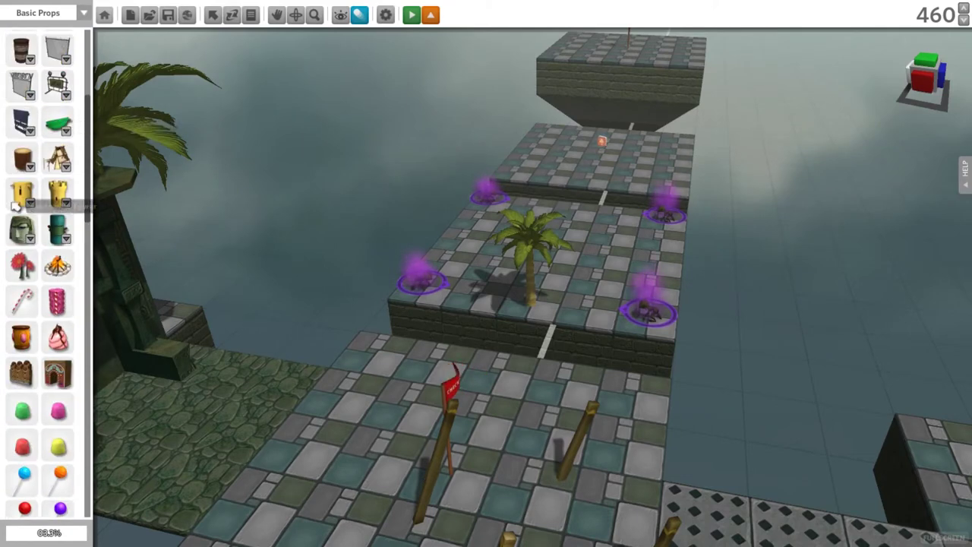
pyautogui.moveTo(21, 229); pyautogui.dragTo(564, 304)
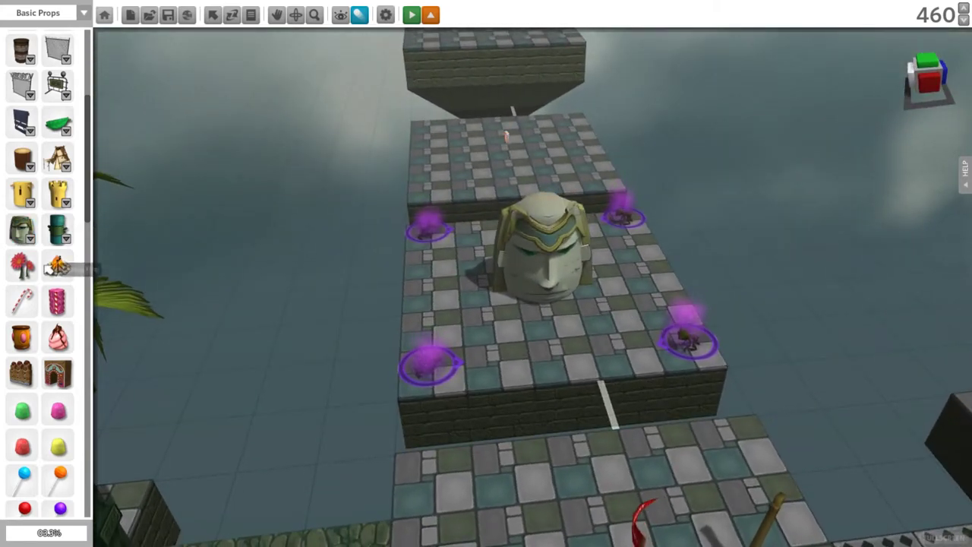
# - Place a torch at the enemy platform's left edge and select the rock prop
pyautogui.scroll(-5, 53, 190)
pyautogui.scroll(-5, 54, 251)
pyautogui.scroll(-4, 57, 341)
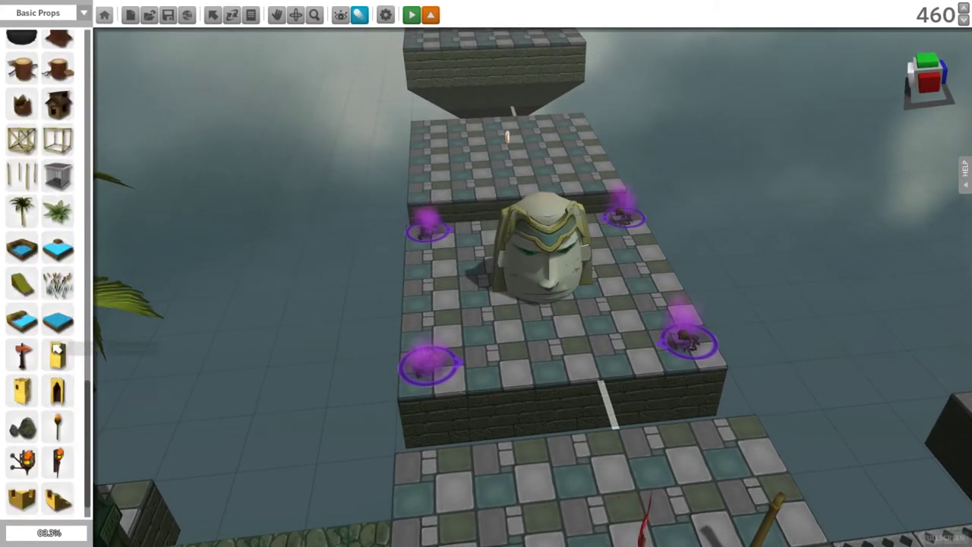
pyautogui.click(60, 426)
pyautogui.click(422, 292)
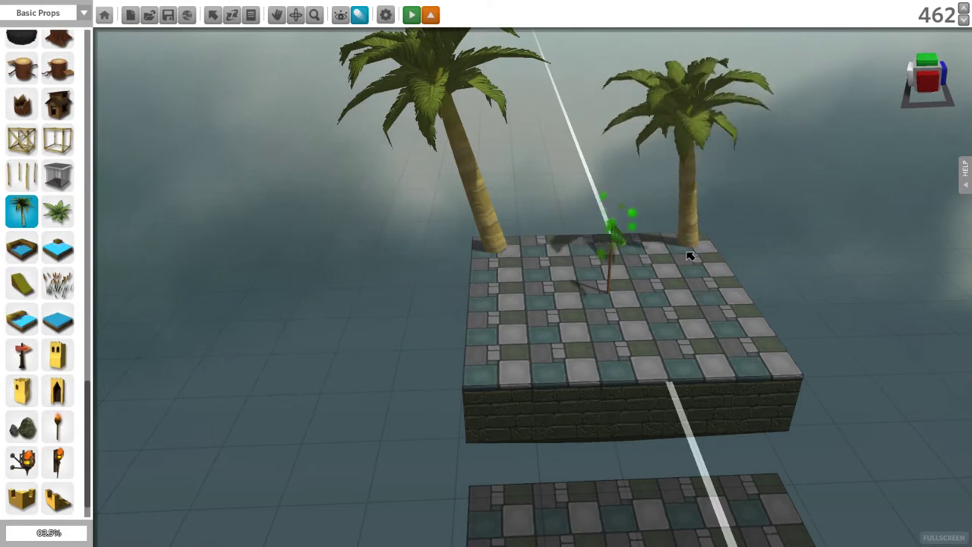
pyautogui.click(21, 426)
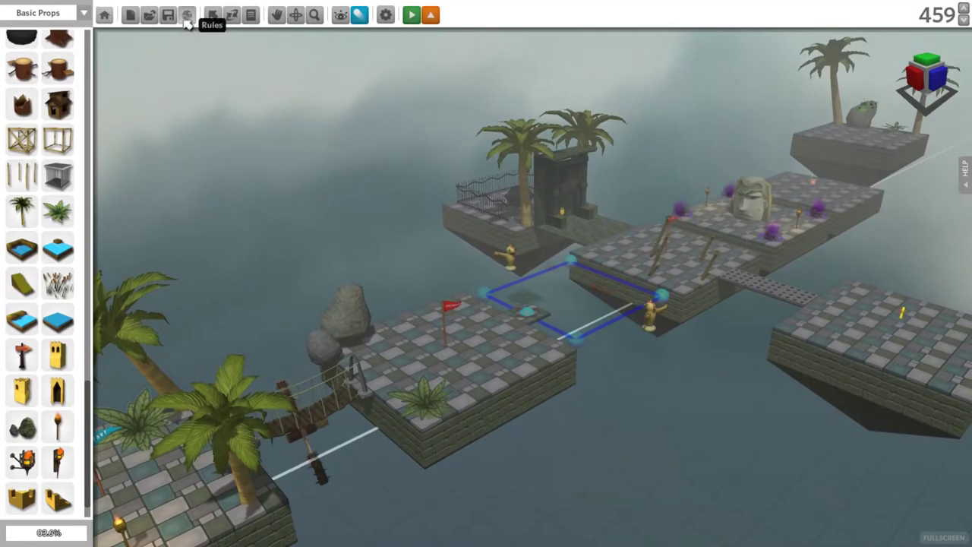
# - In the Rulebook skybox, set fog density to 0.035, dim the sunlight and adjust sun inclination
pyautogui.click(188, 15)
pyautogui.scroll(-3, 463, 224)
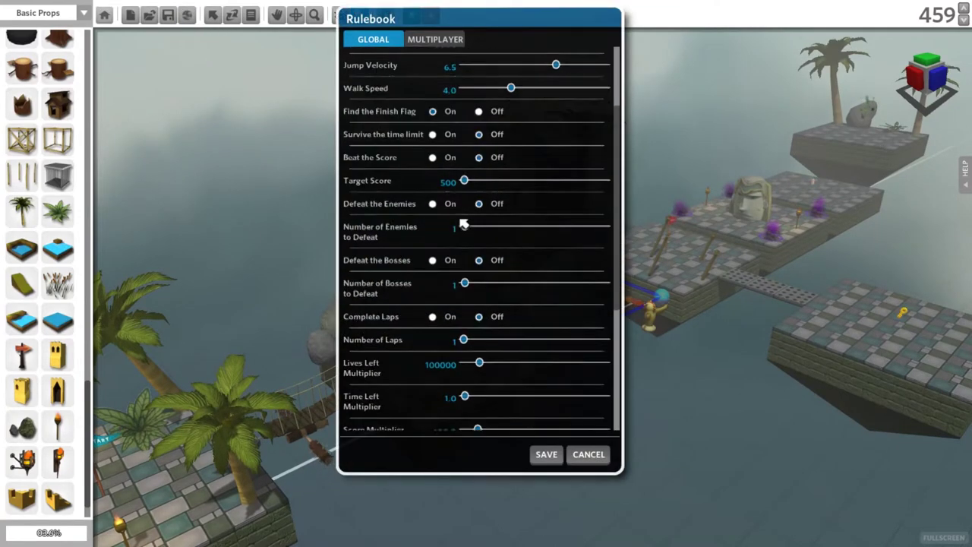
pyautogui.scroll(-5, 463, 224)
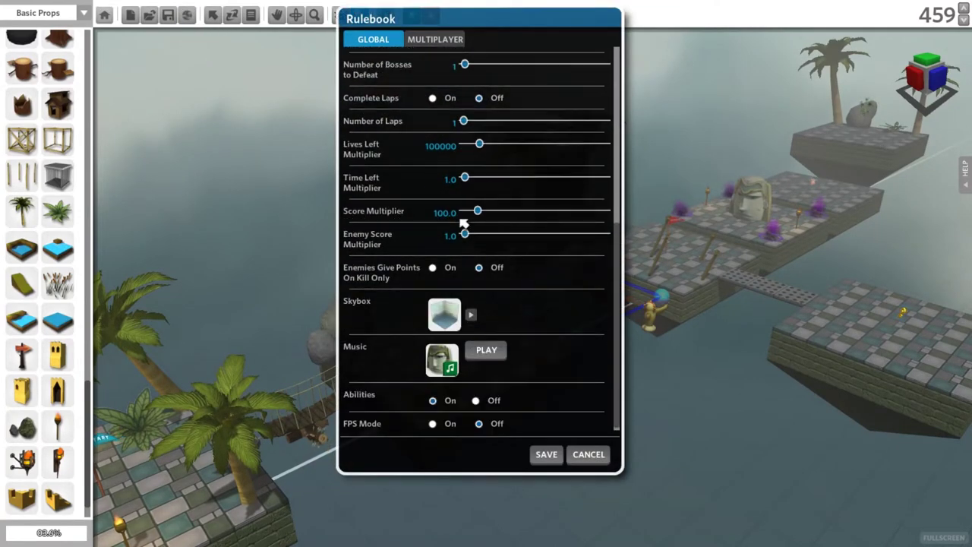
pyautogui.click(472, 311)
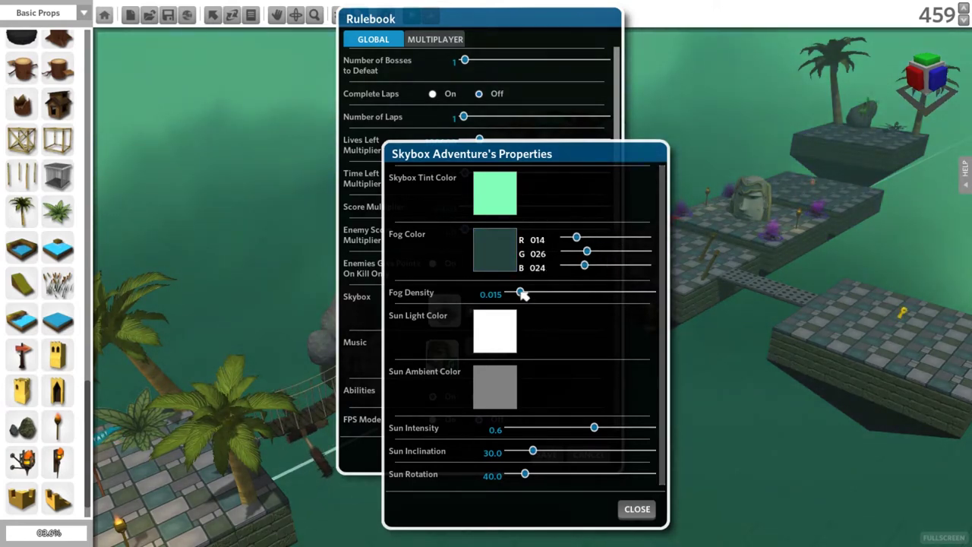
pyautogui.click(551, 297)
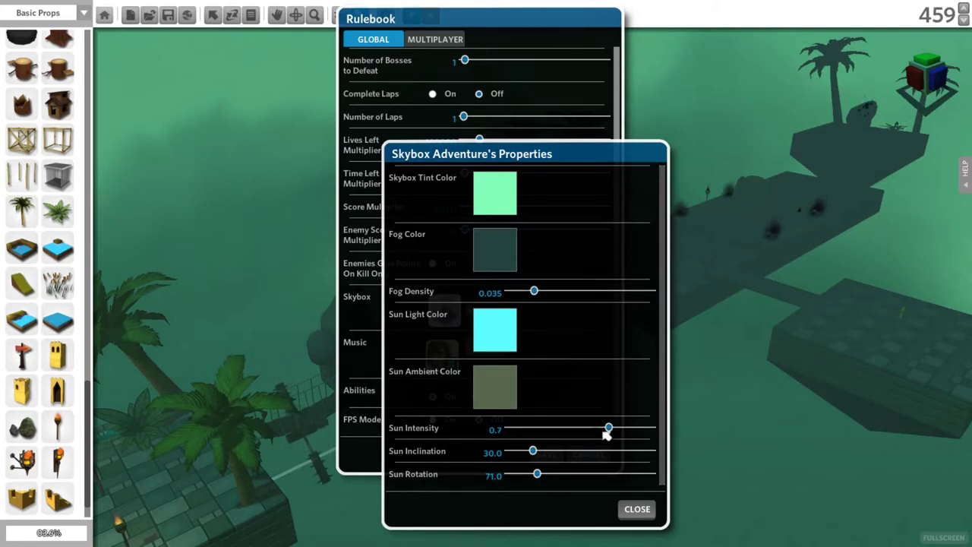
pyautogui.moveTo(597, 430); pyautogui.dragTo(462, 427)
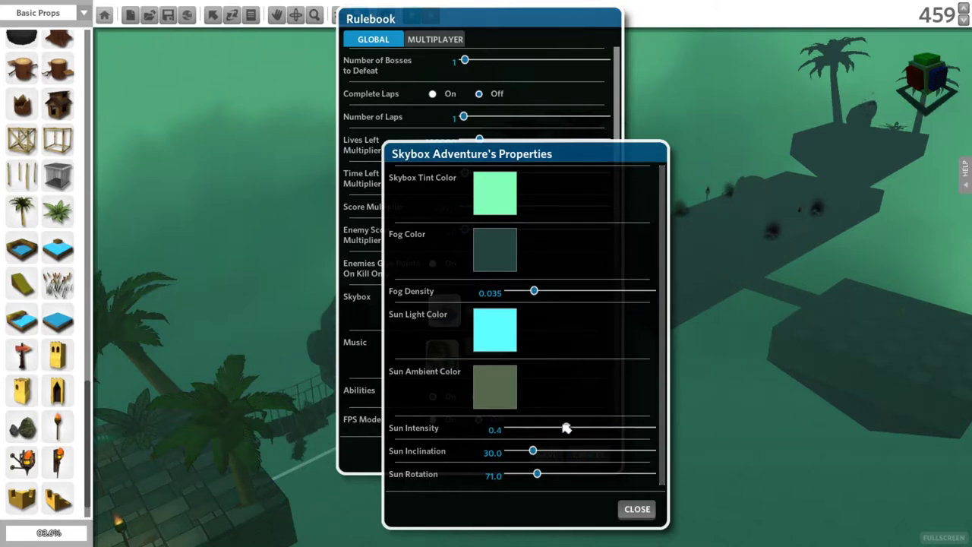
pyautogui.moveTo(577, 455); pyautogui.dragTo(601, 453)
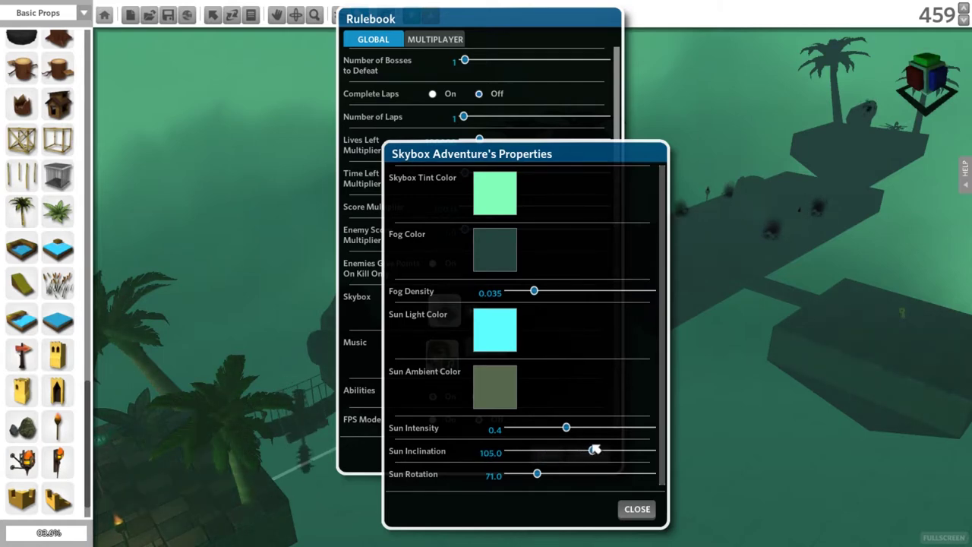
pyautogui.click(637, 509)
pyautogui.click(542, 453)
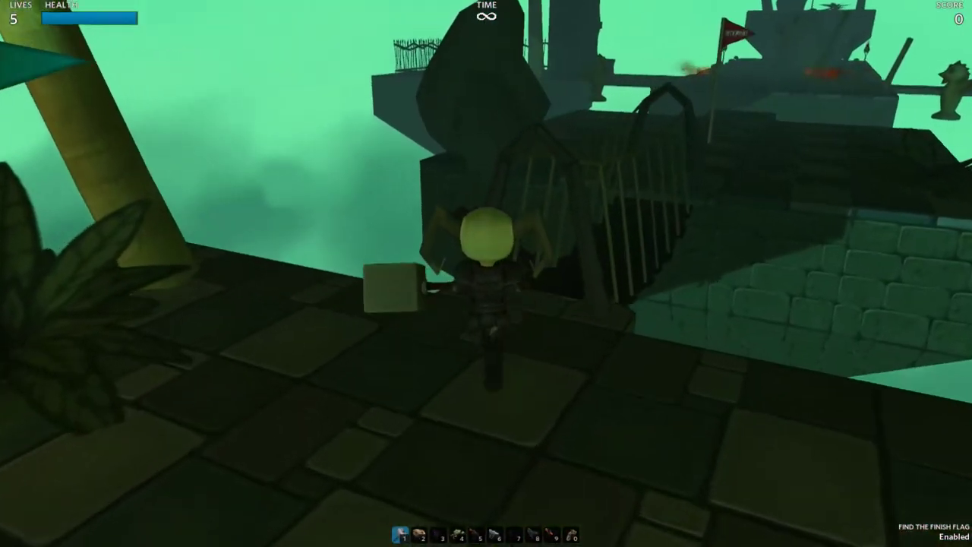
pyautogui.press('w')
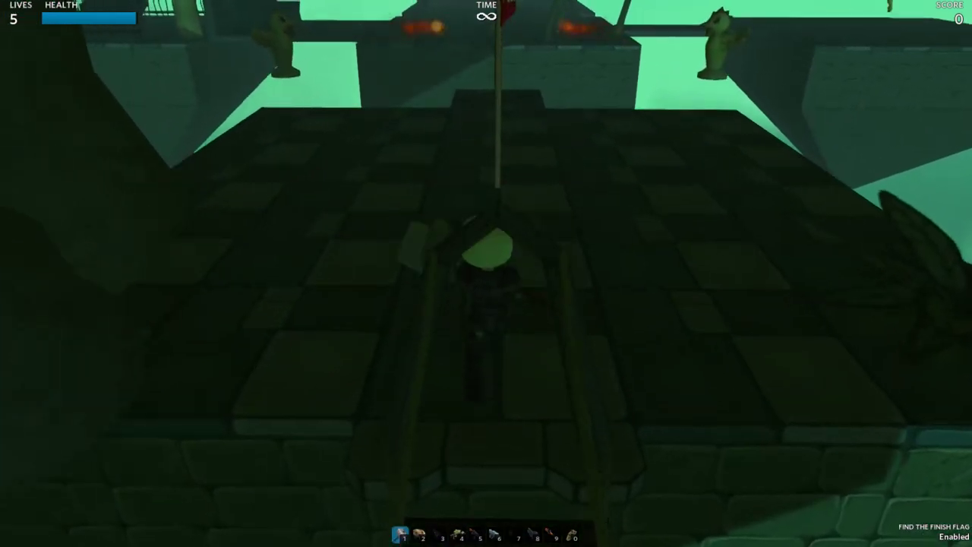
pyautogui.press('Escape')
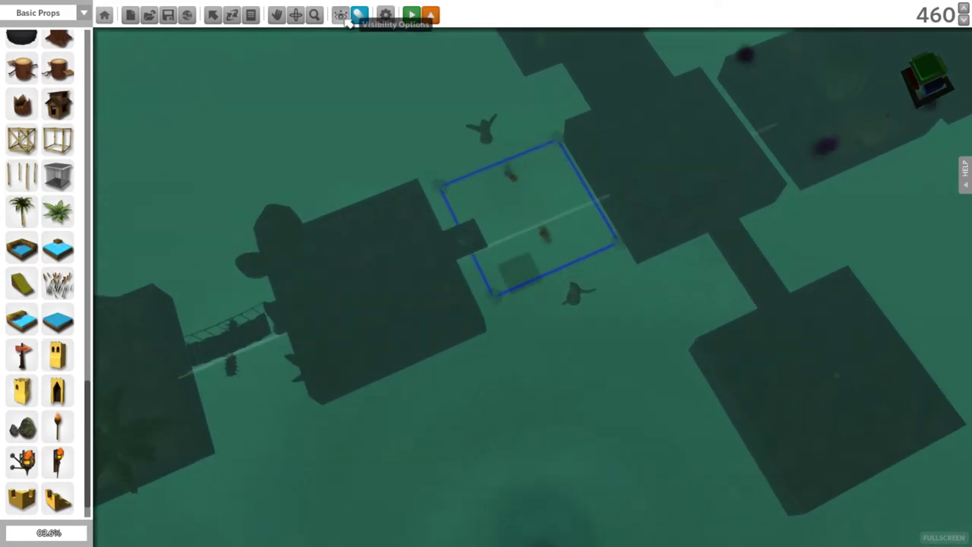
# - Turn off Preview Sun and Preview Fog in Visibility Options so the platforms show fully lit
pyautogui.click(354, 89)
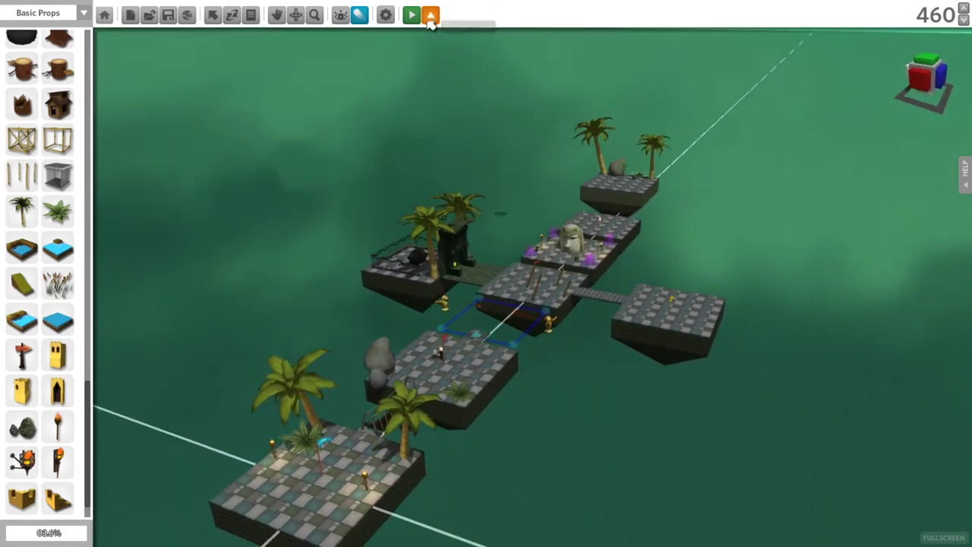
# - Upload the level as 'My first level' with a checkpoint-platform screenshot, then leave design mode
pyautogui.click(429, 16)
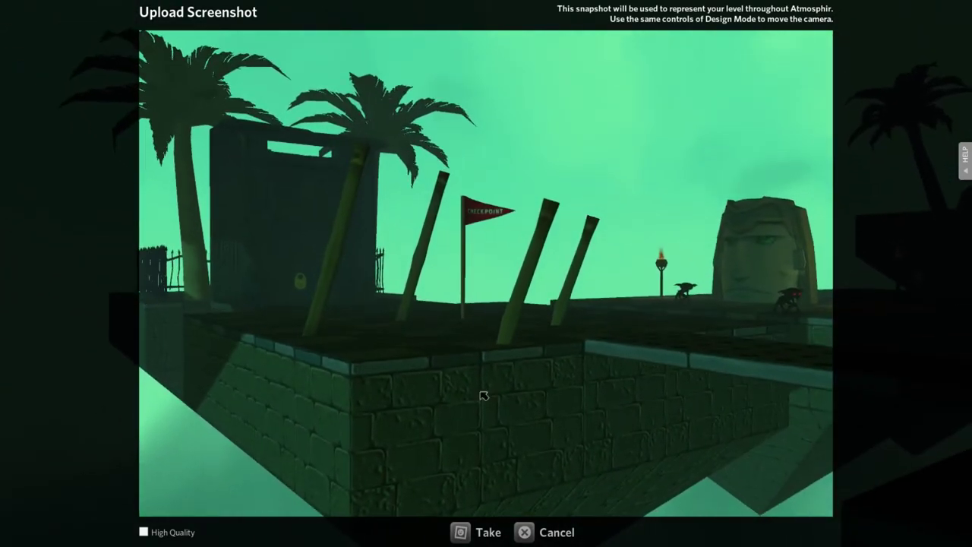
pyautogui.click(466, 534)
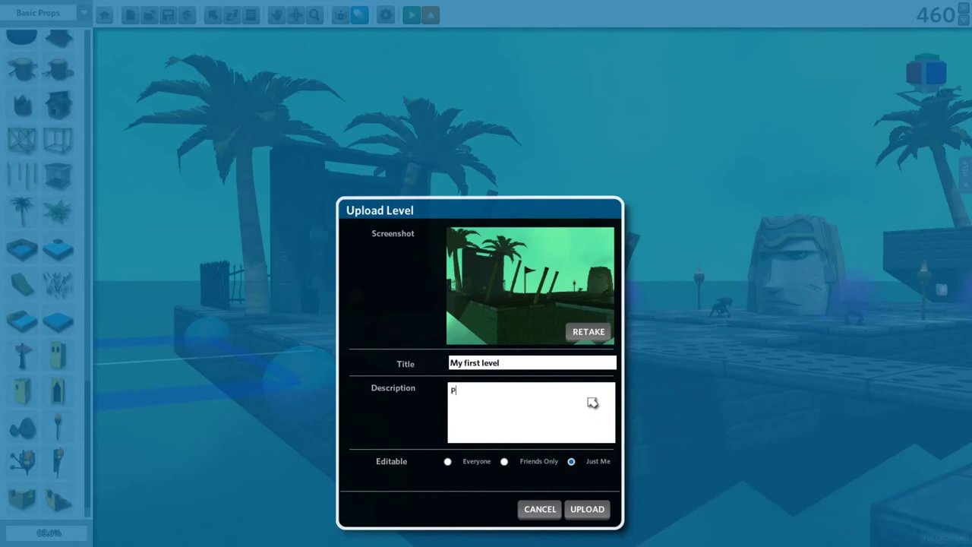
pyautogui.click(580, 512)
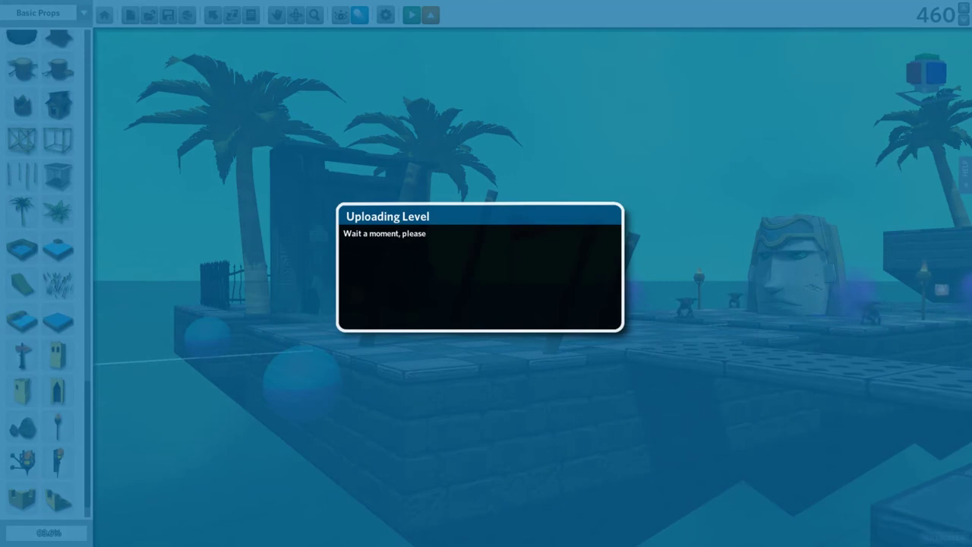
pyautogui.click(608, 318)
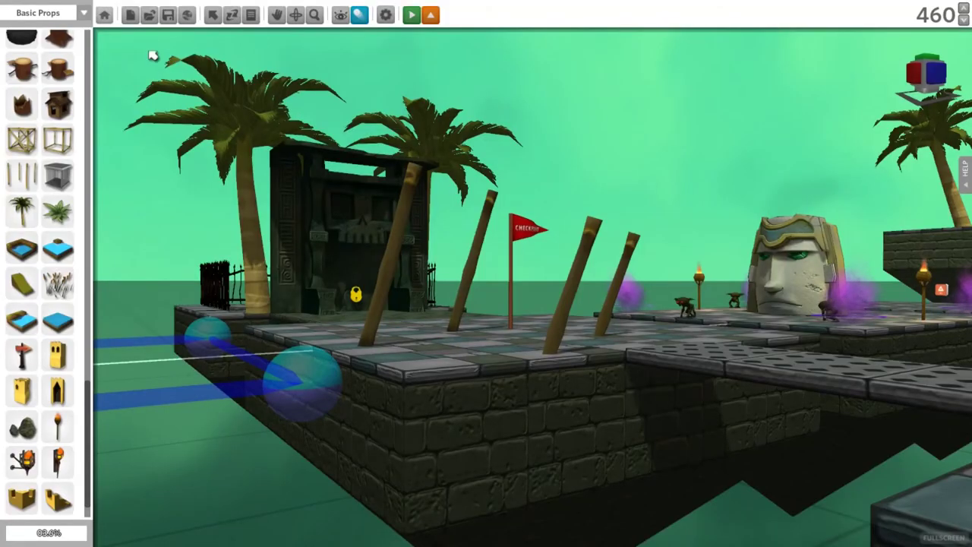
pyautogui.click(104, 14)
pyautogui.click(548, 314)
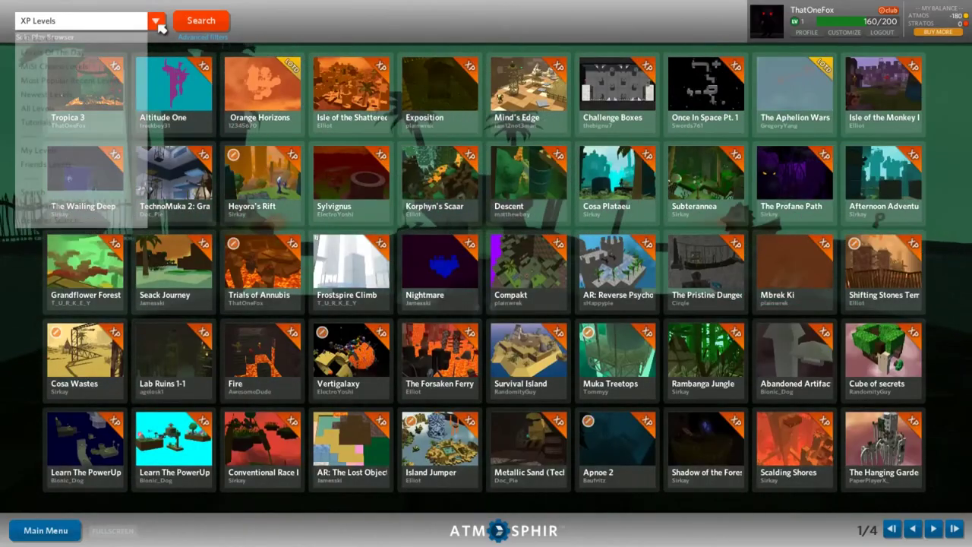
# - Switch the level browser's category dropdown to My Levels
pyautogui.click(156, 20)
pyautogui.click(70, 149)
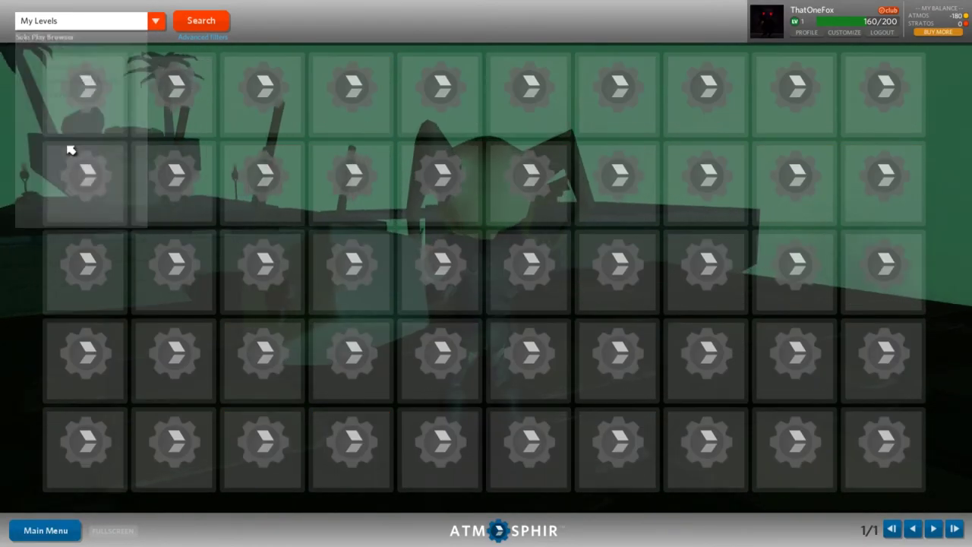